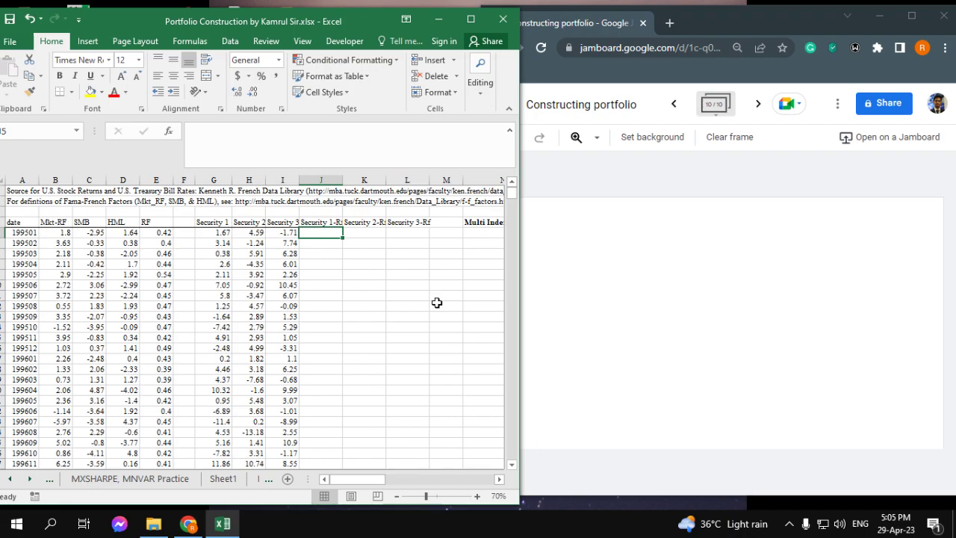
- Switch to the Jamboard window, handwrite the title "Fama French model" on the blank frame and underline it
{"action": "left_click", "coordinate": [548, 278]}
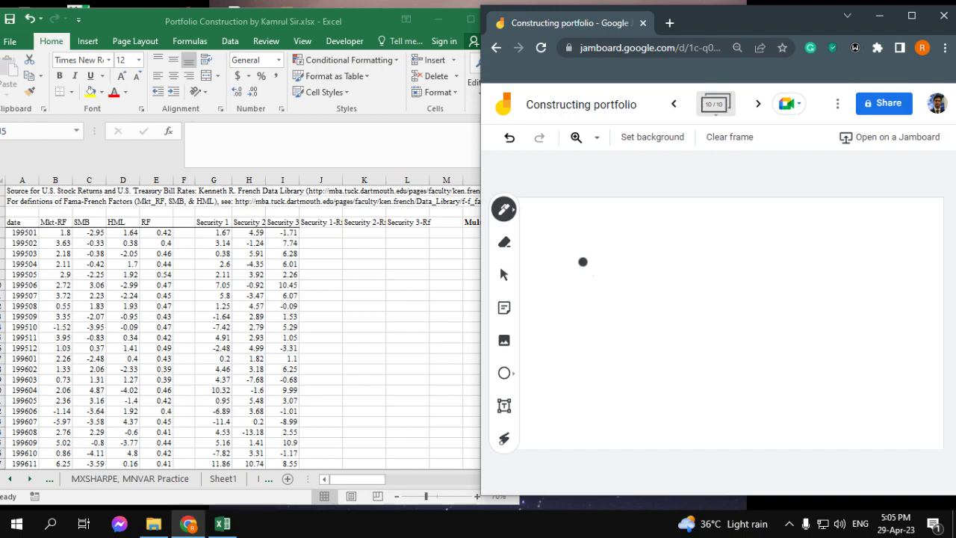
{"action": "left_click", "coordinate": [435, 298]}
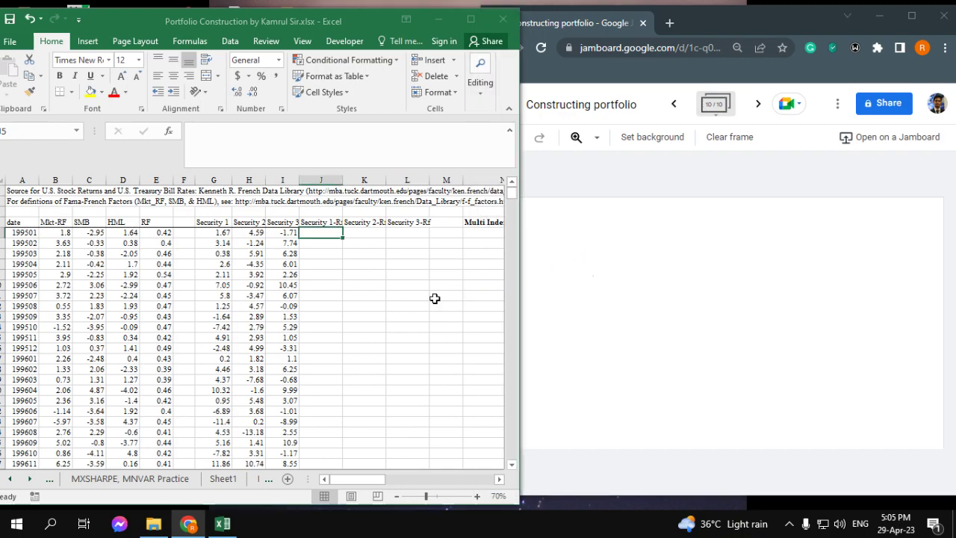
{"action": "left_click", "coordinate": [598, 311]}
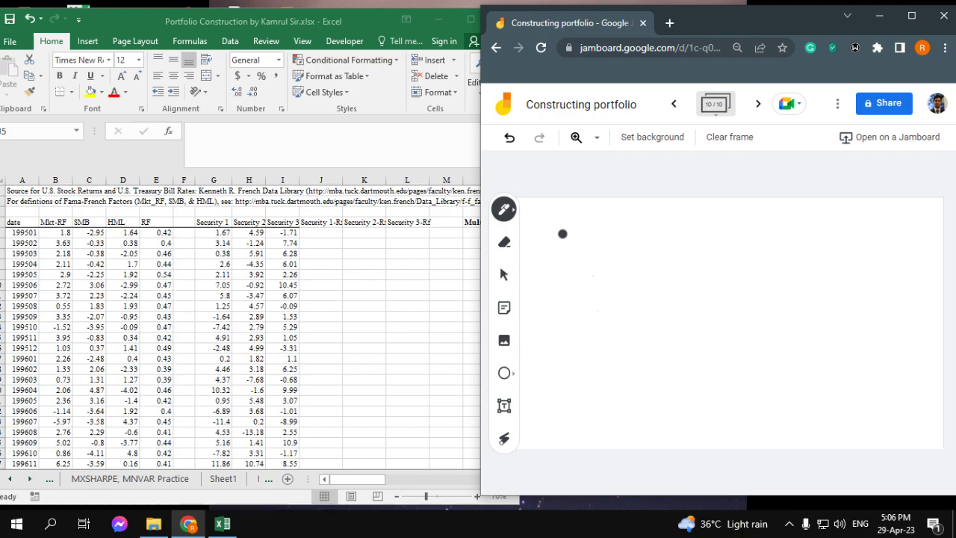
{"action": "mouse_move", "coordinate": [561, 228]}
{"action": "left_mouse_down"}
{"action": "mouse_move", "coordinate": [560, 265]}
{"action": "mouse_move", "coordinate": [600, 220]}
{"action": "mouse_move", "coordinate": [575, 237]}
{"action": "mouse_move", "coordinate": [635, 237]}
{"action": "mouse_move", "coordinate": [645, 243]}
{"action": "mouse_move", "coordinate": [629, 238]}
{"action": "mouse_move", "coordinate": [633, 256]}
{"action": "left_mouse_up"}
{"action": "left_click_drag", "start_coordinate": [680, 216], "coordinate": [680, 238]}
{"action": "mouse_move", "coordinate": [681, 216]}
{"action": "left_mouse_down"}
{"action": "mouse_move", "coordinate": [702, 214]}
{"action": "mouse_move", "coordinate": [696, 225]}
{"action": "mouse_move", "coordinate": [726, 233]}
{"action": "mouse_move", "coordinate": [778, 231]}
{"action": "left_mouse_up"}
{"action": "mouse_move", "coordinate": [803, 226]}
{"action": "left_mouse_down"}
{"action": "mouse_move", "coordinate": [810, 216]}
{"action": "mouse_move", "coordinate": [845, 228]}
{"action": "mouse_move", "coordinate": [867, 211]}
{"action": "mouse_move", "coordinate": [898, 226]}
{"action": "left_mouse_up"}
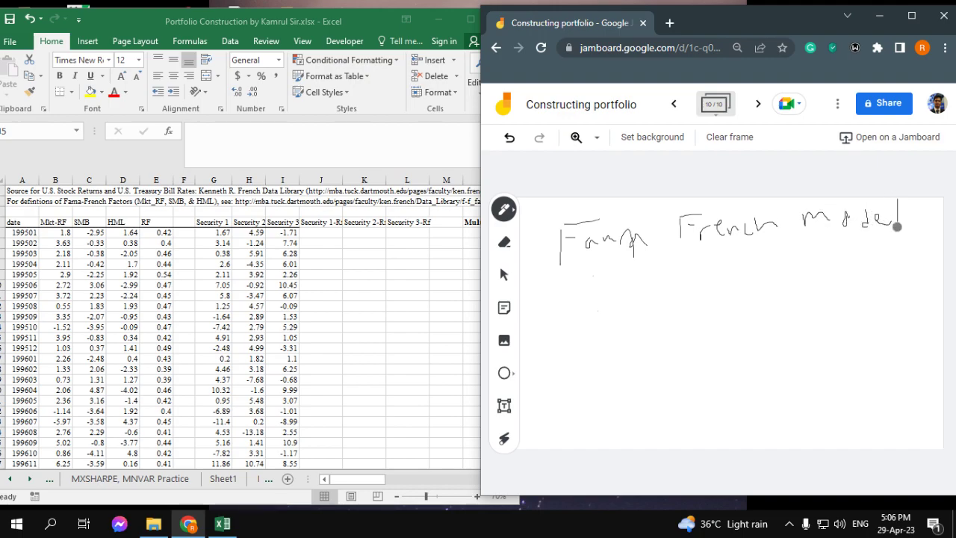
{"action": "left_click_drag", "start_coordinate": [606, 267], "coordinate": [832, 245]}
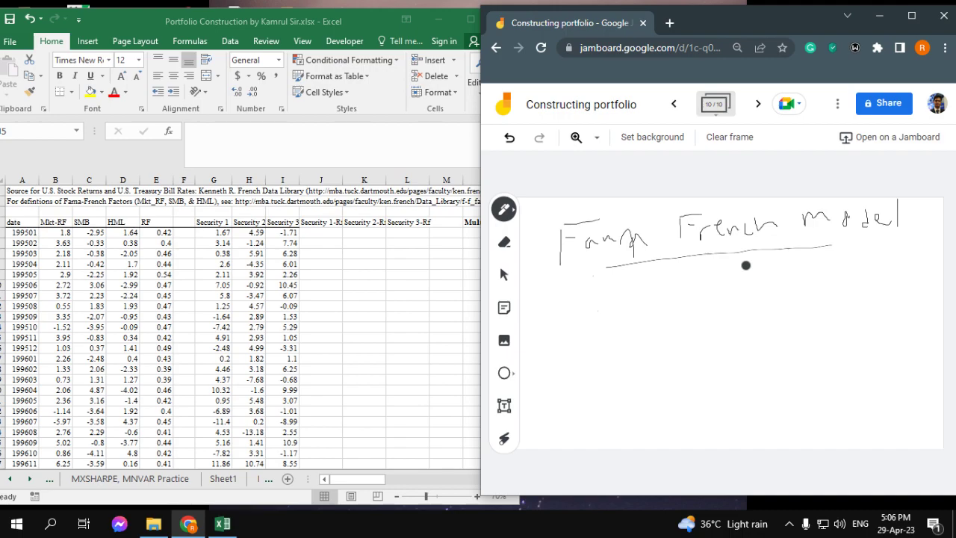
- Handwrite "3 factor model" beneath the underlined title
{"action": "left_click_drag", "start_coordinate": [731, 270], "coordinate": [729, 289]}
{"action": "left_click_drag", "start_coordinate": [765, 256], "coordinate": [759, 288]}
{"action": "mouse_move", "coordinate": [756, 278]}
{"action": "left_mouse_down"}
{"action": "mouse_move", "coordinate": [881, 266]}
{"action": "mouse_move", "coordinate": [896, 252]}
{"action": "mouse_move", "coordinate": [905, 261]}
{"action": "left_mouse_up"}
{"action": "left_click_drag", "start_coordinate": [910, 246], "coordinate": [911, 262]}
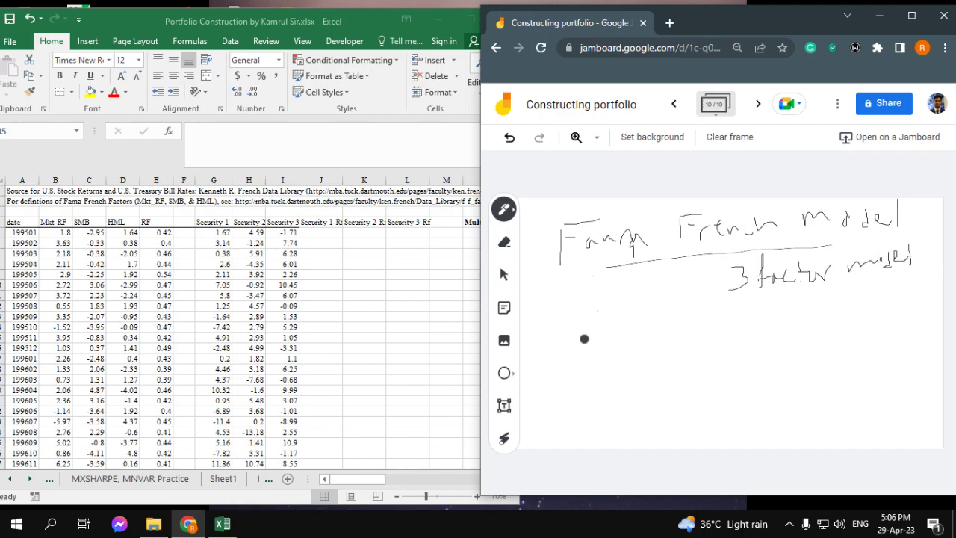
- Handwrite the equation Ri − Rf = α + (Mkt−rf)×B1 + SMB×B2 + HML×B3 over two lines below the heading
{"action": "mouse_move", "coordinate": [551, 333]}
{"action": "left_mouse_down"}
{"action": "mouse_move", "coordinate": [549, 362]}
{"action": "mouse_move", "coordinate": [554, 345]}
{"action": "mouse_move", "coordinate": [561, 366]}
{"action": "mouse_move", "coordinate": [602, 341]}
{"action": "mouse_move", "coordinate": [608, 356]}
{"action": "left_mouse_up"}
{"action": "left_click_drag", "start_coordinate": [609, 324], "coordinate": [637, 360]}
{"action": "mouse_move", "coordinate": [643, 339]}
{"action": "left_mouse_down"}
{"action": "mouse_move", "coordinate": [679, 322]}
{"action": "mouse_move", "coordinate": [694, 367]}
{"action": "mouse_move", "coordinate": [675, 336]}
{"action": "mouse_move", "coordinate": [683, 313]}
{"action": "mouse_move", "coordinate": [711, 347]}
{"action": "mouse_move", "coordinate": [732, 340]}
{"action": "mouse_move", "coordinate": [744, 362]}
{"action": "mouse_move", "coordinate": [758, 337]}
{"action": "mouse_move", "coordinate": [768, 337]}
{"action": "mouse_move", "coordinate": [772, 351]}
{"action": "mouse_move", "coordinate": [812, 324]}
{"action": "mouse_move", "coordinate": [805, 364]}
{"action": "left_mouse_up"}
{"action": "mouse_move", "coordinate": [814, 319]}
{"action": "left_mouse_down"}
{"action": "mouse_move", "coordinate": [816, 369]}
{"action": "mouse_move", "coordinate": [841, 348]}
{"action": "mouse_move", "coordinate": [847, 320]}
{"action": "mouse_move", "coordinate": [845, 349]}
{"action": "mouse_move", "coordinate": [884, 354]}
{"action": "left_mouse_up"}
{"action": "left_click_drag", "start_coordinate": [874, 342], "coordinate": [899, 337]}
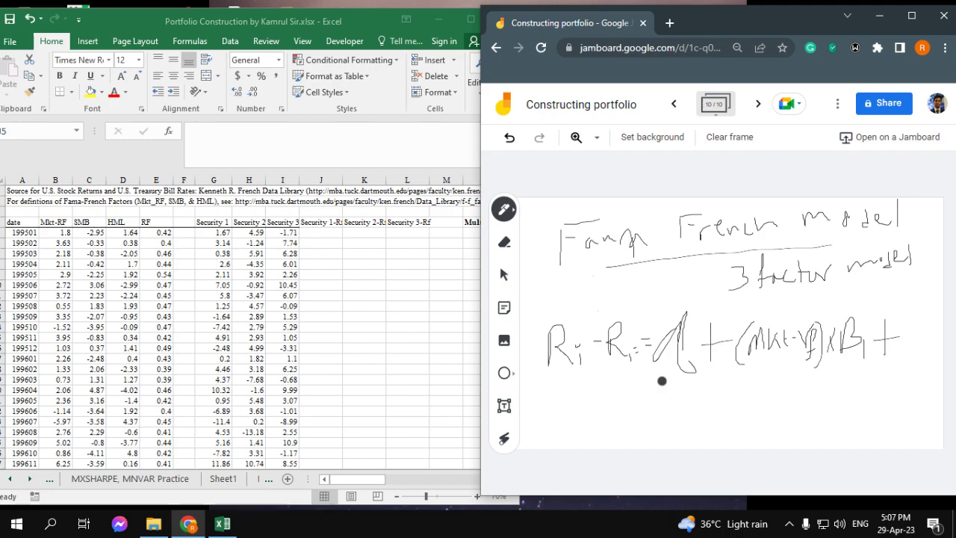
{"action": "mouse_move", "coordinate": [675, 383]}
{"action": "left_mouse_down"}
{"action": "mouse_move", "coordinate": [662, 402]}
{"action": "mouse_move", "coordinate": [706, 381]}
{"action": "mouse_move", "coordinate": [718, 399]}
{"action": "mouse_move", "coordinate": [730, 384]}
{"action": "mouse_move", "coordinate": [719, 398]}
{"action": "mouse_move", "coordinate": [772, 382]}
{"action": "mouse_move", "coordinate": [781, 403]}
{"action": "mouse_move", "coordinate": [819, 396]}
{"action": "left_mouse_up"}
{"action": "left_click_drag", "start_coordinate": [804, 390], "coordinate": [830, 387]}
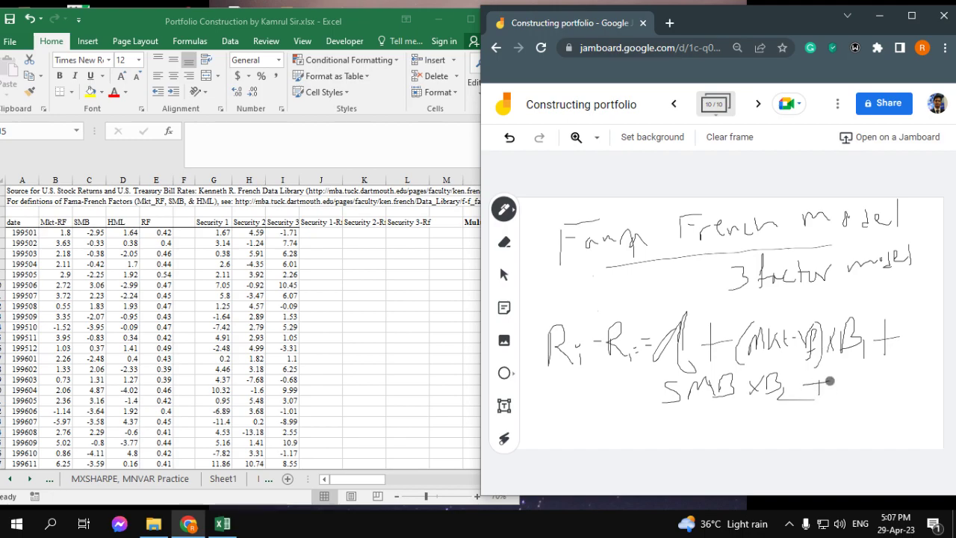
{"action": "mouse_move", "coordinate": [850, 375]}
{"action": "left_mouse_down"}
{"action": "mouse_move", "coordinate": [857, 392]}
{"action": "mouse_move", "coordinate": [917, 374]}
{"action": "mouse_move", "coordinate": [931, 385]}
{"action": "mouse_move", "coordinate": [924, 392]}
{"action": "left_mouse_up"}
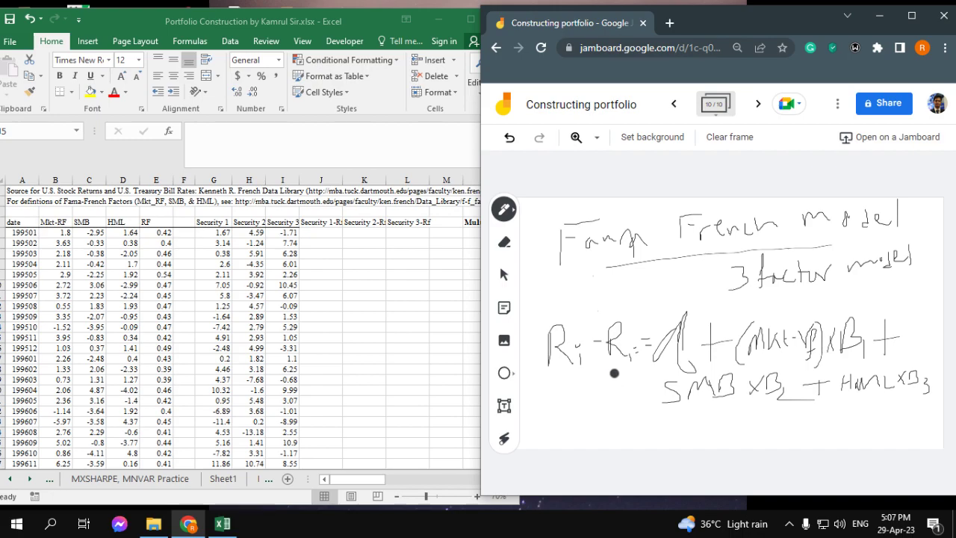
{"action": "mouse_move", "coordinate": [628, 362]}
{"action": "left_mouse_down"}
{"action": "mouse_move", "coordinate": [633, 345]}
{"action": "mouse_move", "coordinate": [640, 356]}
{"action": "left_mouse_up"}
- Draw check marks above α and B1 and underline the second line of the equation
{"action": "left_click_drag", "start_coordinate": [653, 313], "coordinate": [681, 300]}
{"action": "left_click_drag", "start_coordinate": [837, 304], "coordinate": [863, 294]}
{"action": "left_click_drag", "start_coordinate": [647, 419], "coordinate": [913, 403]}
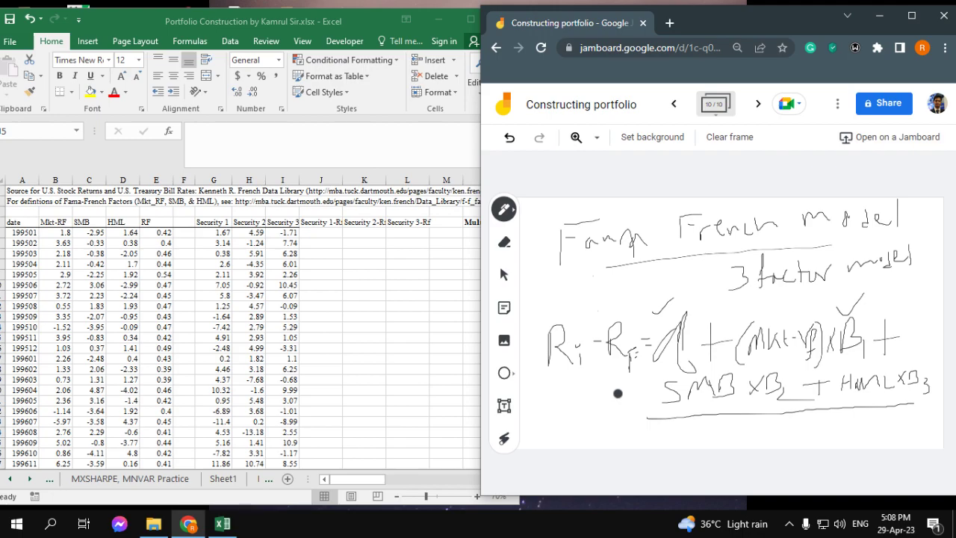
- Add a new frame after the equation and handwrite "exposed to risk" across its upper part
{"action": "left_click", "coordinate": [757, 104]}
{"action": "mouse_move", "coordinate": [602, 238]}
{"action": "left_mouse_down"}
{"action": "mouse_move", "coordinate": [607, 257]}
{"action": "mouse_move", "coordinate": [639, 237]}
{"action": "mouse_move", "coordinate": [640, 261]}
{"action": "mouse_move", "coordinate": [659, 247]}
{"action": "mouse_move", "coordinate": [674, 258]}
{"action": "mouse_move", "coordinate": [714, 259]}
{"action": "mouse_move", "coordinate": [697, 265]}
{"action": "mouse_move", "coordinate": [721, 259]}
{"action": "left_mouse_up"}
{"action": "mouse_move", "coordinate": [753, 235]}
{"action": "left_mouse_down"}
{"action": "mouse_move", "coordinate": [755, 257]}
{"action": "mouse_move", "coordinate": [774, 233]}
{"action": "left_mouse_up"}
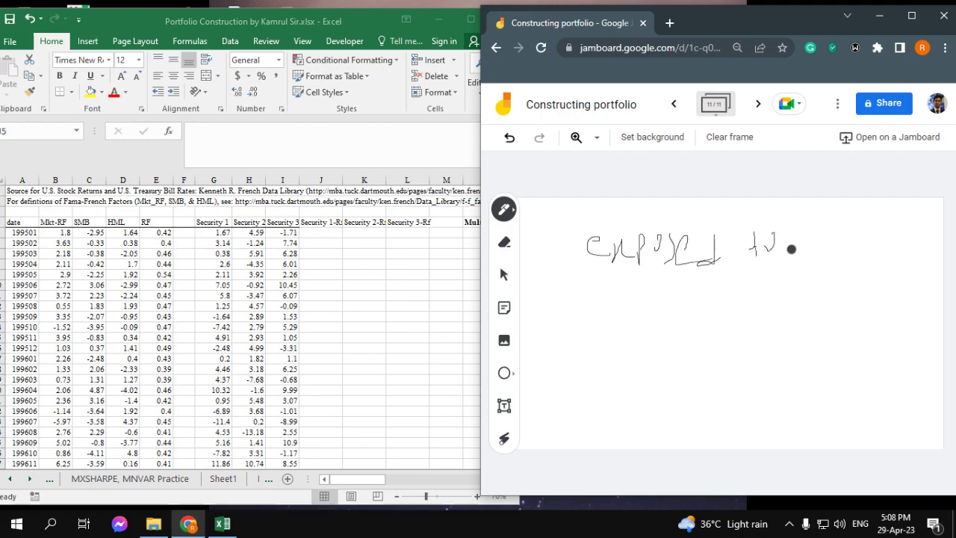
{"action": "mouse_move", "coordinate": [797, 238]}
{"action": "left_mouse_down"}
{"action": "mouse_move", "coordinate": [812, 232]}
{"action": "mouse_move", "coordinate": [826, 258]}
{"action": "left_mouse_up"}
{"action": "left_click_drag", "start_coordinate": [847, 224], "coordinate": [857, 223]}
{"action": "left_click_drag", "start_coordinate": [865, 238], "coordinate": [883, 249]}
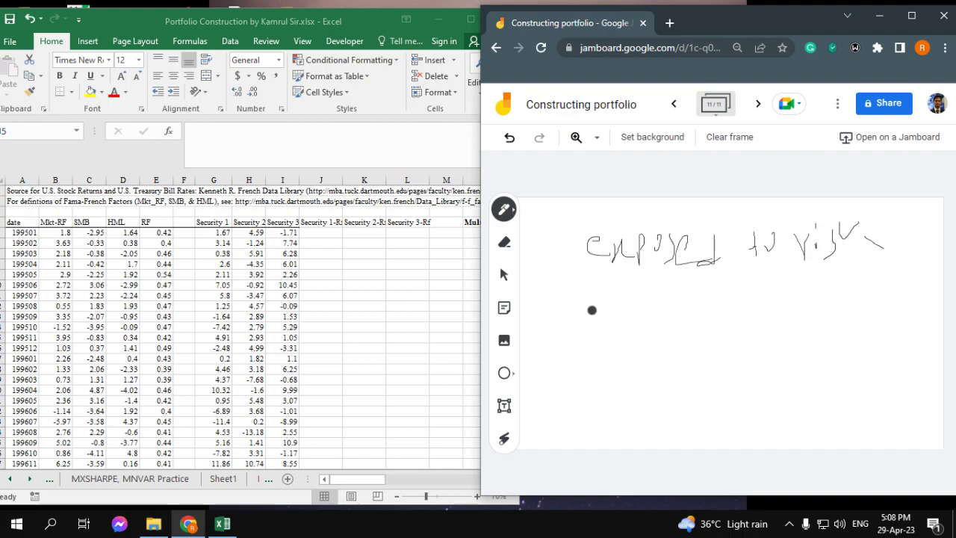
- Handwrite "small cap stock → Procyclical" below the heading, with a branch arrow to "risk" and "return", each marked with an up arrow
{"action": "mouse_move", "coordinate": [590, 305]}
{"action": "left_mouse_down"}
{"action": "mouse_move", "coordinate": [567, 331]}
{"action": "mouse_move", "coordinate": [610, 310]}
{"action": "mouse_move", "coordinate": [656, 307]}
{"action": "mouse_move", "coordinate": [672, 316]}
{"action": "left_mouse_up"}
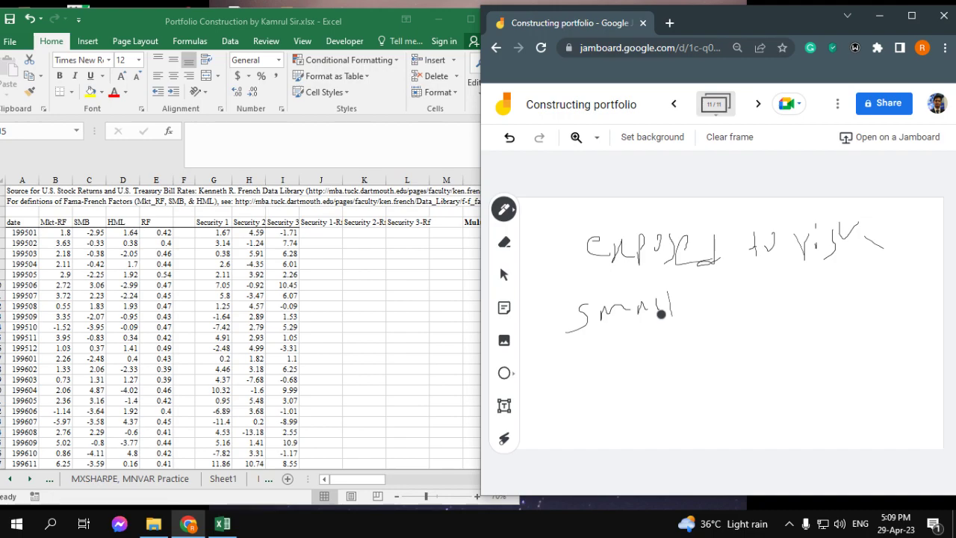
{"action": "left_click_drag", "start_coordinate": [660, 292], "coordinate": [662, 317]}
{"action": "mouse_move", "coordinate": [706, 295]}
{"action": "left_mouse_down"}
{"action": "mouse_move", "coordinate": [688, 314]}
{"action": "mouse_move", "coordinate": [728, 326]}
{"action": "mouse_move", "coordinate": [730, 314]}
{"action": "left_mouse_up"}
{"action": "mouse_move", "coordinate": [748, 309]}
{"action": "left_mouse_down"}
{"action": "mouse_move", "coordinate": [763, 318]}
{"action": "mouse_move", "coordinate": [755, 324]}
{"action": "left_mouse_up"}
{"action": "mouse_move", "coordinate": [673, 336]}
{"action": "left_mouse_down"}
{"action": "mouse_move", "coordinate": [657, 360]}
{"action": "mouse_move", "coordinate": [686, 348]}
{"action": "mouse_move", "coordinate": [726, 355]}
{"action": "left_mouse_up"}
{"action": "mouse_move", "coordinate": [790, 295]}
{"action": "left_mouse_down"}
{"action": "mouse_move", "coordinate": [793, 311]}
{"action": "mouse_move", "coordinate": [823, 310]}
{"action": "mouse_move", "coordinate": [828, 332]}
{"action": "mouse_move", "coordinate": [870, 299]}
{"action": "mouse_move", "coordinate": [893, 315]}
{"action": "left_mouse_up"}
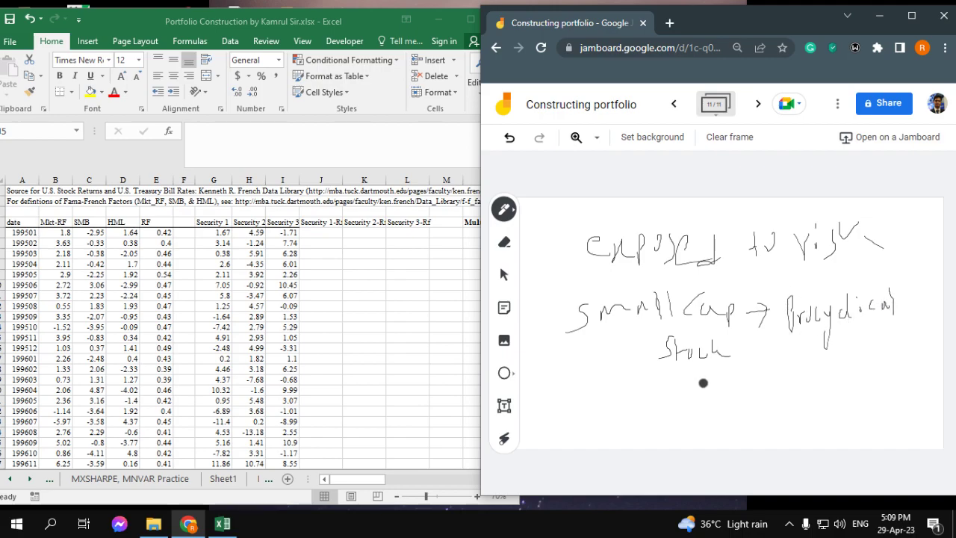
{"action": "mouse_move", "coordinate": [752, 327]}
{"action": "left_mouse_down"}
{"action": "mouse_move", "coordinate": [747, 385]}
{"action": "mouse_move", "coordinate": [779, 376]}
{"action": "mouse_move", "coordinate": [791, 359]}
{"action": "mouse_move", "coordinate": [828, 372]}
{"action": "mouse_move", "coordinate": [851, 348]}
{"action": "mouse_move", "coordinate": [858, 365]}
{"action": "left_mouse_up"}
{"action": "mouse_move", "coordinate": [777, 395]}
{"action": "left_mouse_down"}
{"action": "mouse_move", "coordinate": [780, 411]}
{"action": "mouse_move", "coordinate": [836, 391]}
{"action": "mouse_move", "coordinate": [858, 402]}
{"action": "mouse_move", "coordinate": [881, 389]}
{"action": "mouse_move", "coordinate": [871, 384]}
{"action": "mouse_move", "coordinate": [877, 412]}
{"action": "left_mouse_up"}
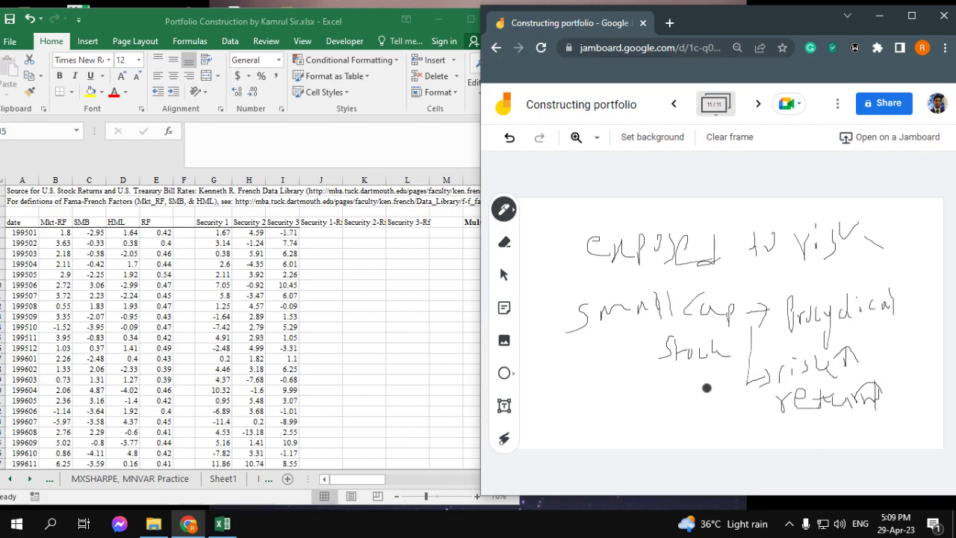
- On the equation frame, erase and redraw the plus sign after B1, and retrace the plus sign before HML
{"action": "left_click", "coordinate": [674, 104]}
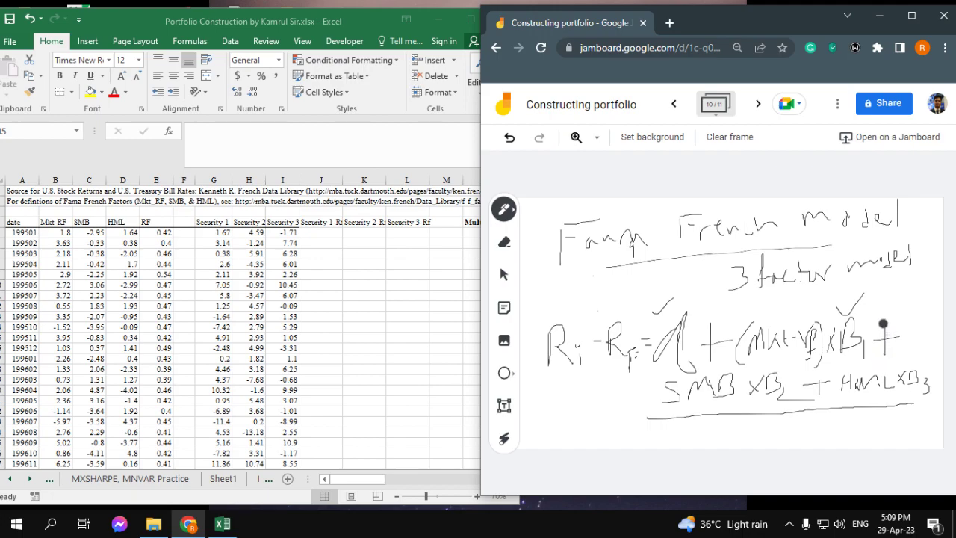
{"action": "mouse_move", "coordinate": [886, 322]}
{"action": "left_mouse_down"}
{"action": "mouse_move", "coordinate": [886, 358]}
{"action": "mouse_move", "coordinate": [905, 340]}
{"action": "left_mouse_up"}
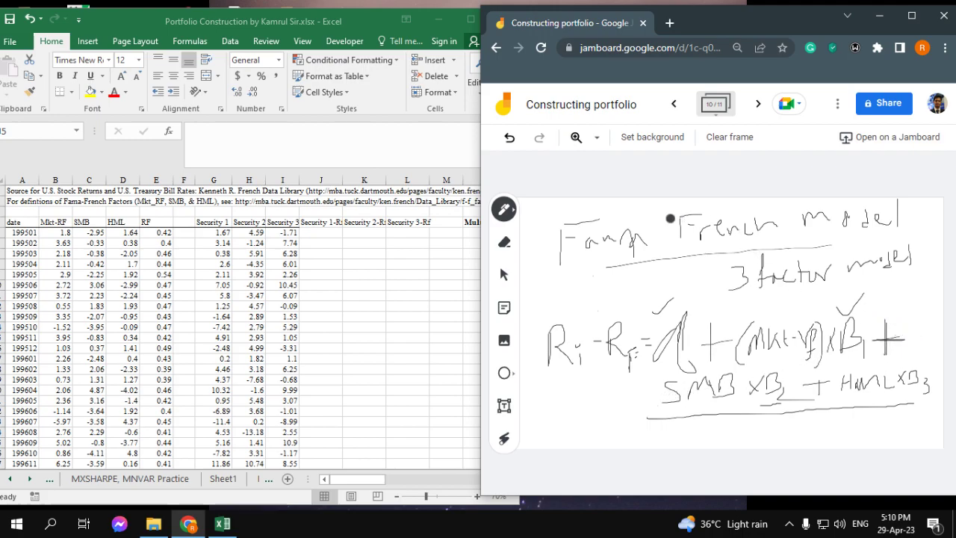
{"action": "left_click", "coordinate": [505, 242]}
{"action": "left_click_drag", "start_coordinate": [879, 333], "coordinate": [879, 349]}
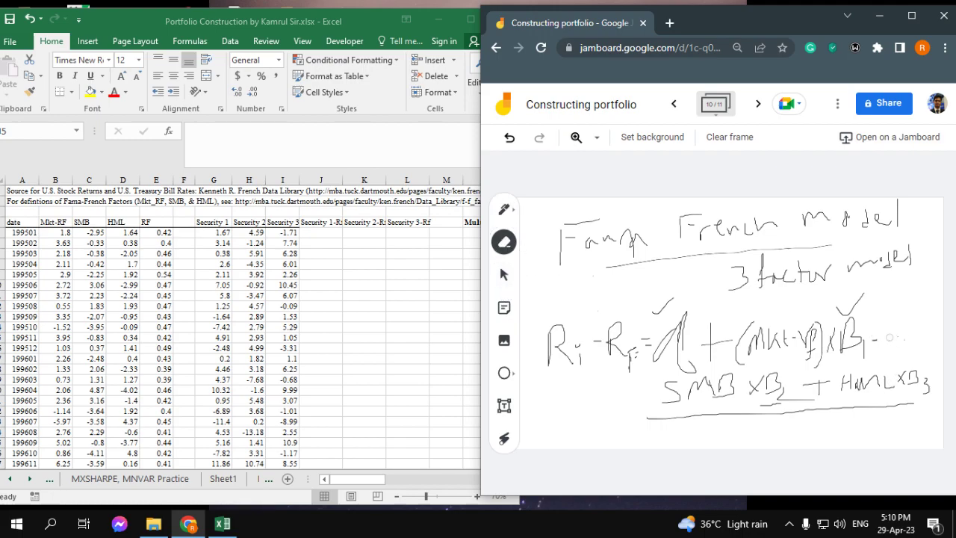
{"action": "left_click", "coordinate": [504, 209]}
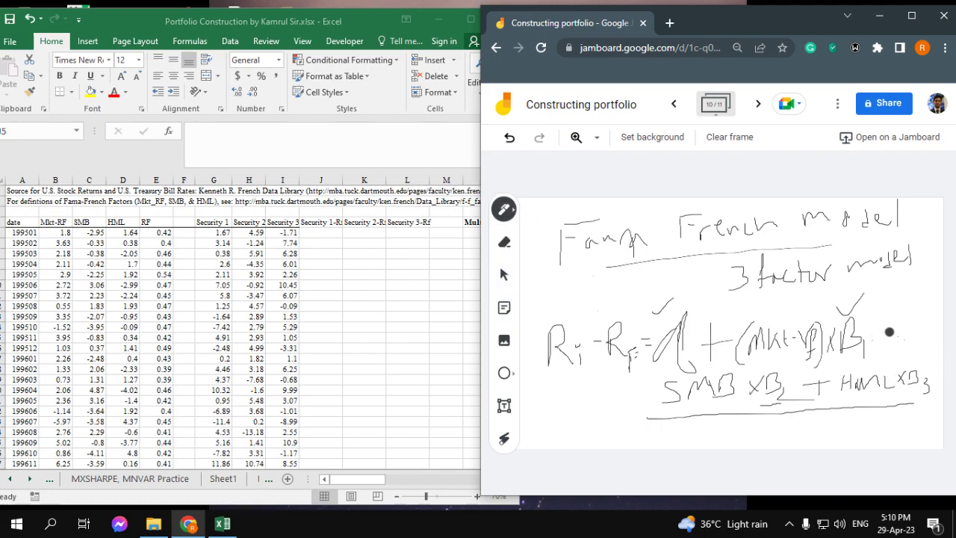
{"action": "left_click_drag", "start_coordinate": [892, 332], "coordinate": [872, 330]}
{"action": "left_click_drag", "start_coordinate": [885, 320], "coordinate": [886, 339]}
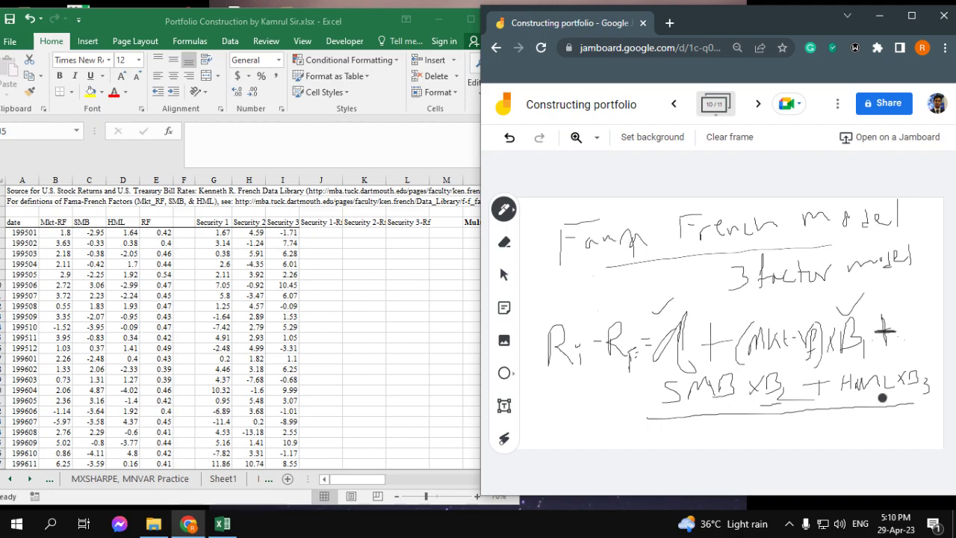
{"action": "left_click_drag", "start_coordinate": [819, 392], "coordinate": [820, 374]}
- Add another frame, handwrite "High B/M", and draw a downward arrow beside it and a rising arrow below it
{"action": "left_click", "coordinate": [758, 104]}
{"action": "left_click", "coordinate": [758, 104]}
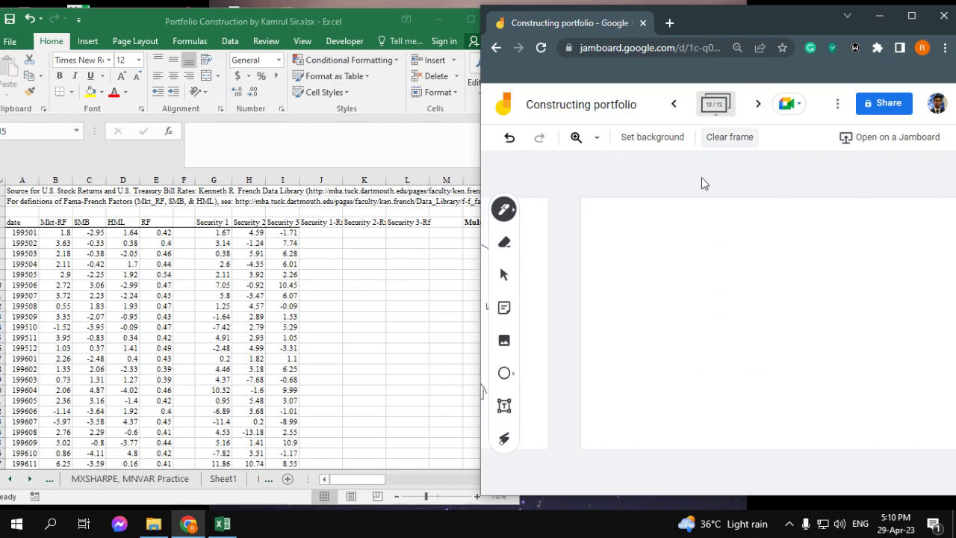
{"action": "mouse_move", "coordinate": [572, 254]}
{"action": "left_mouse_down"}
{"action": "mouse_move", "coordinate": [572, 294]}
{"action": "mouse_move", "coordinate": [598, 270]}
{"action": "mouse_move", "coordinate": [611, 325]}
{"action": "left_mouse_up"}
{"action": "left_click_drag", "start_coordinate": [626, 255], "coordinate": [646, 285]}
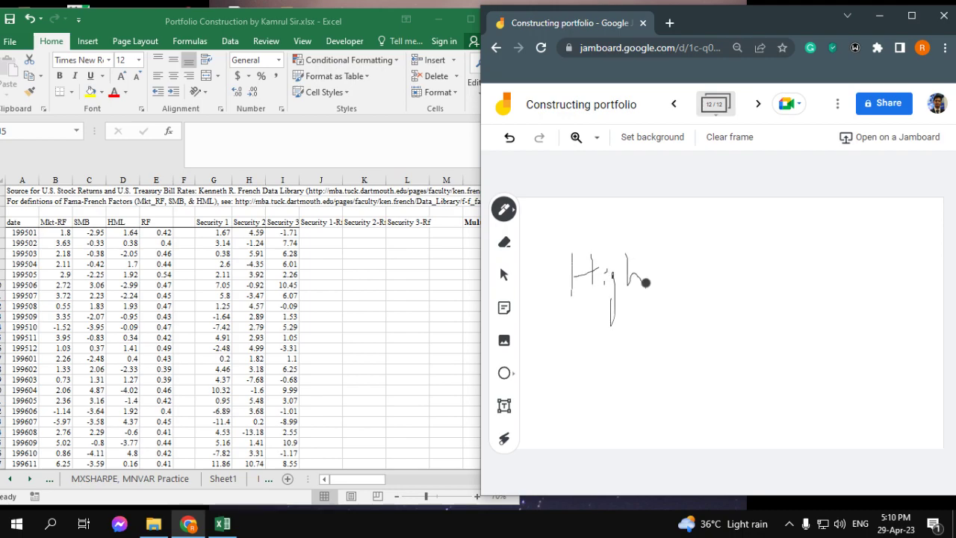
{"action": "mouse_move", "coordinate": [681, 241]}
{"action": "left_mouse_down"}
{"action": "mouse_move", "coordinate": [680, 275]}
{"action": "mouse_move", "coordinate": [670, 276]}
{"action": "left_mouse_up"}
{"action": "mouse_move", "coordinate": [729, 226]}
{"action": "left_mouse_down"}
{"action": "mouse_move", "coordinate": [700, 300]}
{"action": "mouse_move", "coordinate": [747, 263]}
{"action": "mouse_move", "coordinate": [763, 288]}
{"action": "left_mouse_up"}
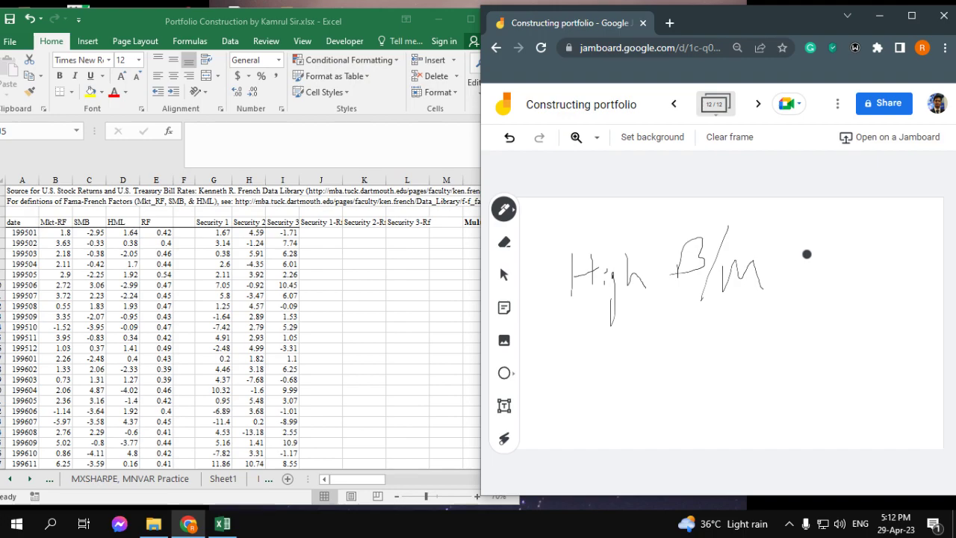
{"action": "mouse_move", "coordinate": [829, 207]}
{"action": "left_mouse_down"}
{"action": "mouse_move", "coordinate": [842, 269]}
{"action": "mouse_move", "coordinate": [857, 236]}
{"action": "left_mouse_up"}
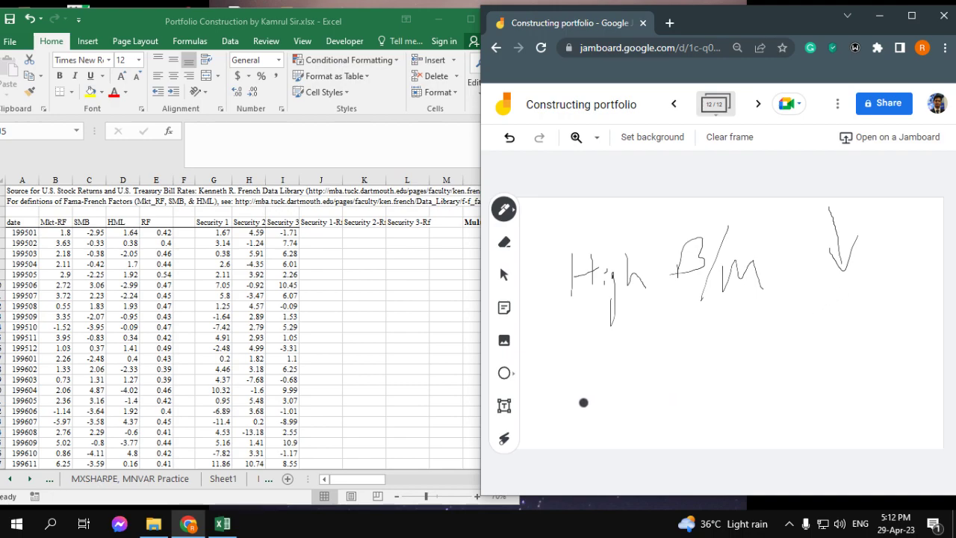
{"action": "mouse_move", "coordinate": [602, 433]}
{"action": "left_mouse_down"}
{"action": "mouse_move", "coordinate": [641, 420]}
{"action": "mouse_move", "coordinate": [704, 348]}
{"action": "mouse_move", "coordinate": [715, 379]}
{"action": "mouse_move", "coordinate": [677, 364]}
{"action": "left_mouse_up"}
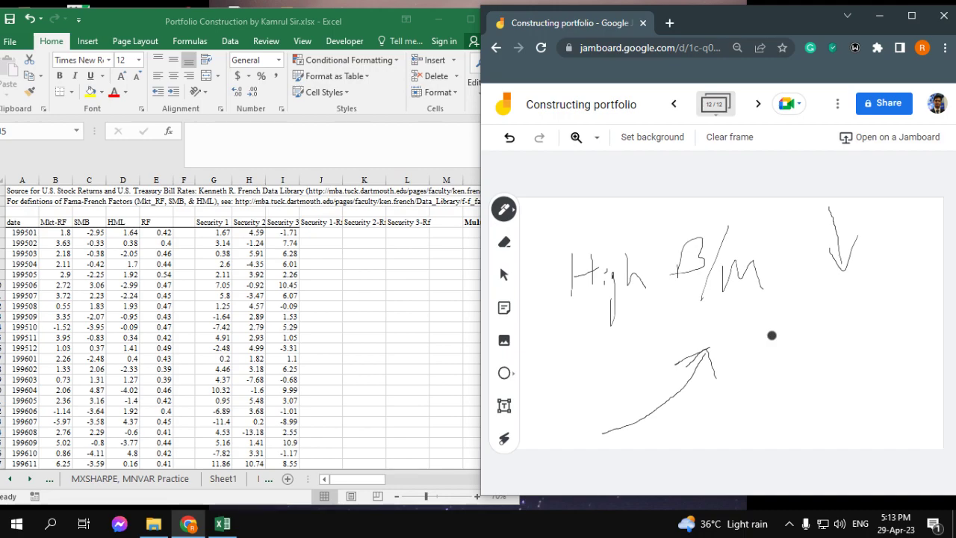
- Back on the equation frame, erase and redraw the plus sign before HML, and draw a check mark above B3
{"action": "left_click", "coordinate": [674, 104]}
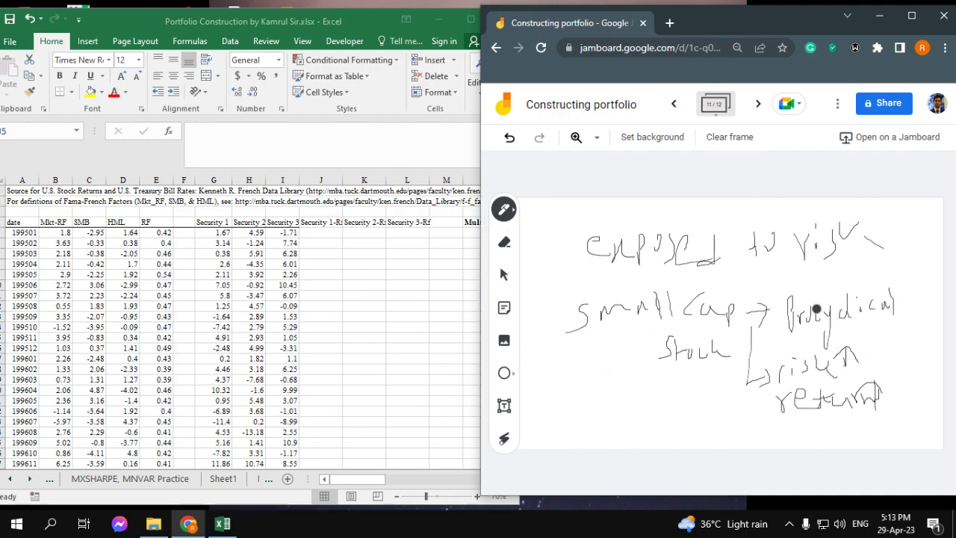
{"action": "left_click", "coordinate": [673, 104]}
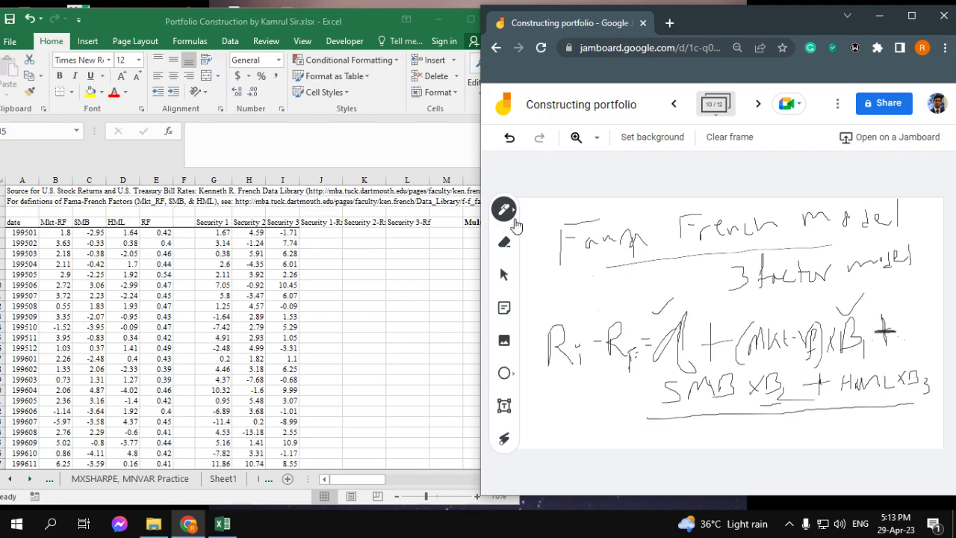
{"action": "left_click", "coordinate": [504, 242]}
{"action": "mouse_move", "coordinate": [828, 377]}
{"action": "left_mouse_down"}
{"action": "mouse_move", "coordinate": [817, 376]}
{"action": "mouse_move", "coordinate": [820, 394]}
{"action": "mouse_move", "coordinate": [819, 381]}
{"action": "left_mouse_up"}
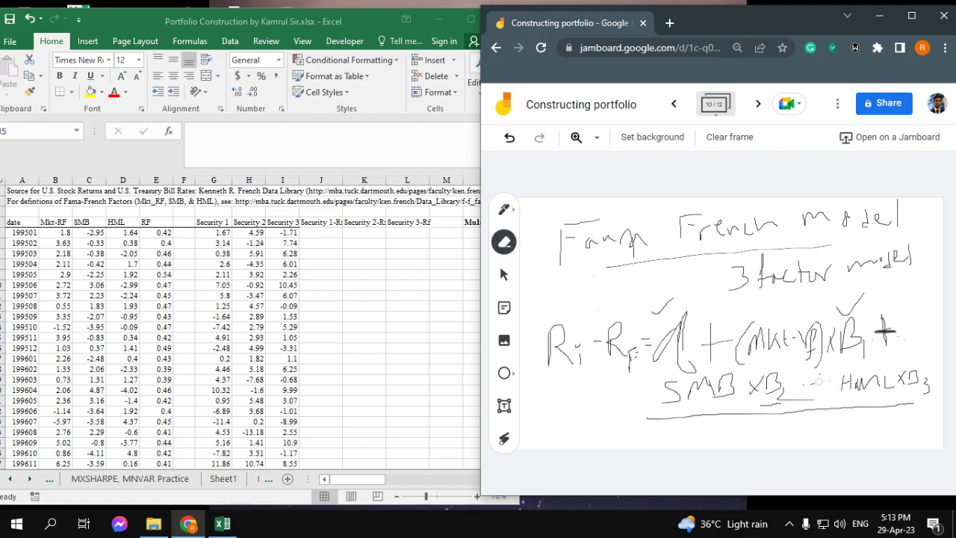
{"action": "left_click", "coordinate": [505, 209]}
{"action": "left_click_drag", "start_coordinate": [805, 385], "coordinate": [827, 385]}
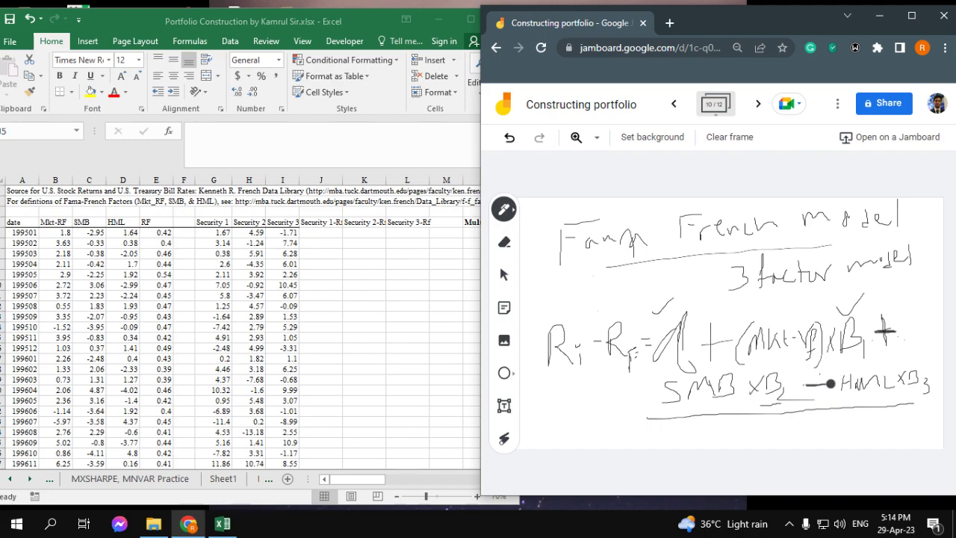
{"action": "left_click_drag", "start_coordinate": [917, 358], "coordinate": [924, 358]}
{"action": "left_click_drag", "start_coordinate": [814, 376], "coordinate": [816, 391]}
- Erase the long underline beneath the second line of the equation
{"action": "left_click", "coordinate": [757, 105]}
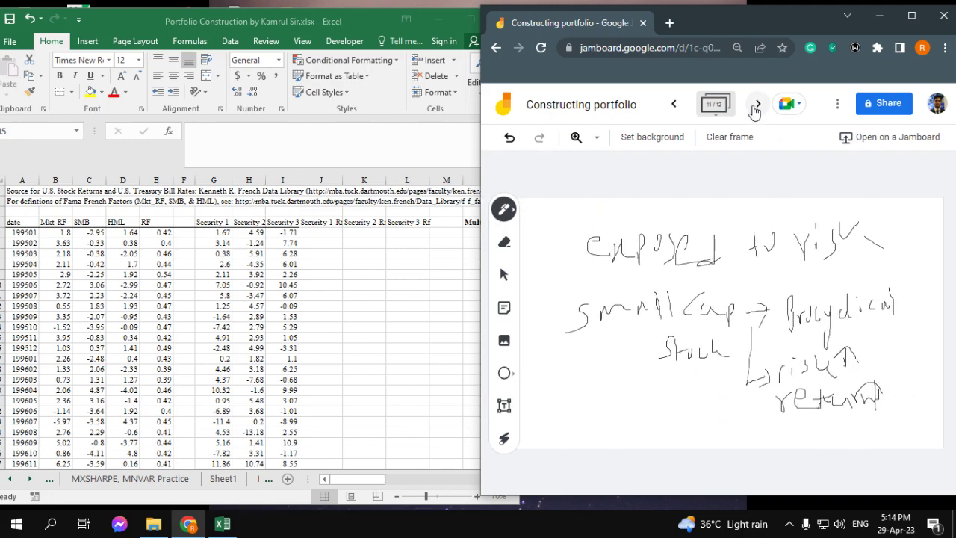
{"action": "left_click", "coordinate": [673, 103]}
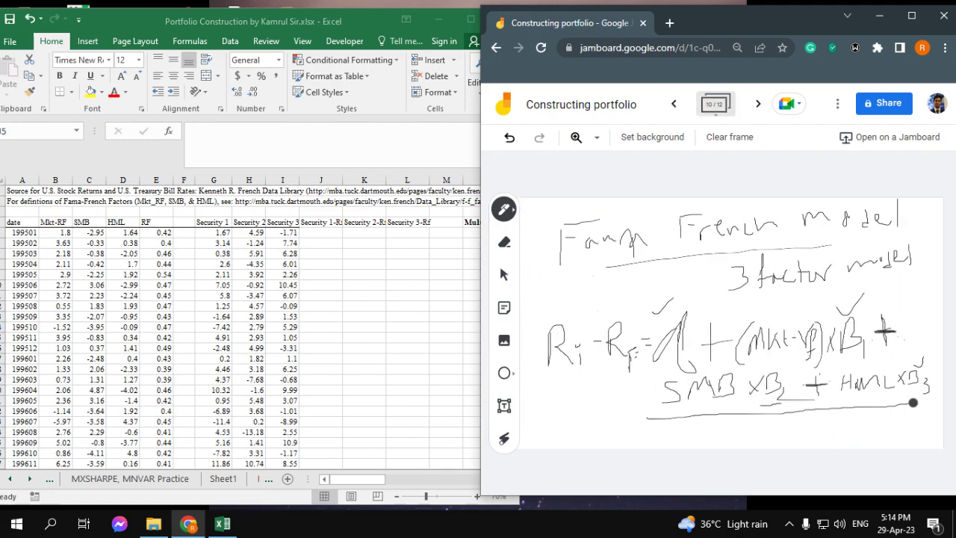
{"action": "left_click", "coordinate": [504, 242]}
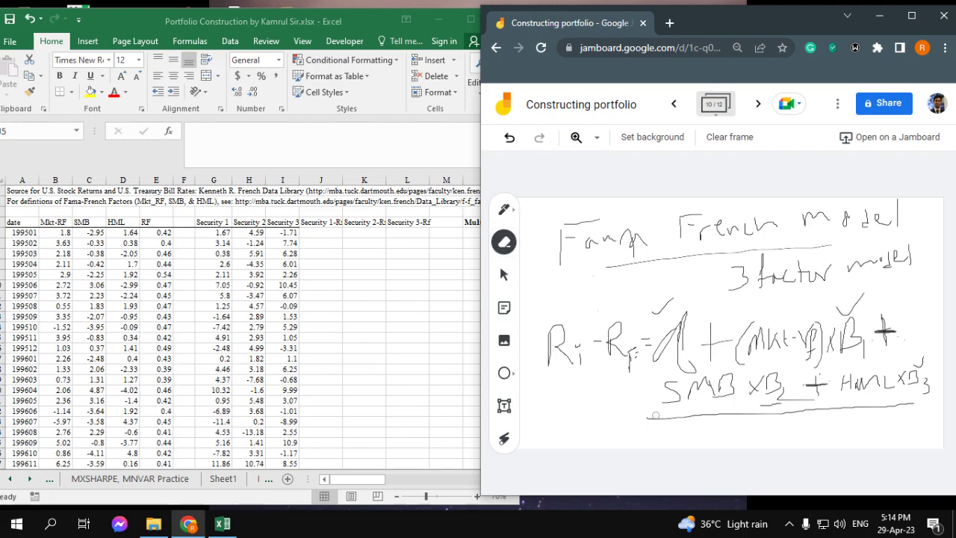
{"action": "mouse_move", "coordinate": [655, 415]}
{"action": "left_mouse_down"}
{"action": "mouse_move", "coordinate": [922, 405]}
{"action": "mouse_move", "coordinate": [769, 406]}
{"action": "left_mouse_up"}
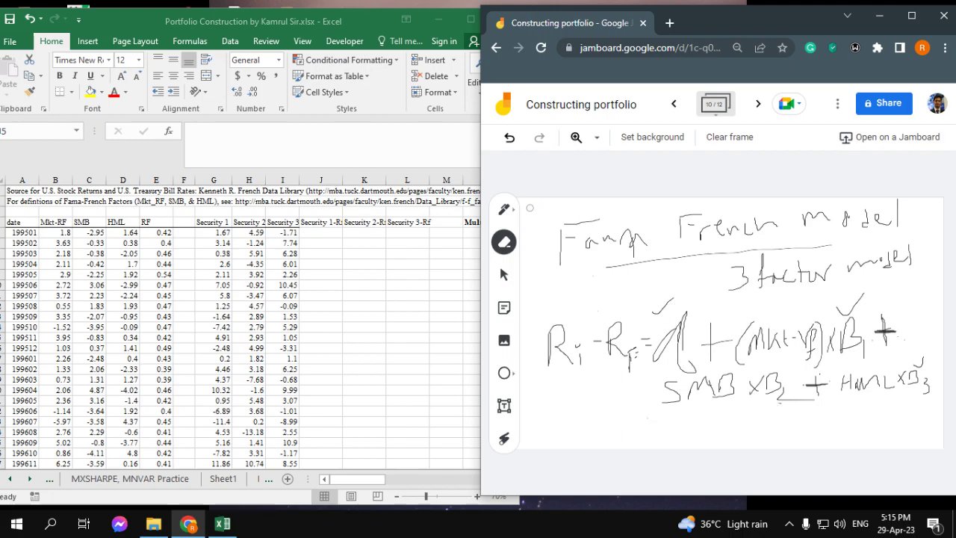
- Draw check marks with the pen at the Mkt−rf, SMB and HML terms of the equation
{"action": "left_click", "coordinate": [504, 209]}
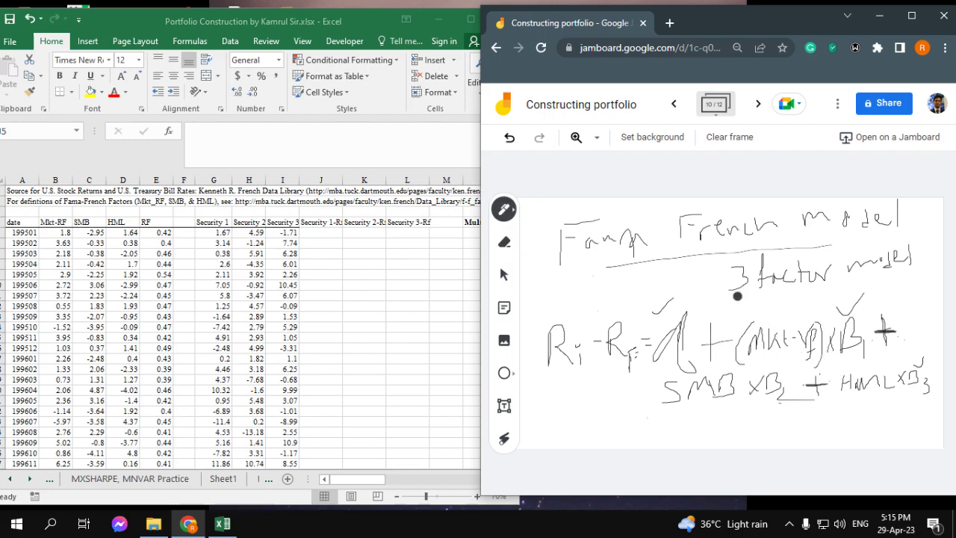
{"action": "left_click_drag", "start_coordinate": [739, 322], "coordinate": [789, 294]}
{"action": "left_click_drag", "start_coordinate": [670, 416], "coordinate": [708, 413]}
{"action": "left_click_drag", "start_coordinate": [863, 408], "coordinate": [878, 402]}
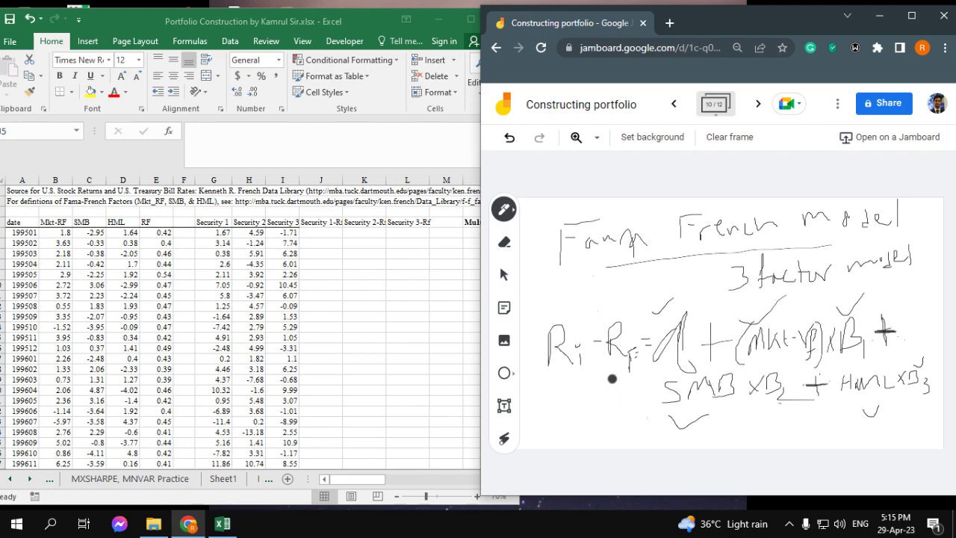
- Add a new frame after the "High B/M" frame and handwrite the title "SIM - CAPM" on it
{"action": "left_click", "coordinate": [757, 104]}
{"action": "left_click", "coordinate": [757, 104]}
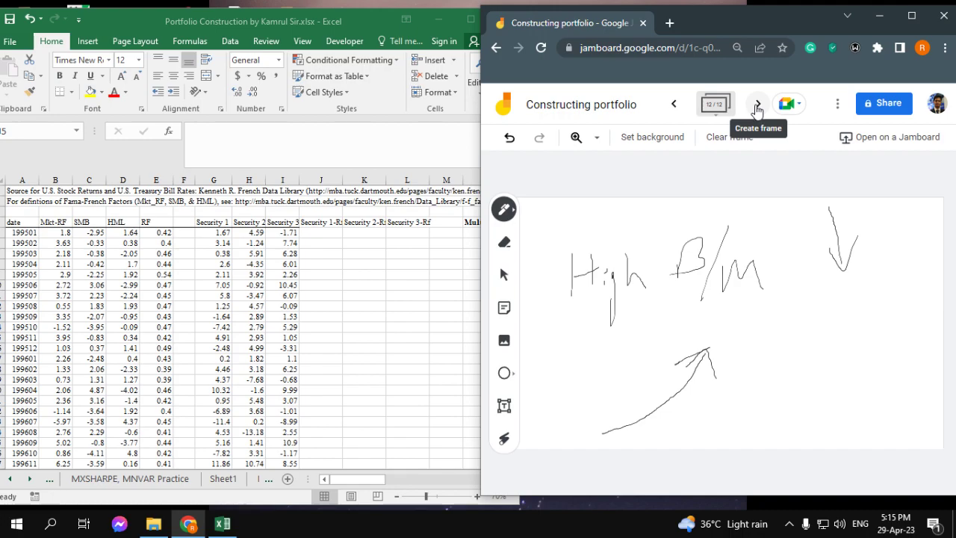
{"action": "left_click", "coordinate": [758, 105]}
{"action": "left_click_drag", "start_coordinate": [583, 227], "coordinate": [565, 294]}
{"action": "mouse_move", "coordinate": [602, 251]}
{"action": "left_mouse_down"}
{"action": "mouse_move", "coordinate": [602, 302]}
{"action": "mouse_move", "coordinate": [633, 245]}
{"action": "mouse_move", "coordinate": [663, 272]}
{"action": "left_mouse_up"}
{"action": "mouse_move", "coordinate": [681, 263]}
{"action": "left_mouse_down"}
{"action": "mouse_move", "coordinate": [700, 259]}
{"action": "mouse_move", "coordinate": [721, 270]}
{"action": "left_mouse_up"}
{"action": "mouse_move", "coordinate": [766, 236]}
{"action": "left_mouse_down"}
{"action": "mouse_move", "coordinate": [753, 263]}
{"action": "mouse_move", "coordinate": [774, 259]}
{"action": "mouse_move", "coordinate": [786, 230]}
{"action": "left_mouse_up"}
{"action": "mouse_move", "coordinate": [792, 253]}
{"action": "left_mouse_down"}
{"action": "mouse_move", "coordinate": [795, 232]}
{"action": "mouse_move", "coordinate": [823, 243]}
{"action": "left_mouse_up"}
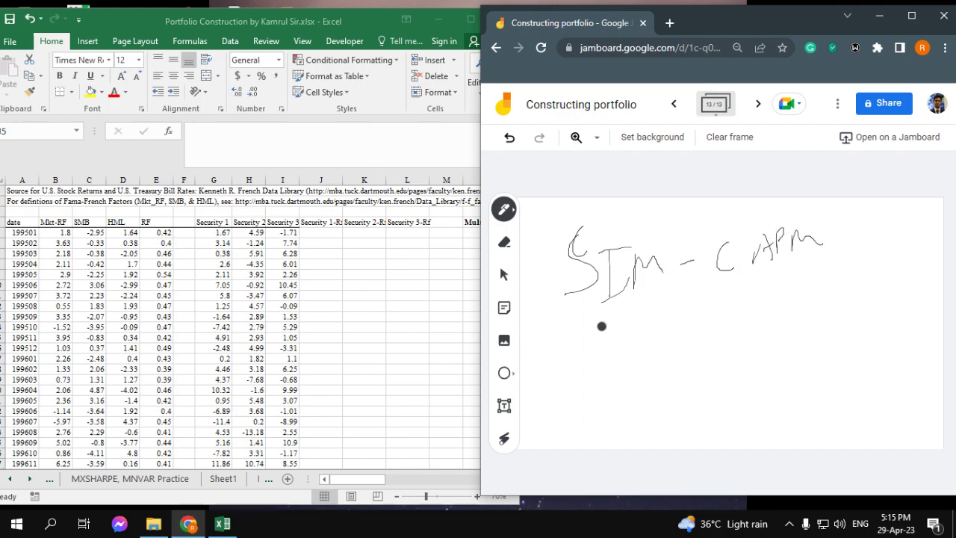
- Handwrite the single-index equation Ri − RF = α + B1 × (Mkt − rf) beneath the title
{"action": "mouse_move", "coordinate": [572, 364]}
{"action": "left_mouse_down"}
{"action": "mouse_move", "coordinate": [570, 343]}
{"action": "mouse_move", "coordinate": [597, 363]}
{"action": "left_mouse_up"}
{"action": "mouse_move", "coordinate": [604, 357]}
{"action": "left_mouse_down"}
{"action": "mouse_move", "coordinate": [641, 342]}
{"action": "mouse_move", "coordinate": [665, 346]}
{"action": "mouse_move", "coordinate": [678, 364]}
{"action": "mouse_move", "coordinate": [719, 321]}
{"action": "mouse_move", "coordinate": [722, 333]}
{"action": "left_mouse_up"}
{"action": "mouse_move", "coordinate": [758, 307]}
{"action": "left_mouse_down"}
{"action": "mouse_move", "coordinate": [761, 348]}
{"action": "mouse_move", "coordinate": [777, 345]}
{"action": "left_mouse_up"}
{"action": "mouse_move", "coordinate": [774, 314]}
{"action": "left_mouse_down"}
{"action": "mouse_move", "coordinate": [804, 298]}
{"action": "mouse_move", "coordinate": [823, 333]}
{"action": "left_mouse_up"}
{"action": "mouse_move", "coordinate": [848, 298]}
{"action": "left_mouse_down"}
{"action": "mouse_move", "coordinate": [834, 315]}
{"action": "mouse_move", "coordinate": [854, 324]}
{"action": "mouse_move", "coordinate": [869, 329]}
{"action": "mouse_move", "coordinate": [867, 310]}
{"action": "mouse_move", "coordinate": [875, 303]}
{"action": "mouse_move", "coordinate": [889, 314]}
{"action": "mouse_move", "coordinate": [904, 299]}
{"action": "mouse_move", "coordinate": [919, 301]}
{"action": "mouse_move", "coordinate": [925, 323]}
{"action": "left_mouse_up"}
{"action": "left_click_drag", "start_coordinate": [926, 275], "coordinate": [893, 370]}
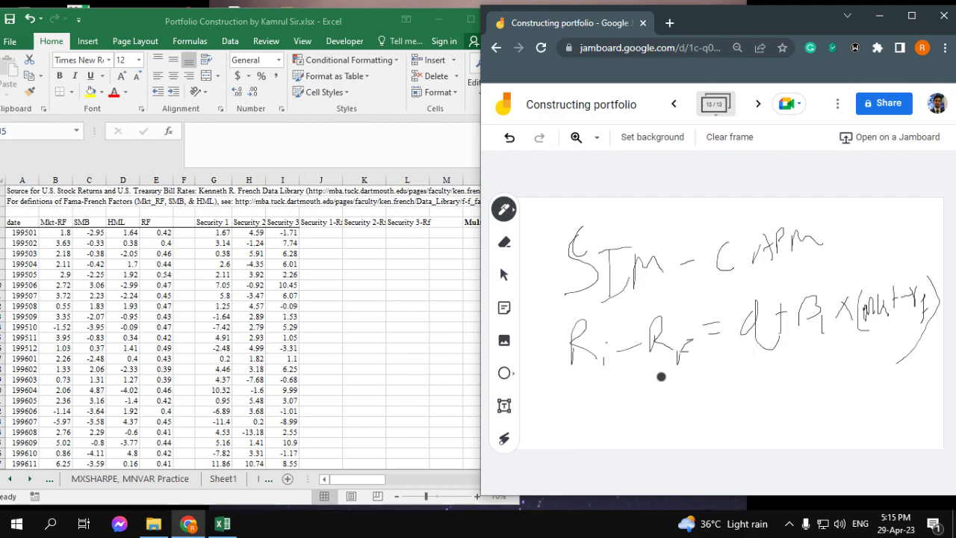
- Sketch a second equation line with an equals sign, a downward arrow from alpha, placeholder terms and a leftward arrow below
{"action": "left_click_drag", "start_coordinate": [721, 387], "coordinate": [733, 387]}
{"action": "left_click_drag", "start_coordinate": [723, 392], "coordinate": [740, 392]}
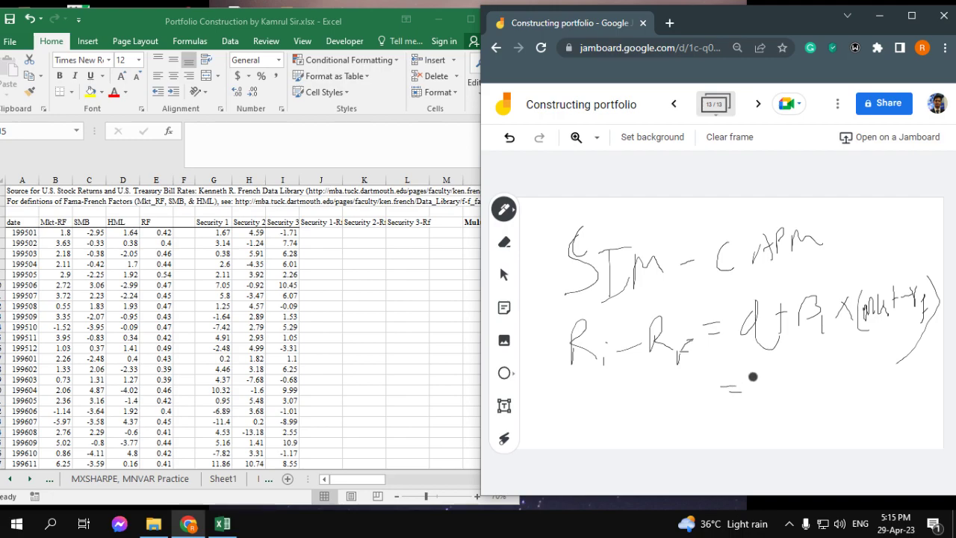
{"action": "left_click_drag", "start_coordinate": [755, 358], "coordinate": [758, 381]}
{"action": "mouse_move", "coordinate": [753, 370]}
{"action": "left_mouse_down"}
{"action": "mouse_move", "coordinate": [764, 367]}
{"action": "mouse_move", "coordinate": [758, 398]}
{"action": "mouse_move", "coordinate": [824, 398]}
{"action": "mouse_move", "coordinate": [902, 368]}
{"action": "left_mouse_up"}
{"action": "mouse_move", "coordinate": [781, 403]}
{"action": "left_mouse_down"}
{"action": "mouse_move", "coordinate": [779, 415]}
{"action": "mouse_move", "coordinate": [687, 402]}
{"action": "mouse_move", "coordinate": [688, 424]}
{"action": "left_mouse_up"}
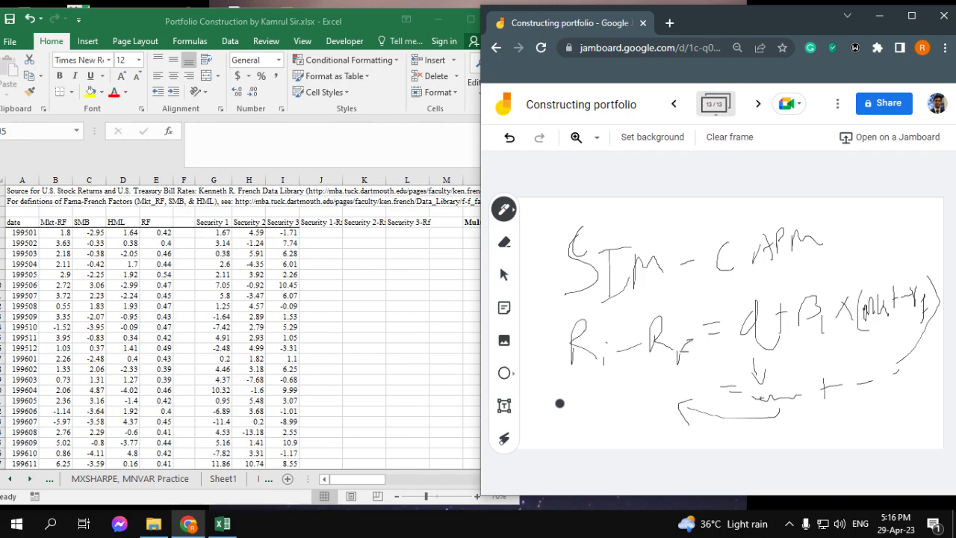
- Handwrite "Fund manager" below Ri and add an extra stroke over the alpha symbol
{"action": "mouse_move", "coordinate": [550, 406]}
{"action": "left_mouse_down"}
{"action": "mouse_move", "coordinate": [561, 391]}
{"action": "mouse_move", "coordinate": [564, 399]}
{"action": "mouse_move", "coordinate": [589, 395]}
{"action": "mouse_move", "coordinate": [609, 377]}
{"action": "mouse_move", "coordinate": [599, 400]}
{"action": "left_mouse_up"}
{"action": "left_click_drag", "start_coordinate": [552, 427], "coordinate": [622, 419]}
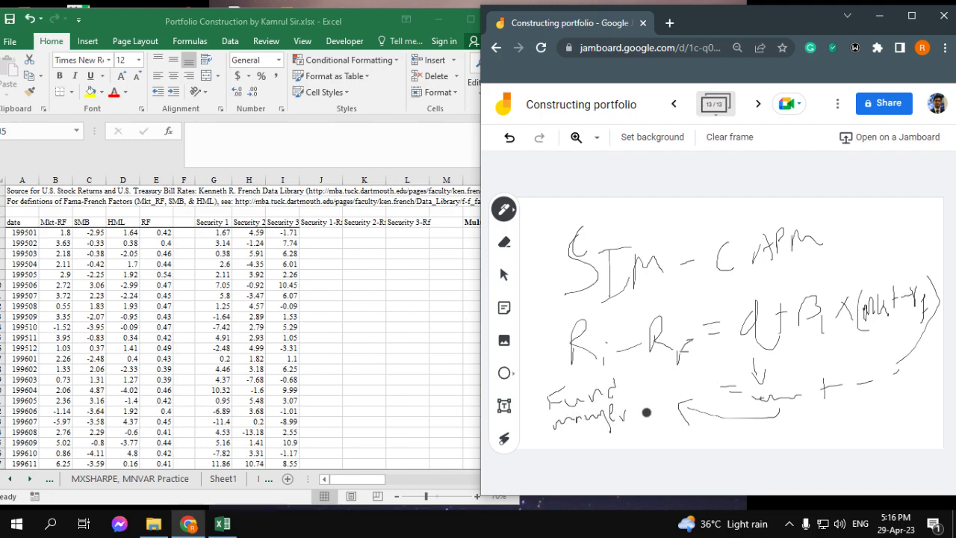
{"action": "mouse_move", "coordinate": [765, 287]}
{"action": "left_mouse_down"}
{"action": "mouse_move", "coordinate": [750, 297]}
{"action": "mouse_move", "coordinate": [767, 305]}
{"action": "mouse_move", "coordinate": [765, 316]}
{"action": "left_mouse_up"}
- On the SIM - CAPM frame, draw an arrow above alpha and label it "hurdle"
{"action": "left_click", "coordinate": [675, 102]}
{"action": "left_click", "coordinate": [676, 98]}
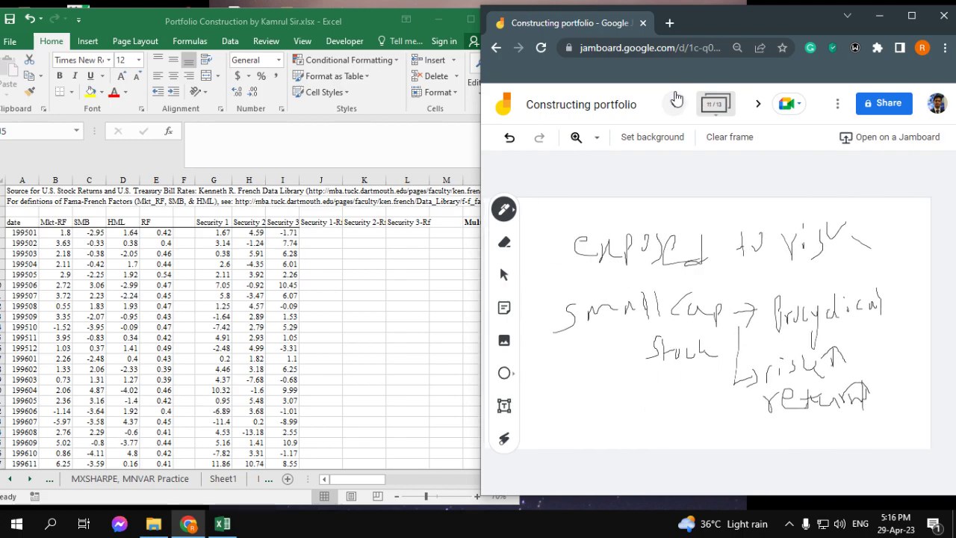
{"action": "left_click", "coordinate": [754, 104]}
{"action": "left_click", "coordinate": [754, 103]}
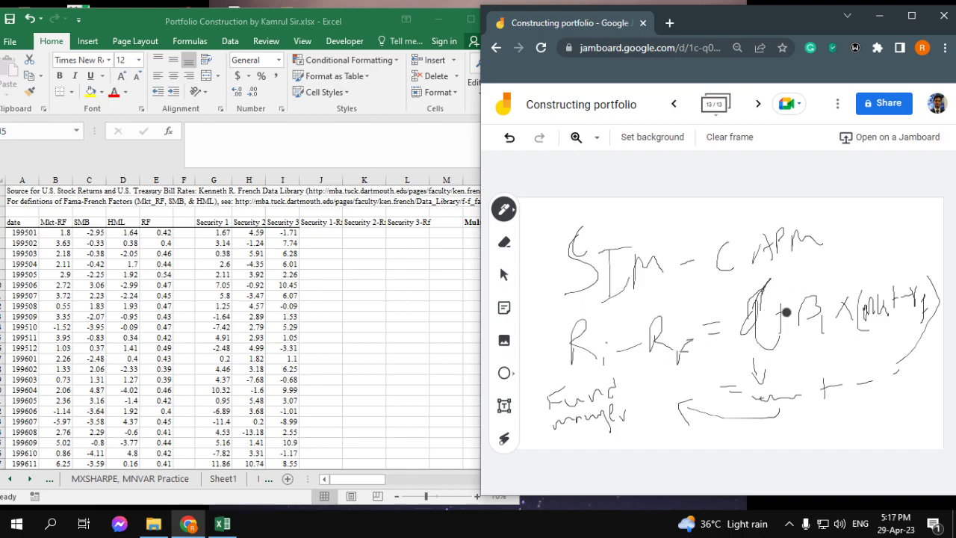
{"action": "mouse_move", "coordinate": [748, 292]}
{"action": "left_mouse_down"}
{"action": "mouse_move", "coordinate": [797, 261]}
{"action": "mouse_move", "coordinate": [801, 273]}
{"action": "mouse_move", "coordinate": [852, 266]}
{"action": "mouse_move", "coordinate": [880, 237]}
{"action": "mouse_move", "coordinate": [905, 245]}
{"action": "left_mouse_up"}
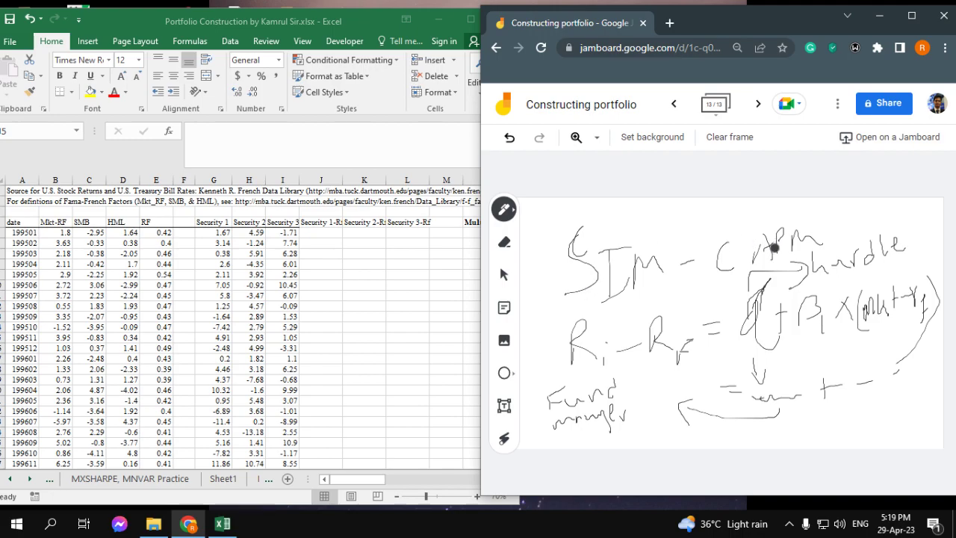
- Go back to the three-factor equation frame and draw another check mark beneath HML
{"action": "left_click", "coordinate": [674, 106]}
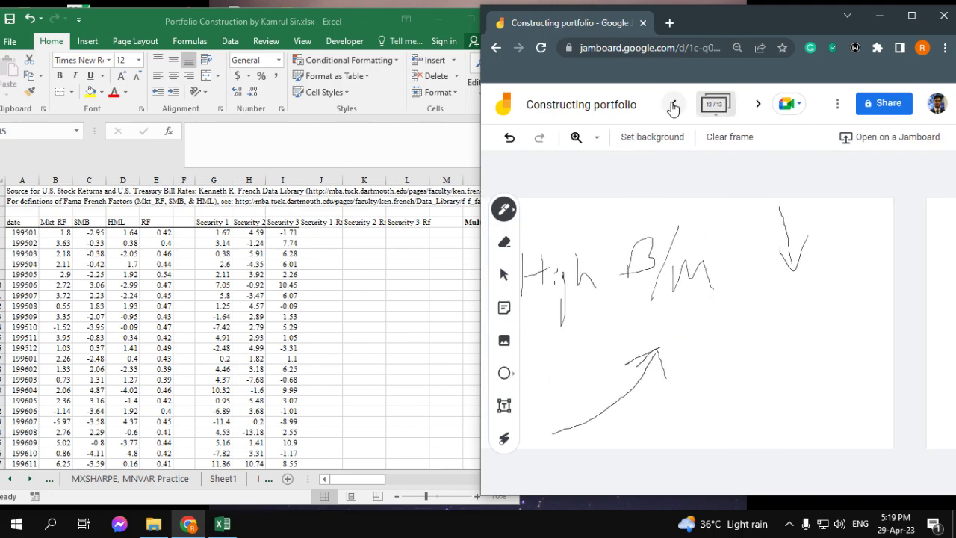
{"action": "left_click", "coordinate": [673, 106]}
{"action": "left_click", "coordinate": [674, 107]}
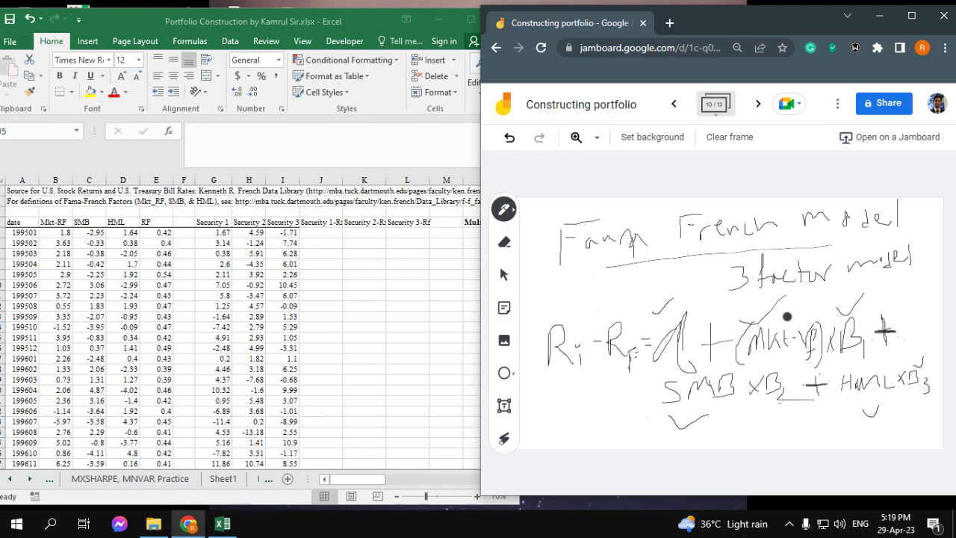
{"action": "left_click_drag", "start_coordinate": [860, 406], "coordinate": [900, 391]}
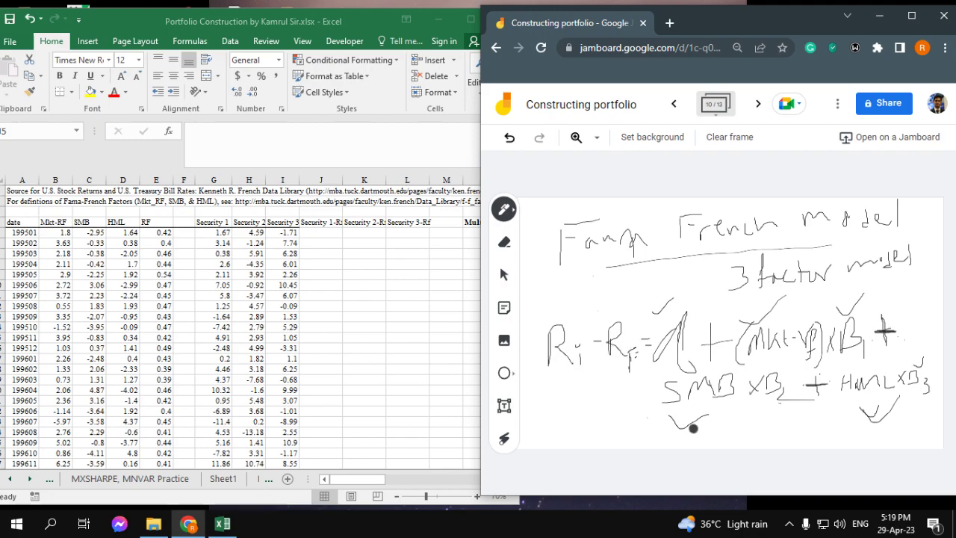
- Switch to the Excel workbook and maximize its window on the Fama French Just Calc sheet
{"action": "left_click", "coordinate": [759, 107]}
{"action": "left_click", "coordinate": [759, 106]}
{"action": "left_click", "coordinate": [355, 364]}
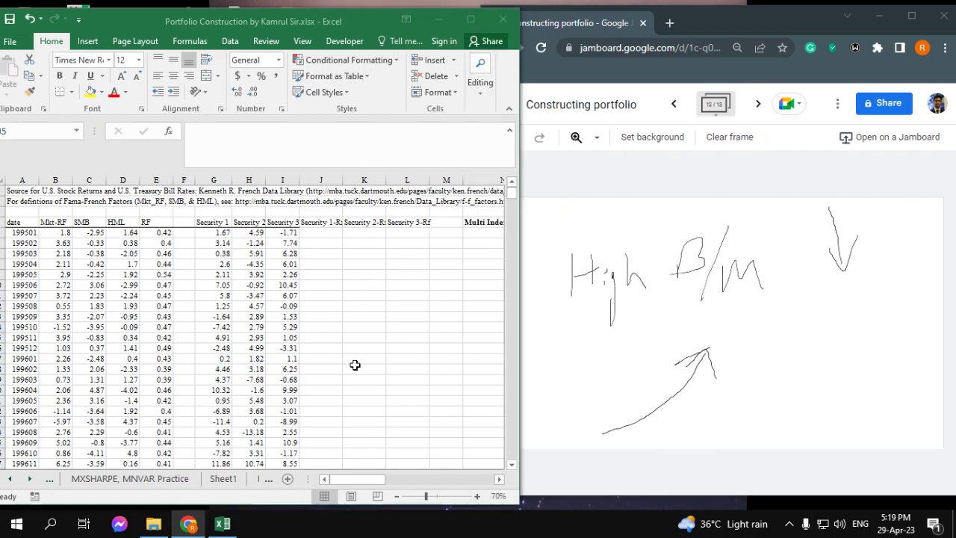
{"action": "left_click", "coordinate": [471, 19]}
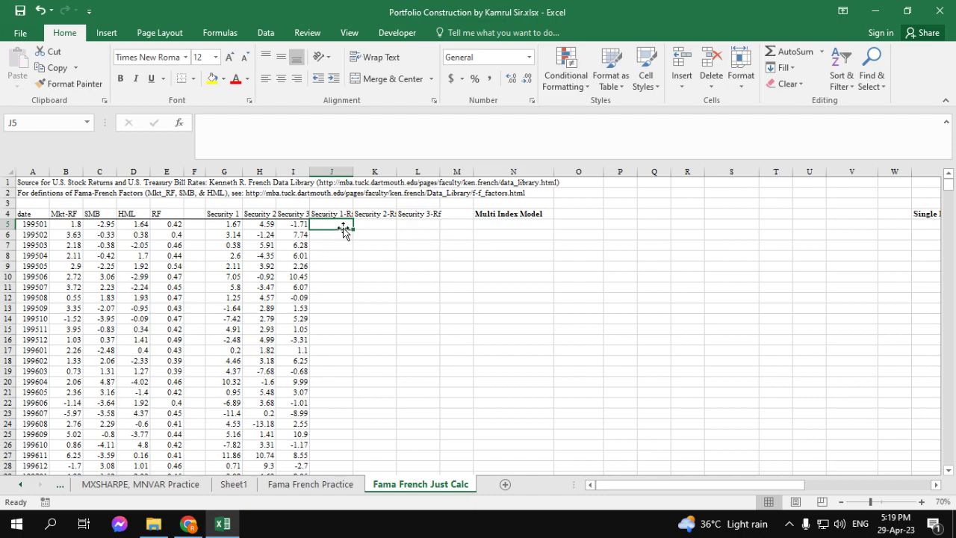
{"action": "left_click", "coordinate": [347, 233]}
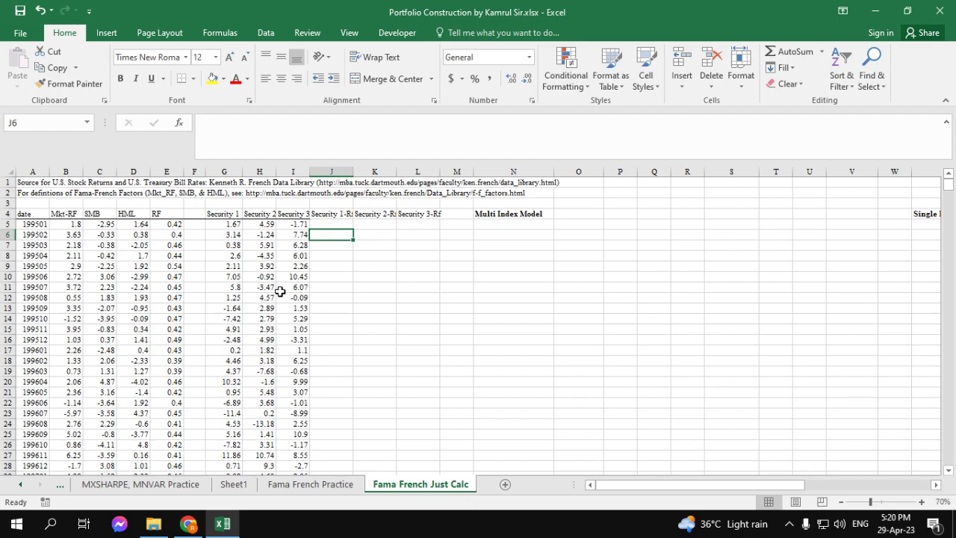
- Examine the data source note and the Mkt-RF, SMB, HML and RF factor columns
{"action": "left_click", "coordinate": [68, 223]}
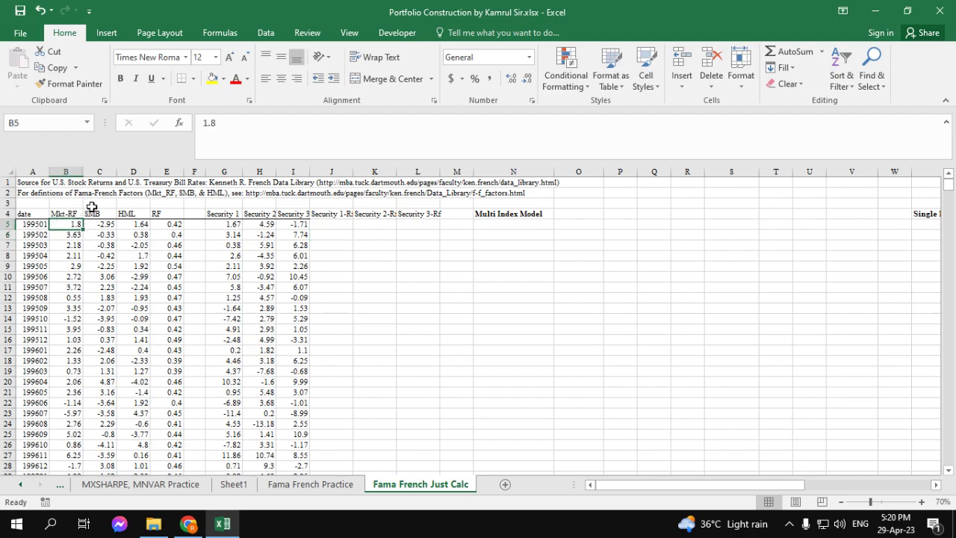
{"action": "left_click", "coordinate": [112, 183]}
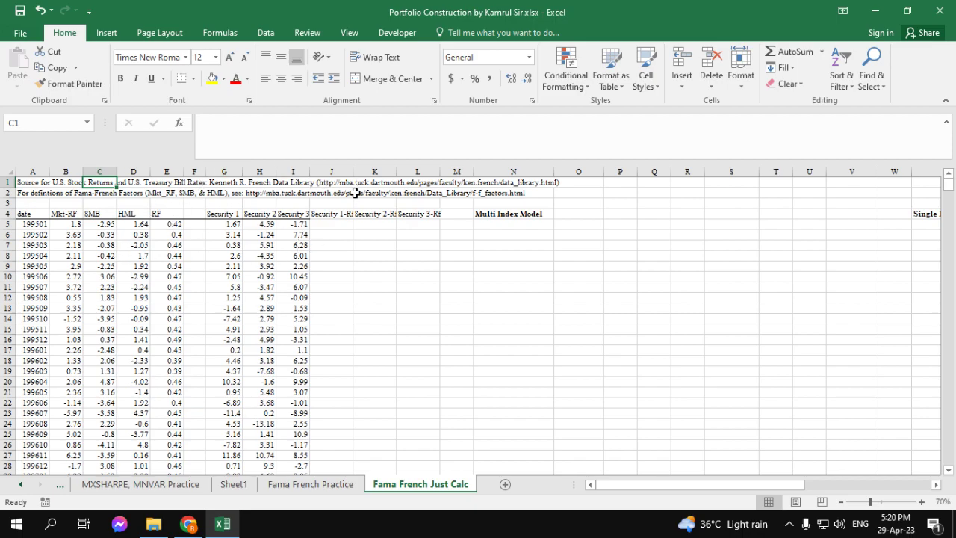
{"action": "left_click", "coordinate": [76, 234]}
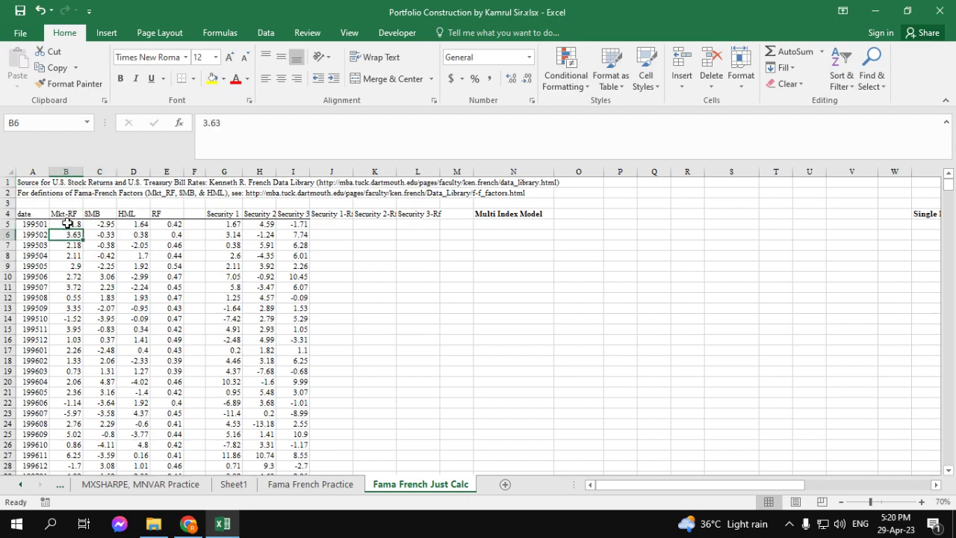
{"action": "left_click", "coordinate": [68, 222]}
{"action": "left_click", "coordinate": [105, 215]}
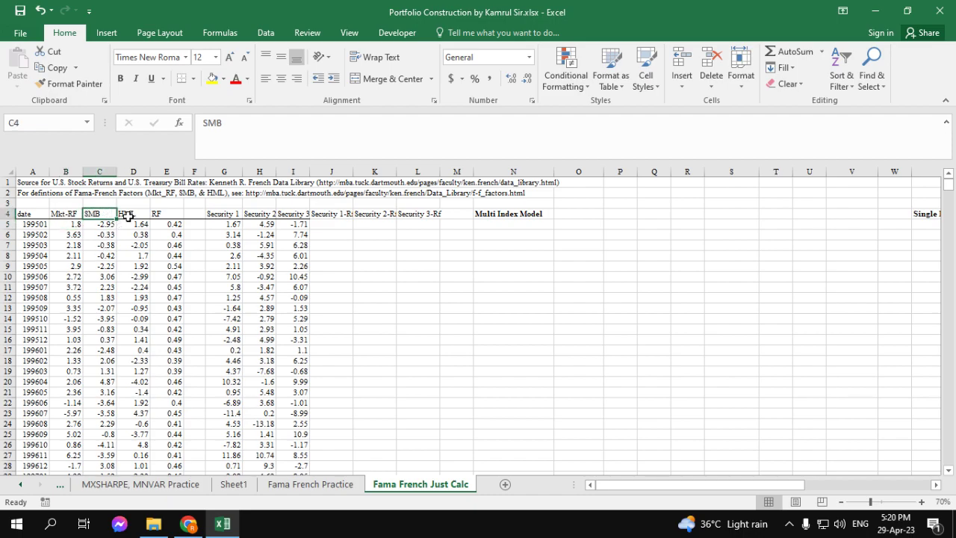
{"action": "left_click", "coordinate": [137, 222]}
{"action": "left_click", "coordinate": [138, 214]}
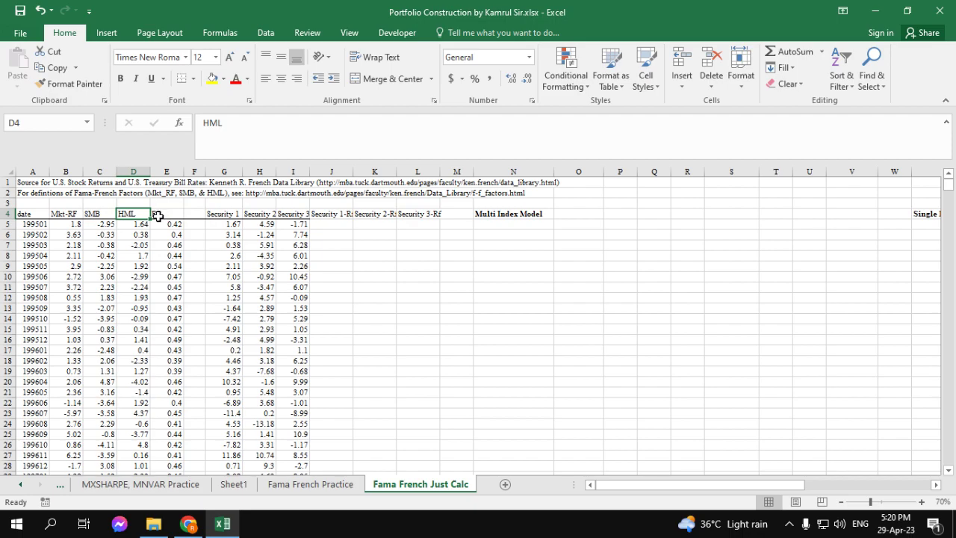
{"action": "left_click", "coordinate": [169, 213]}
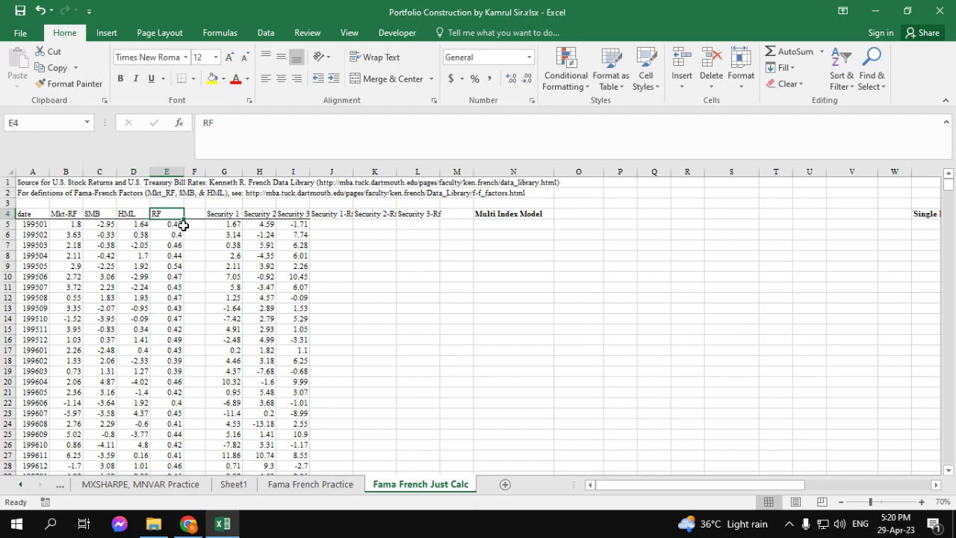
- Review the return columns of Security 1, Security 2 and Security 3
{"action": "left_click", "coordinate": [233, 215]}
{"action": "left_click", "coordinate": [235, 226]}
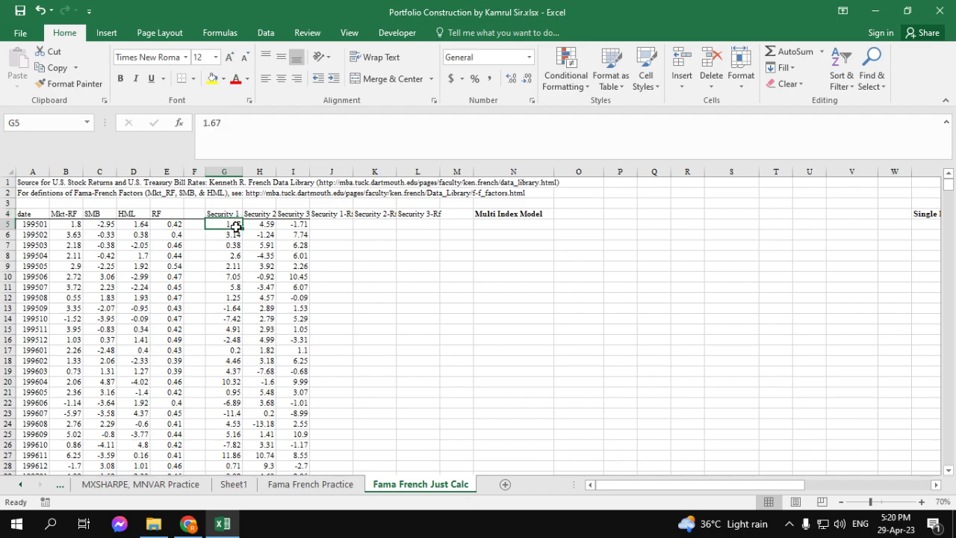
{"action": "left_click", "coordinate": [258, 214]}
{"action": "left_click", "coordinate": [288, 224]}
{"action": "left_click", "coordinate": [296, 216]}
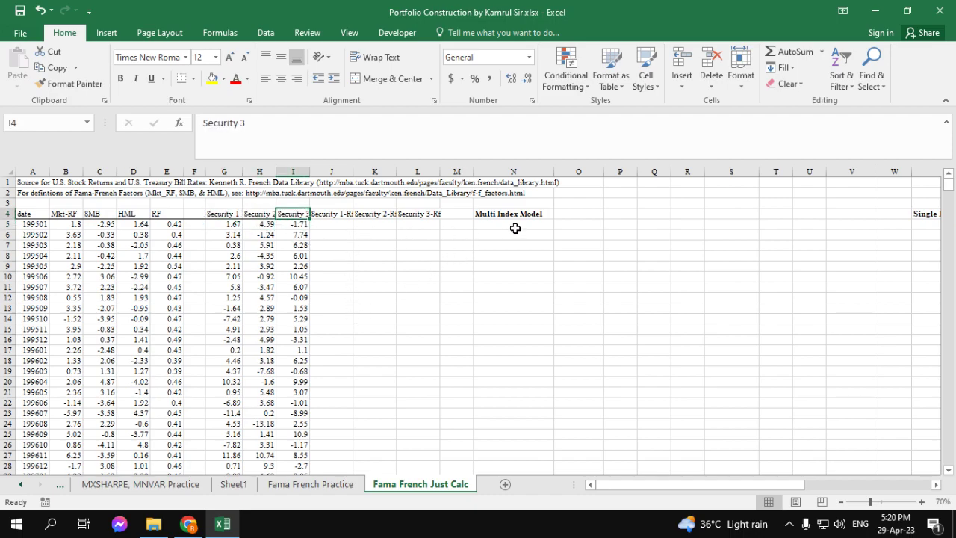
{"action": "left_click", "coordinate": [340, 224]}
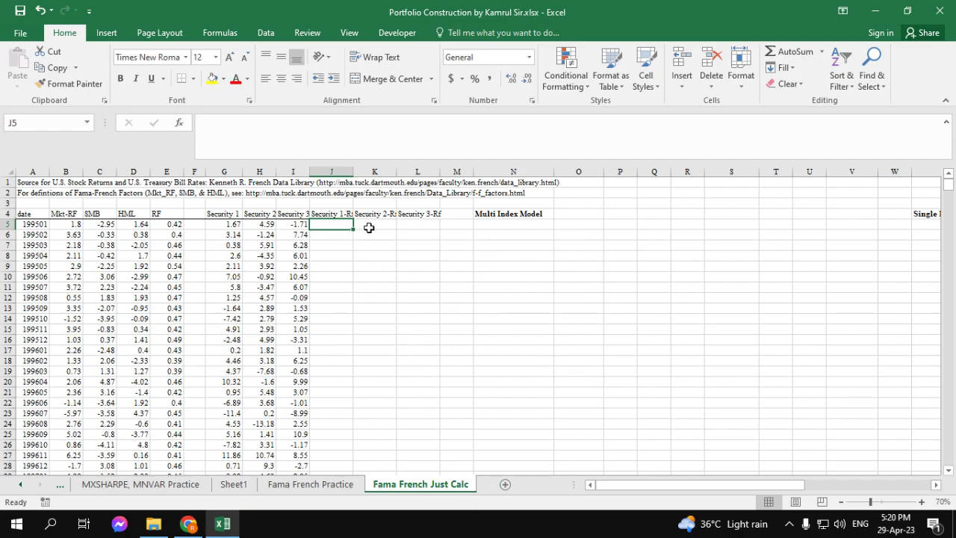
{"action": "type", "text": "="}
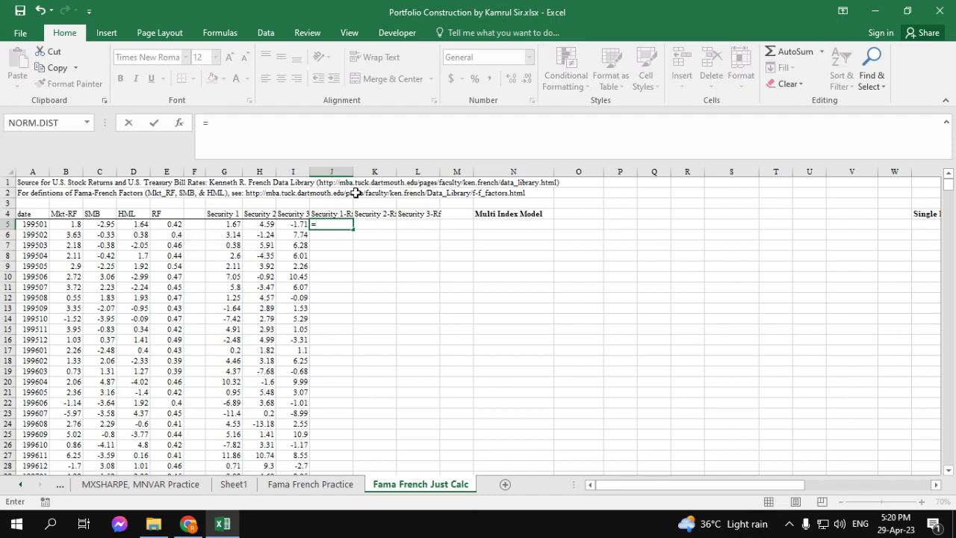
{"action": "key", "text": "Escape"}
- Autofit the widths of columns J, K and L to their Security-Rf headings
{"action": "left_click", "coordinate": [374, 308]}
{"action": "double_click", "coordinate": [352, 172]}
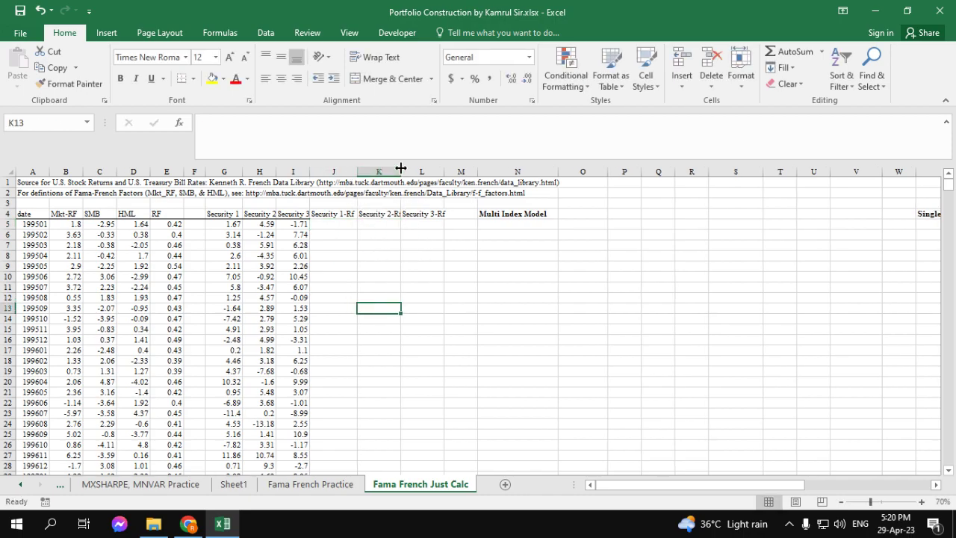
{"action": "double_click", "coordinate": [400, 171]}
{"action": "double_click", "coordinate": [452, 171]}
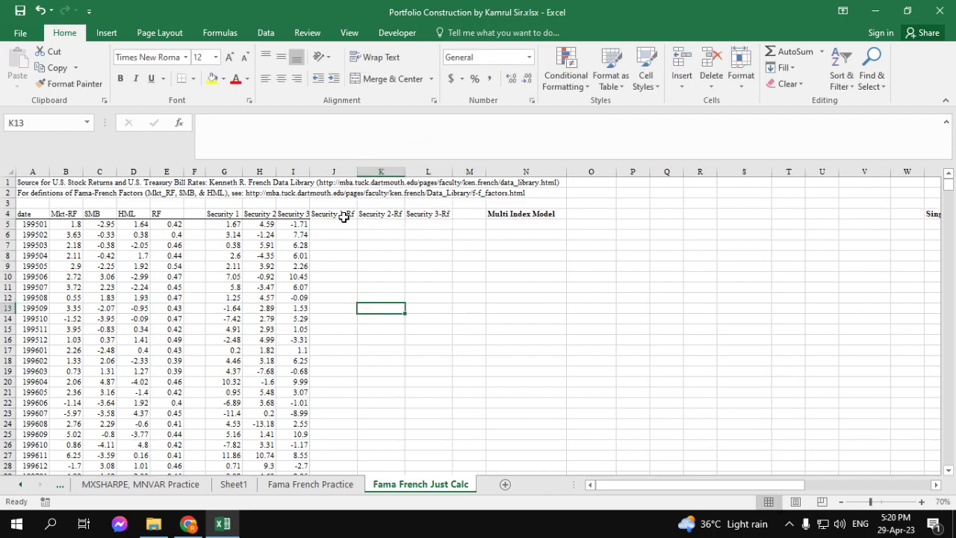
- Enter the formula =G5-E5 in cell J5 to compute Security 1's excess return
{"action": "left_click", "coordinate": [345, 215]}
{"action": "double_click", "coordinate": [337, 224]}
{"action": "type", "text": "="}
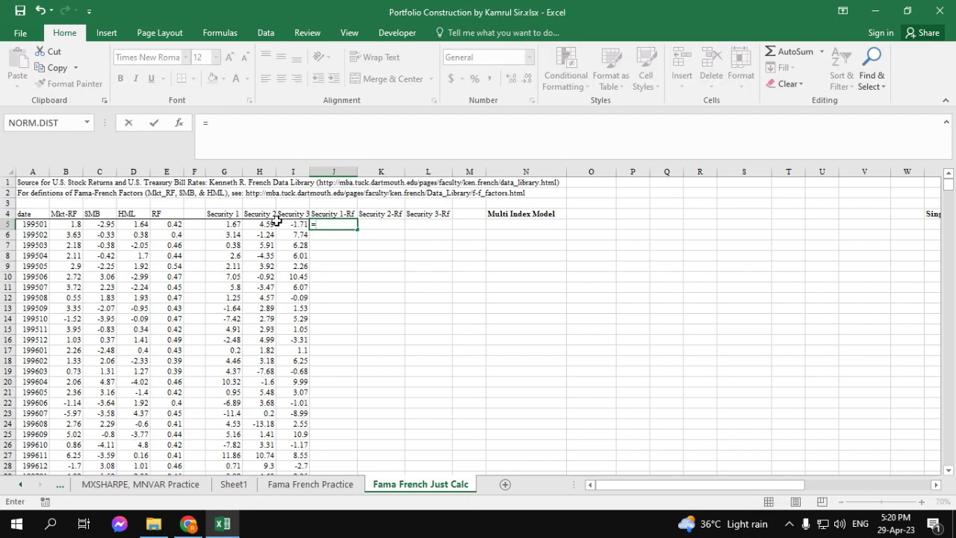
{"action": "left_click", "coordinate": [234, 224]}
{"action": "type", "text": "-"}
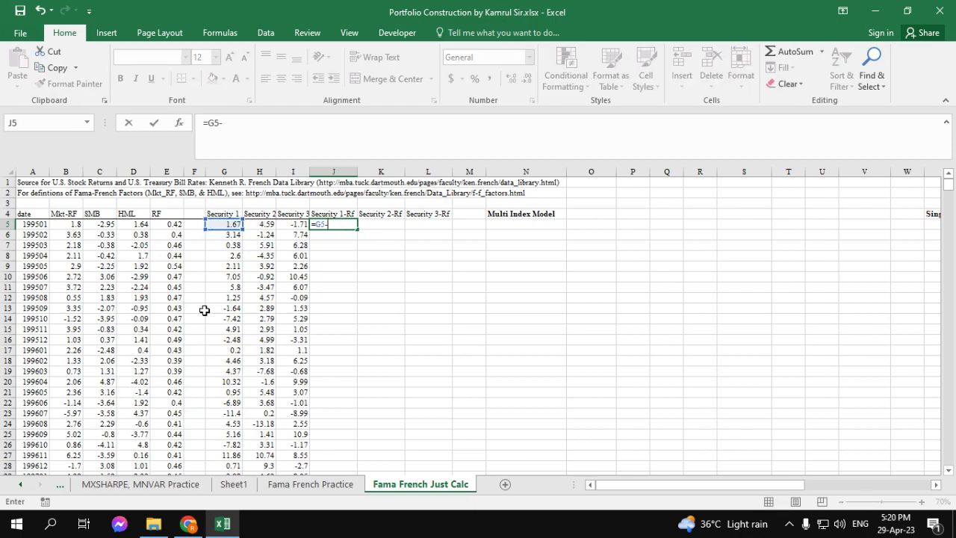
{"action": "left_click", "coordinate": [165, 225]}
{"action": "key", "text": "Return"}
- Check the references in J5's formula and fill it down the whole Security 1-Rf column
{"action": "left_click", "coordinate": [338, 224]}
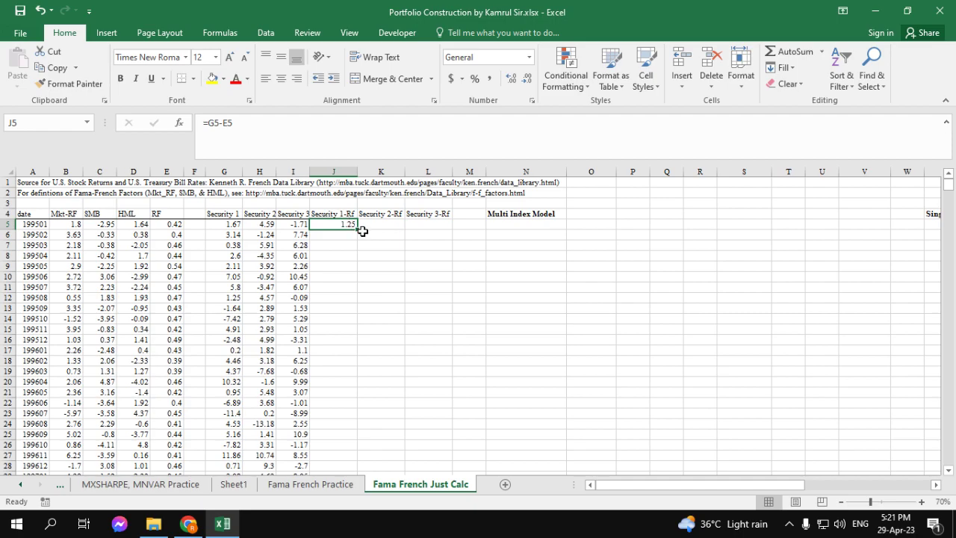
{"action": "double_click", "coordinate": [336, 224]}
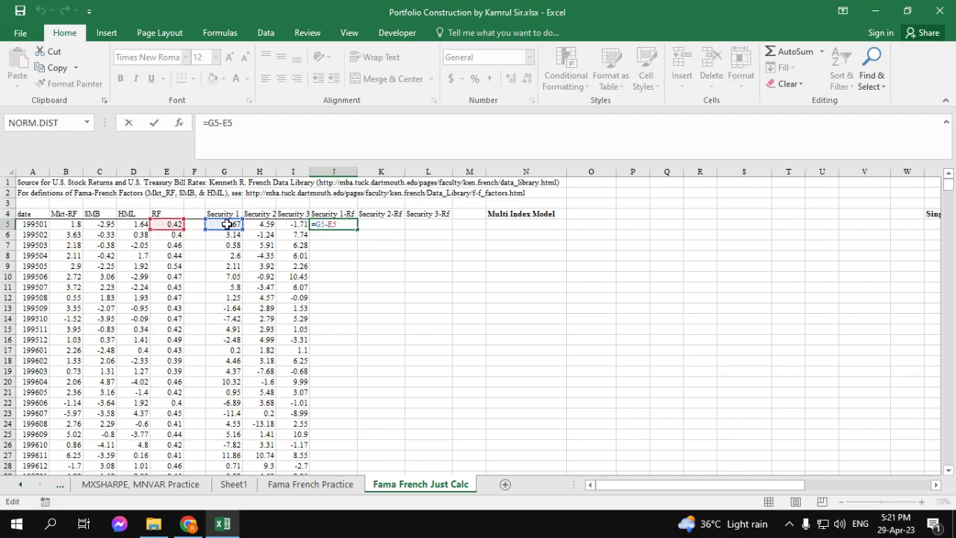
{"action": "key", "text": "Escape"}
{"action": "double_click", "coordinate": [357, 229]}
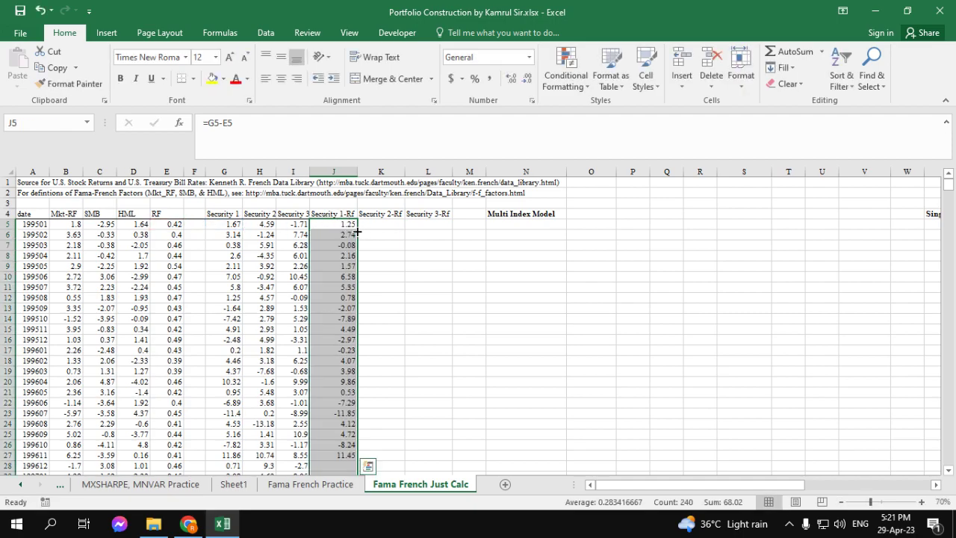
{"action": "scroll", "coordinate": [363, 250], "scroll_direction": "down", "scroll_amount": 10}
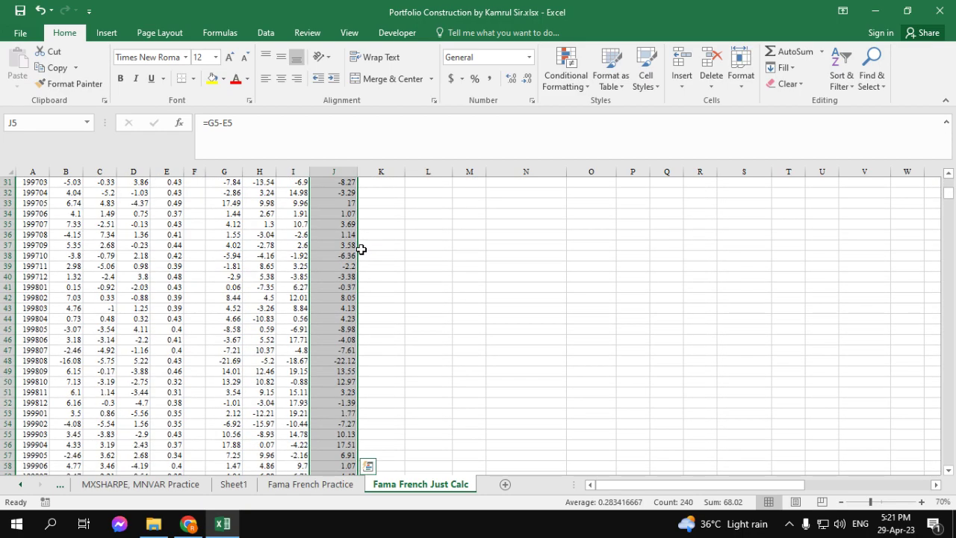
{"action": "scroll", "coordinate": [366, 254], "scroll_direction": "up", "scroll_amount": 10}
{"action": "scroll", "coordinate": [366, 253], "scroll_direction": "down", "scroll_amount": 3}
{"action": "scroll", "coordinate": [515, 252], "scroll_direction": "up", "scroll_amount": 3}
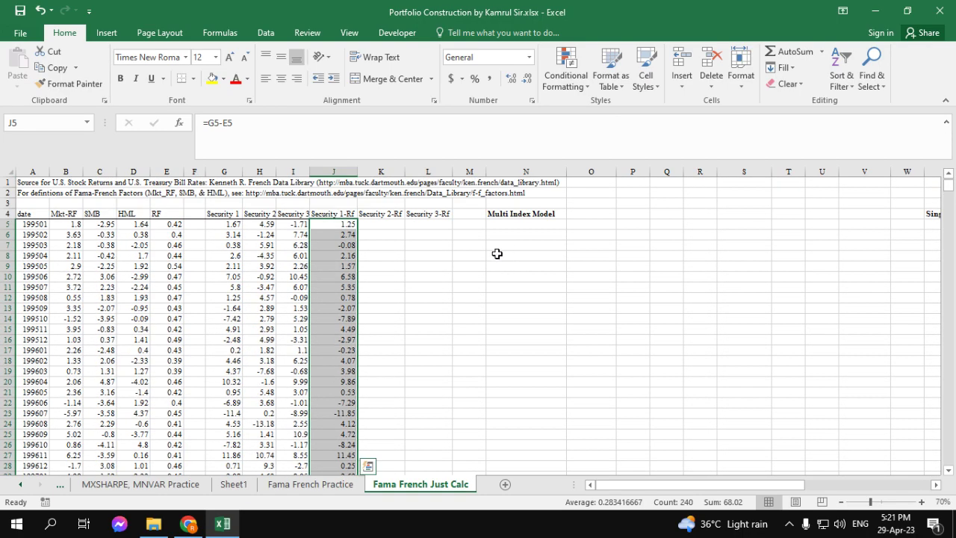
- Enter the formula =H5-$E5 in cell K5 and fill it down the whole Security 2-Rf column
{"action": "left_click", "coordinate": [385, 228]}
{"action": "type", "text": "="}
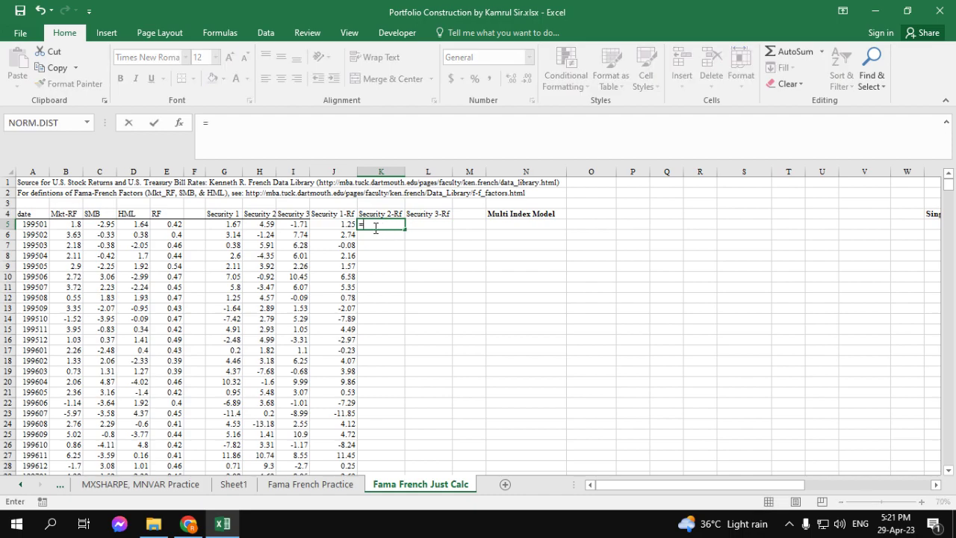
{"action": "left_click", "coordinate": [263, 225]}
{"action": "type", "text": "-"}
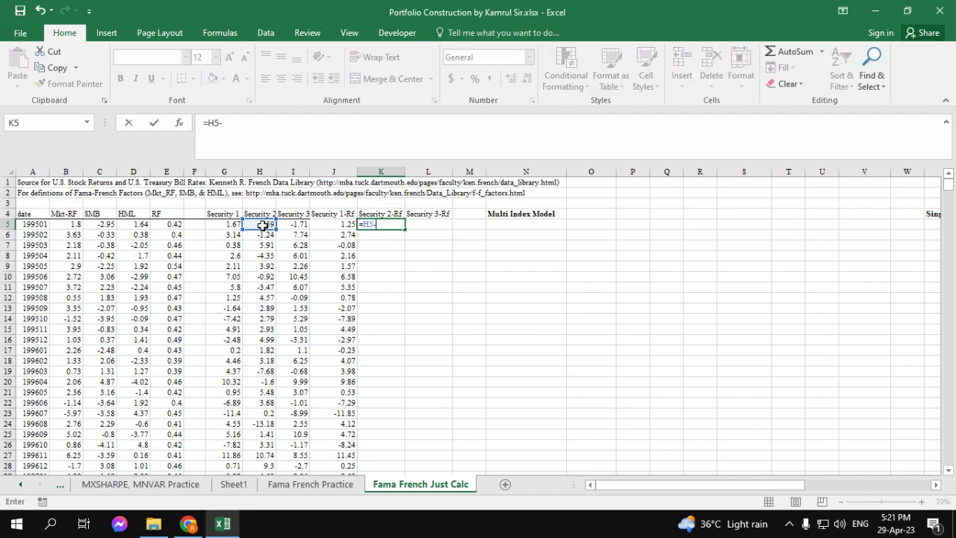
{"action": "left_click", "coordinate": [166, 223]}
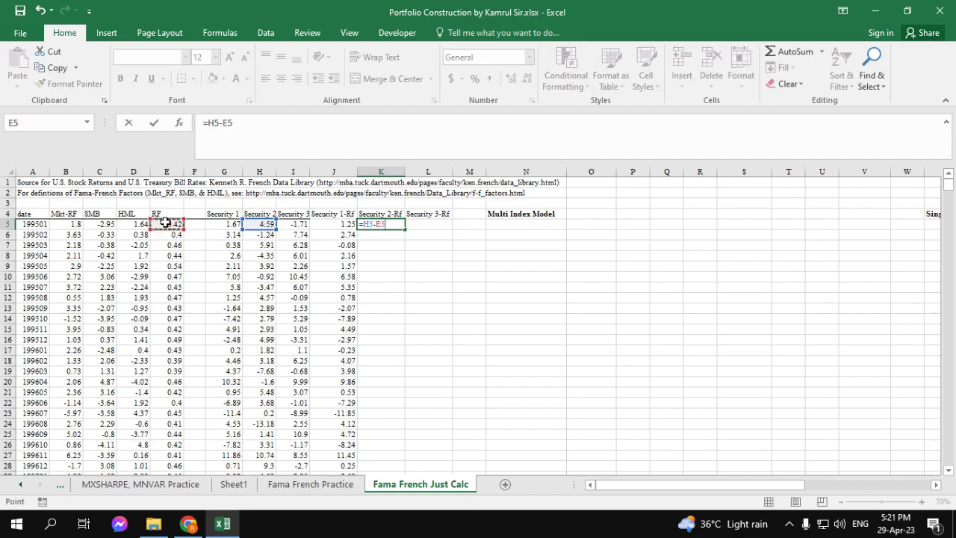
{"action": "key", "text": "F4"}
{"action": "key", "text": "F4"}
{"action": "key", "text": "F4"}
{"action": "key", "text": "Return"}
{"action": "left_click", "coordinate": [393, 223]}
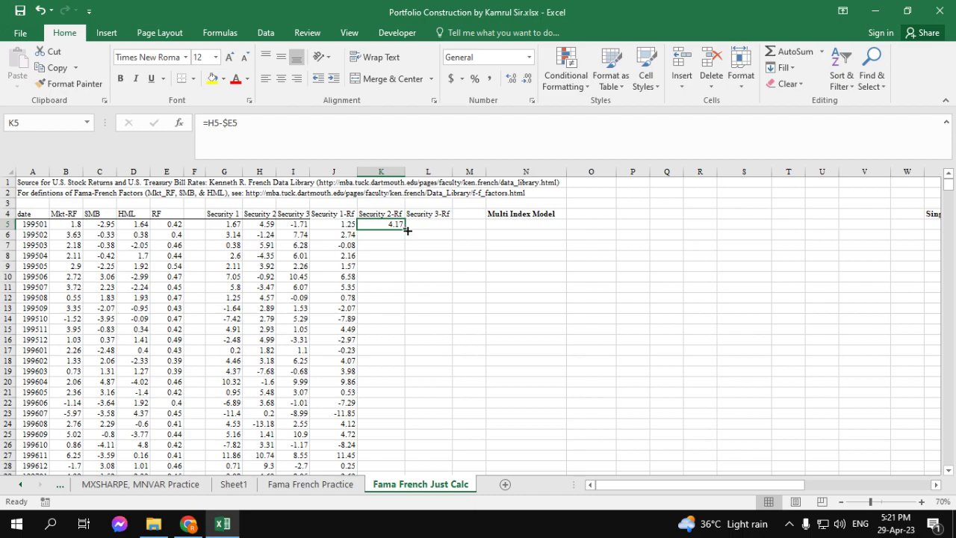
{"action": "double_click", "coordinate": [404, 228]}
- Copy K5's formula into L5, fill it down the Security 3-Rf column, and check the references in L9
{"action": "left_click", "coordinate": [402, 224]}
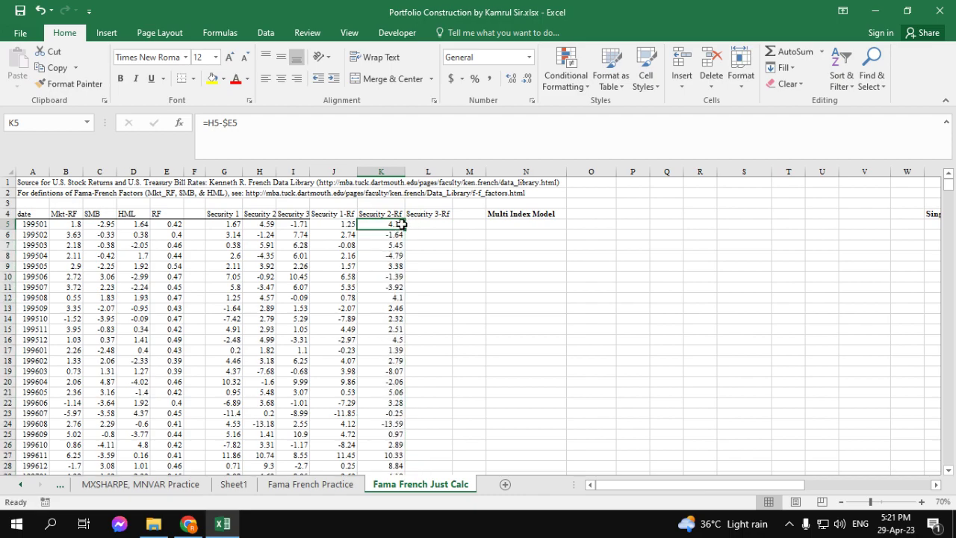
{"action": "left_click_drag", "start_coordinate": [405, 231], "coordinate": [433, 223]}
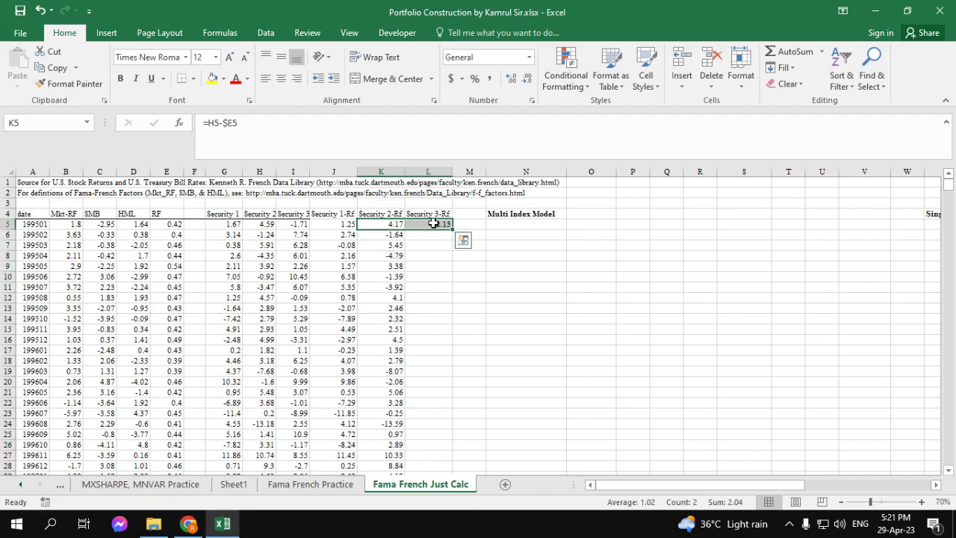
{"action": "double_click", "coordinate": [433, 223]}
{"action": "key", "text": "Escape"}
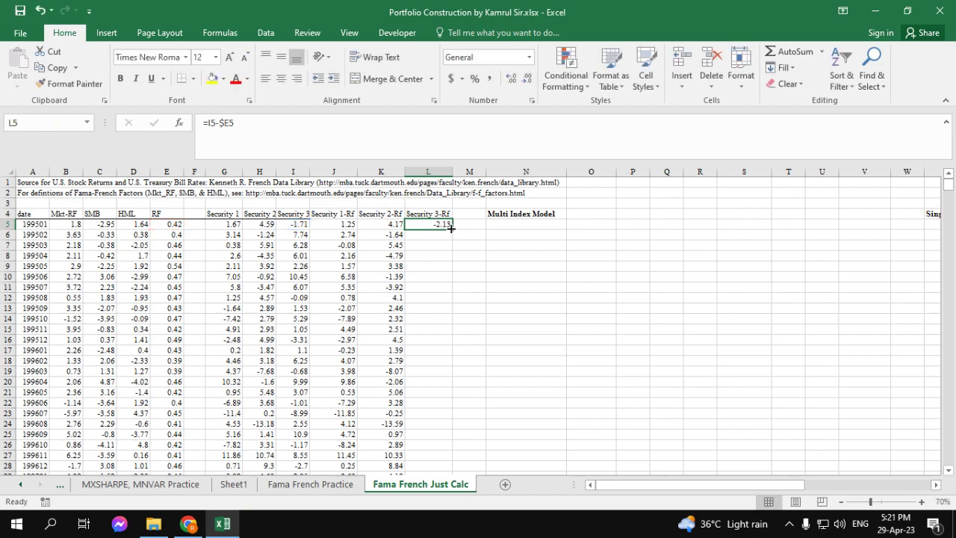
{"action": "double_click", "coordinate": [450, 229]}
{"action": "double_click", "coordinate": [438, 266]}
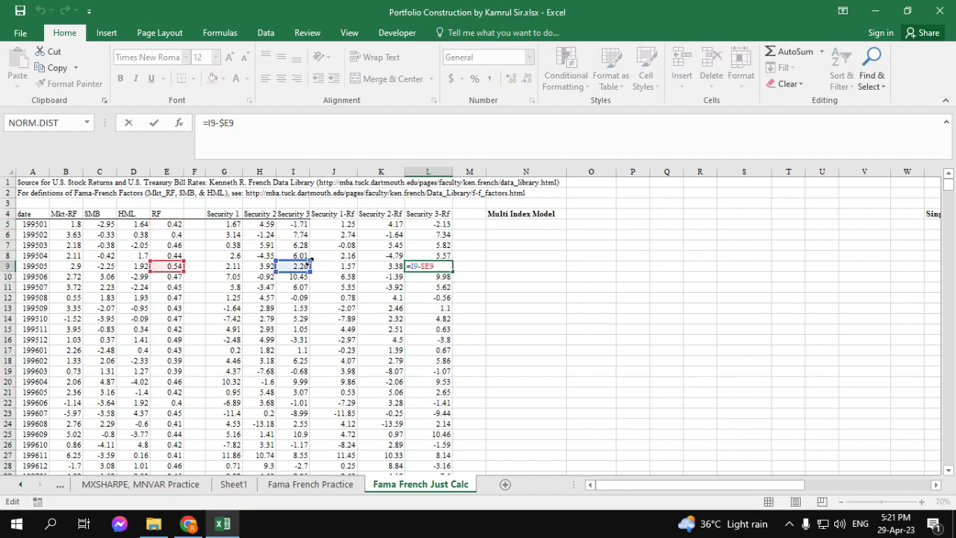
{"action": "key", "text": "Escape"}
{"action": "left_click", "coordinate": [493, 234]}
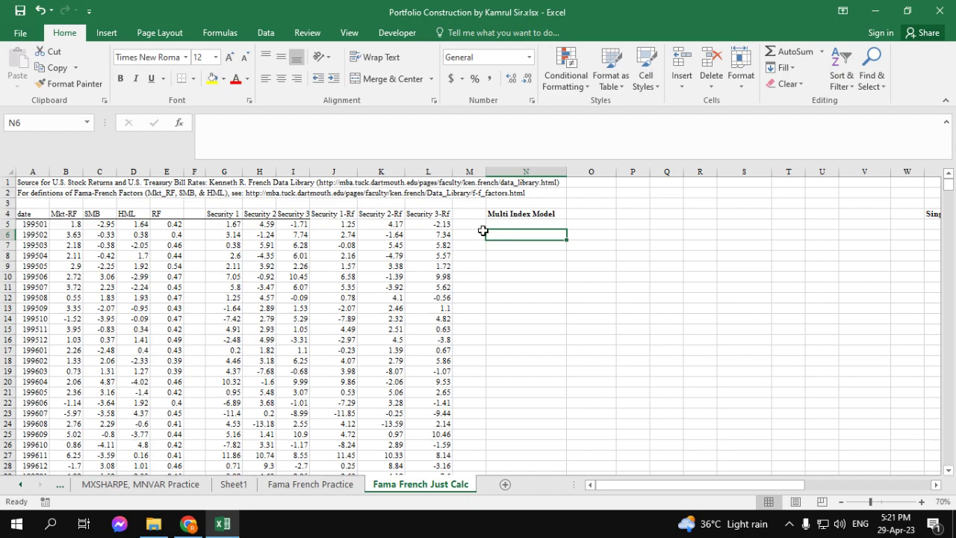
{"action": "left_click", "coordinate": [303, 216]}
{"action": "left_click", "coordinate": [342, 216]}
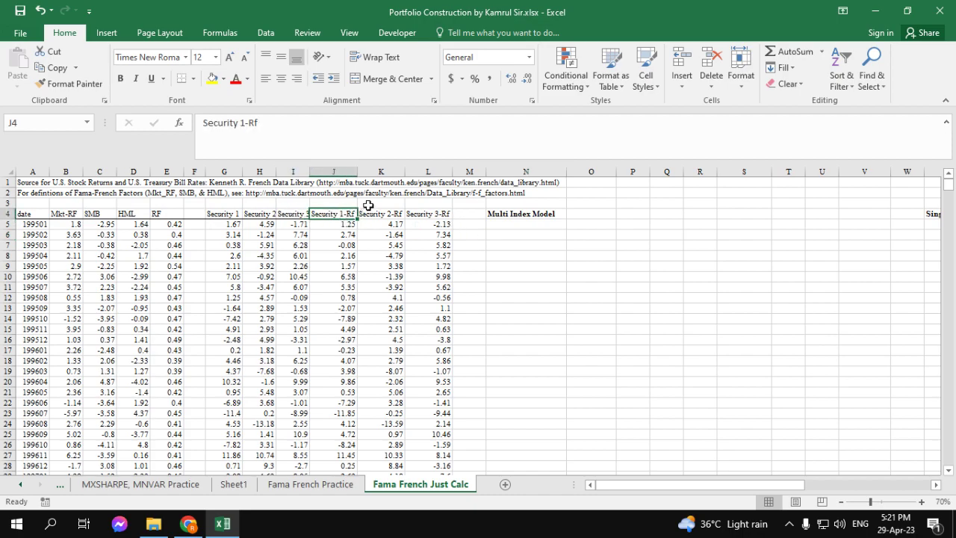
{"action": "left_click", "coordinate": [548, 228]}
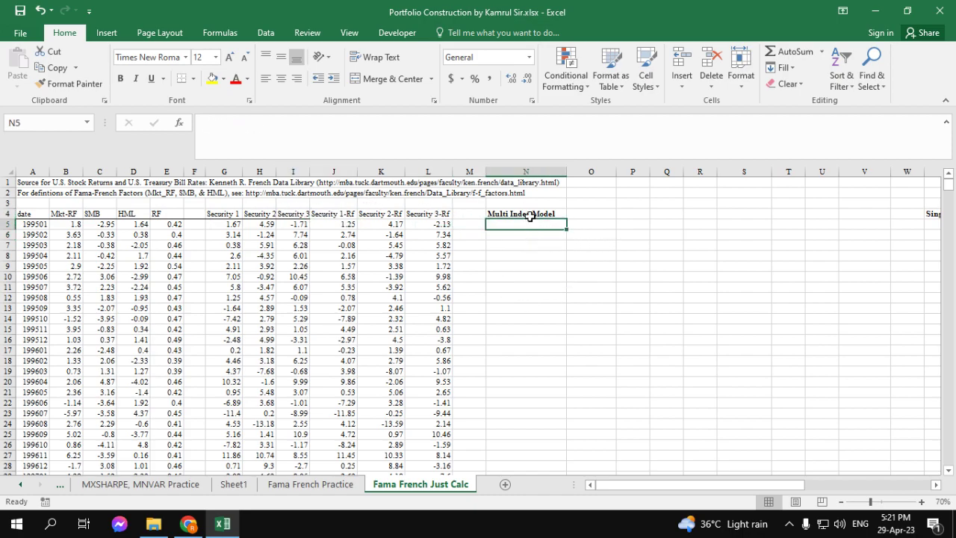
- Enter the label Sec 1-Rf in cell N6 under the Multi Index Model heading
{"action": "left_click", "coordinate": [520, 235]}
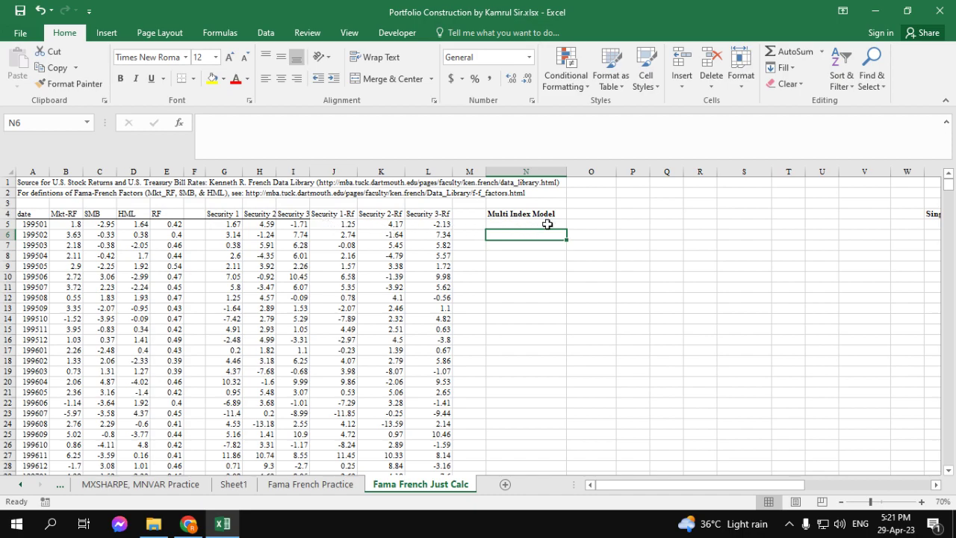
{"action": "left_click", "coordinate": [265, 32]}
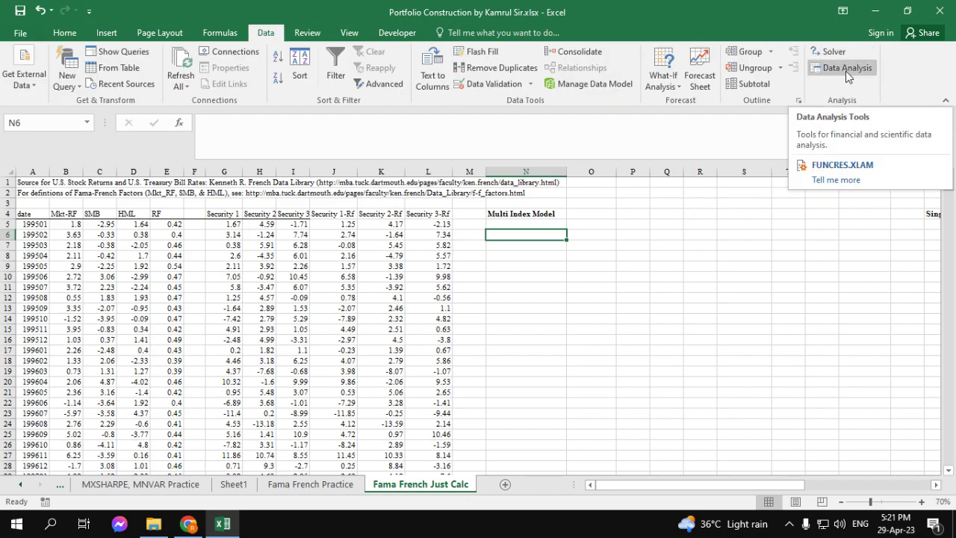
{"action": "type", "text": "Sec 1"}
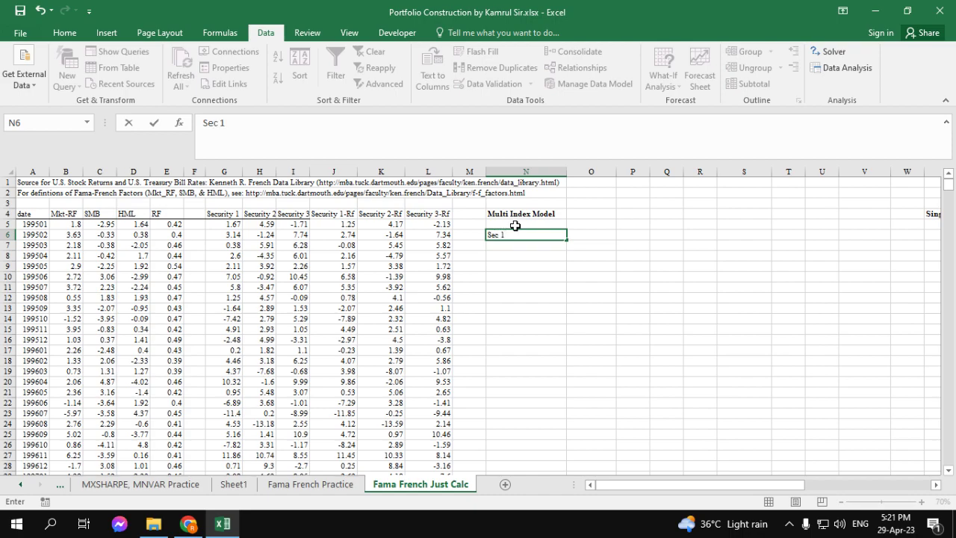
{"action": "type", "text": "-Rf"}
{"action": "key", "text": "Return"}
{"action": "key", "text": "Return"}
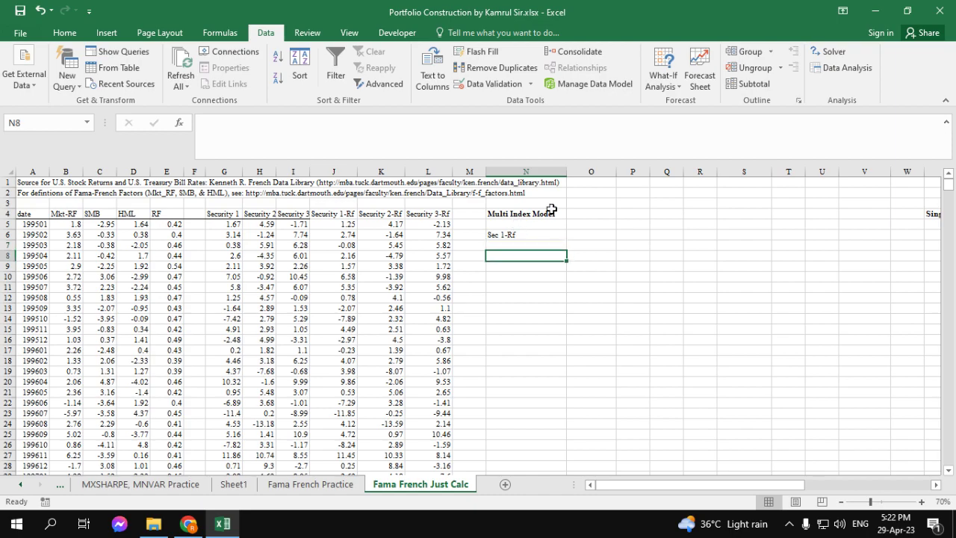
- Start a Regression from the data analysis tools and set its Input Y Range to the Security 1-Rf column, $J$4:$J$244
{"action": "left_click", "coordinate": [842, 67]}
{"action": "left_click", "coordinate": [595, 174]}
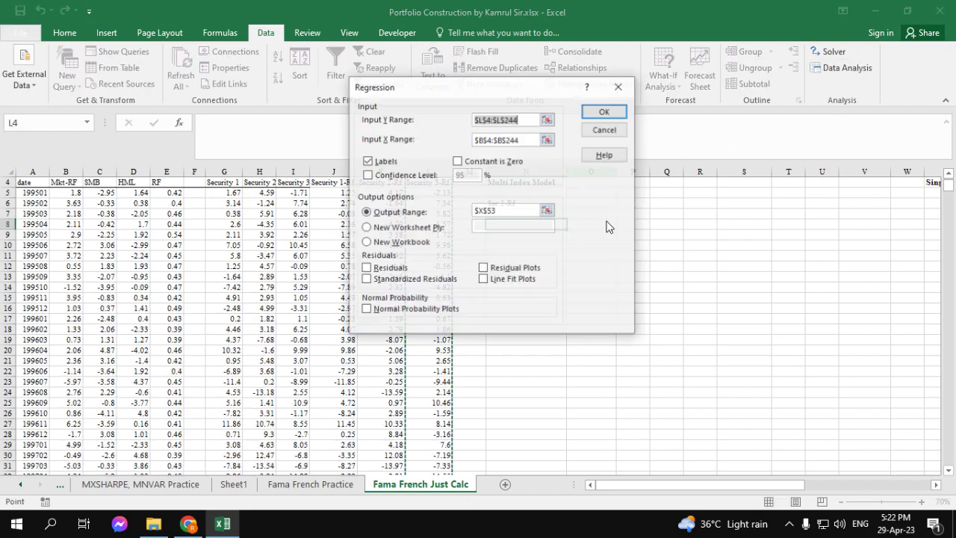
{"action": "left_click_drag", "start_coordinate": [531, 103], "coordinate": [655, 92]}
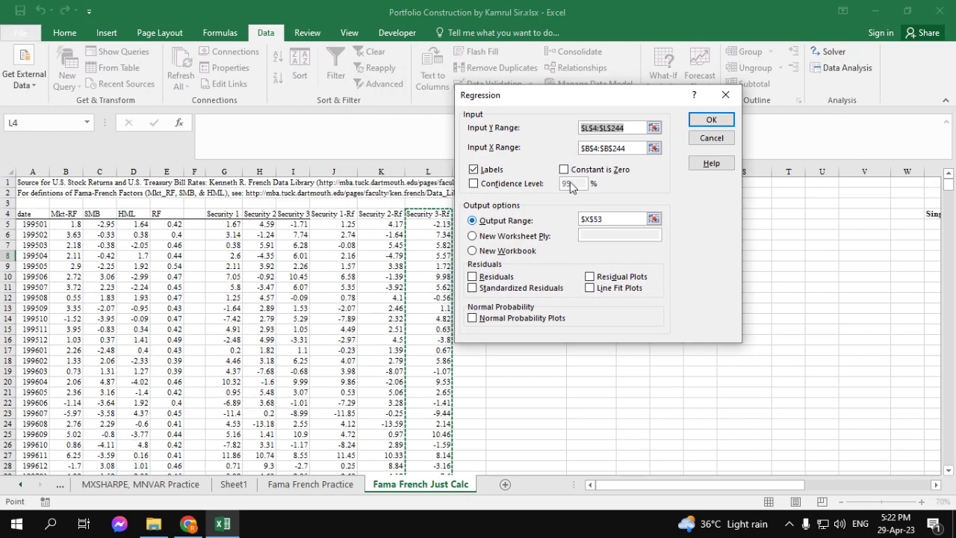
{"action": "left_click", "coordinate": [655, 127]}
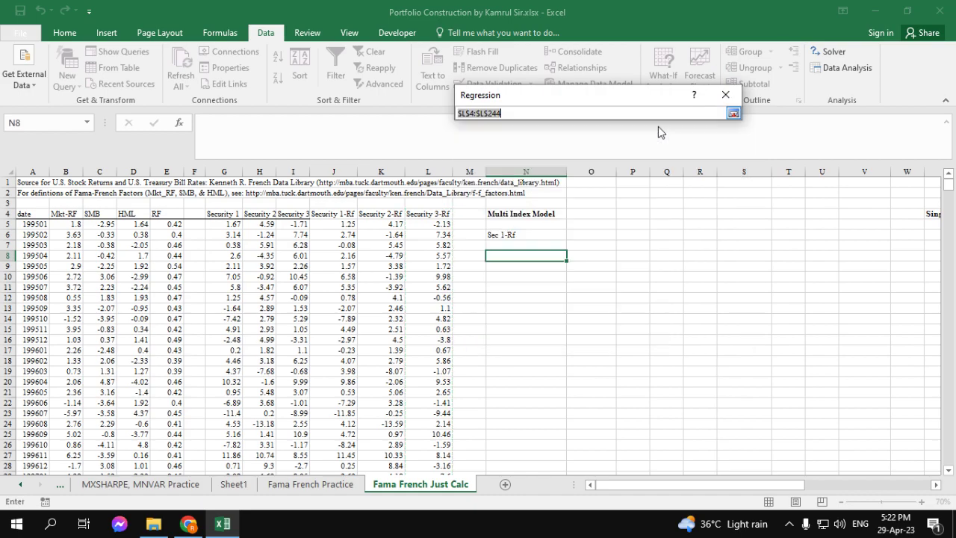
{"action": "left_click", "coordinate": [336, 214]}
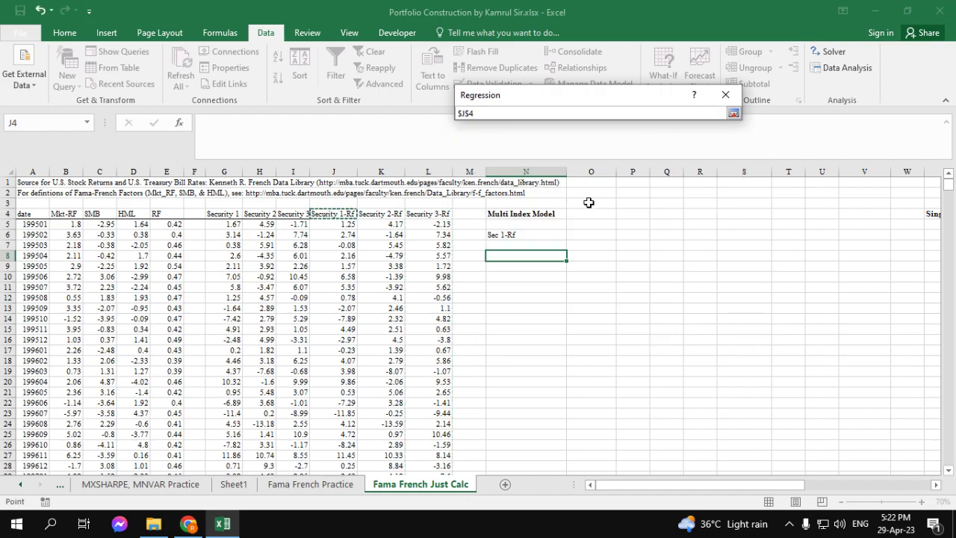
{"action": "key", "text": "ctrl+shift+Down"}
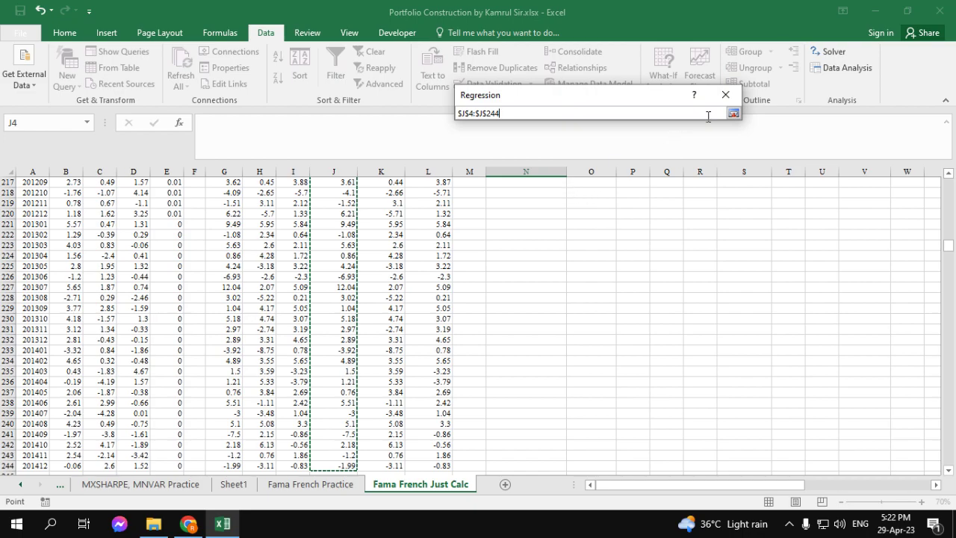
{"action": "left_click", "coordinate": [734, 112]}
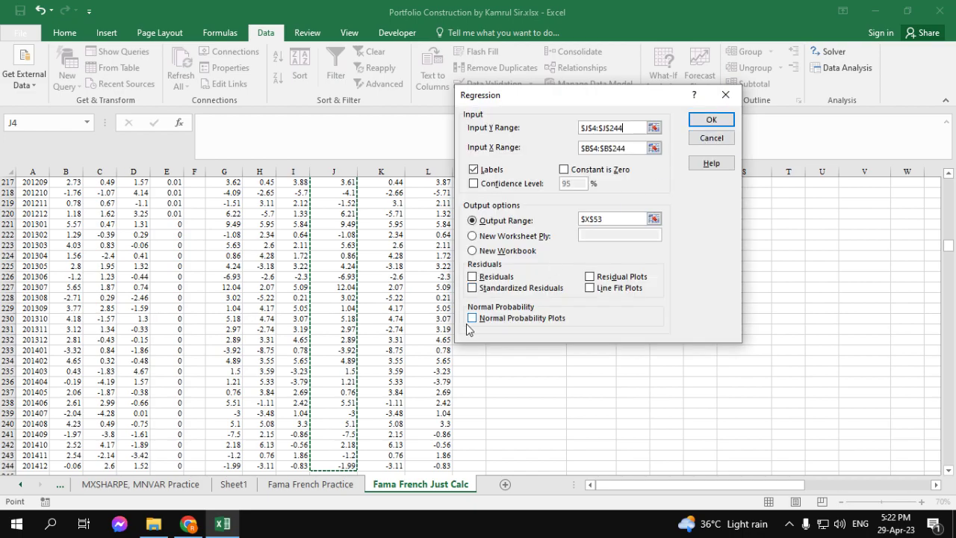
- Clear the Input X Range of the regression
{"action": "left_click", "coordinate": [654, 148]}
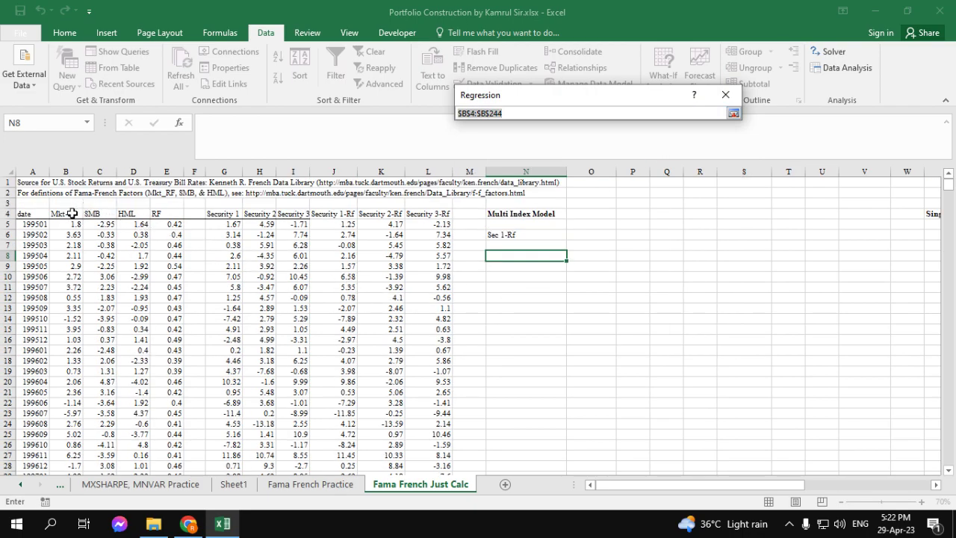
{"action": "left_click", "coordinate": [68, 215]}
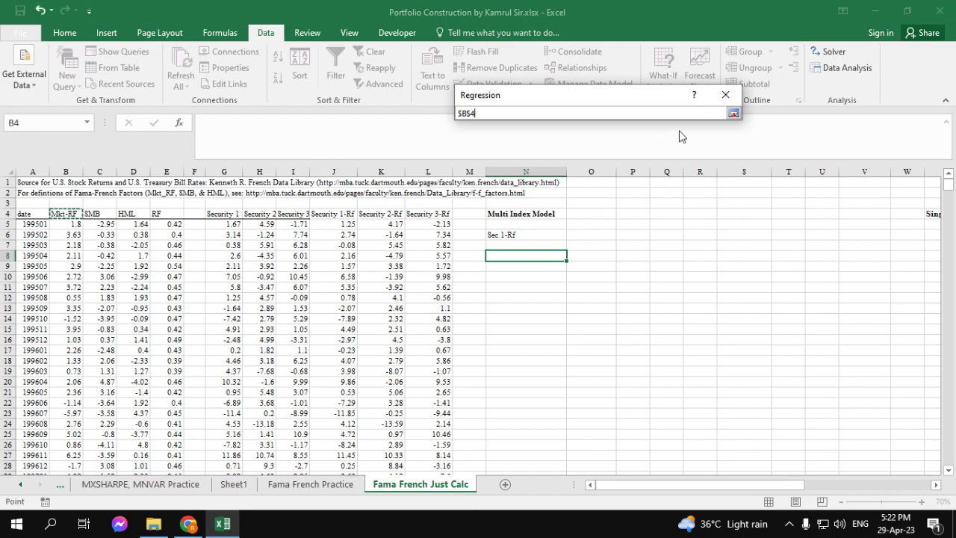
{"action": "left_click", "coordinate": [698, 112]}
{"action": "key", "text": "BackSpace"}
{"action": "key", "text": "BackSpace"}
{"action": "key", "text": "BackSpace"}
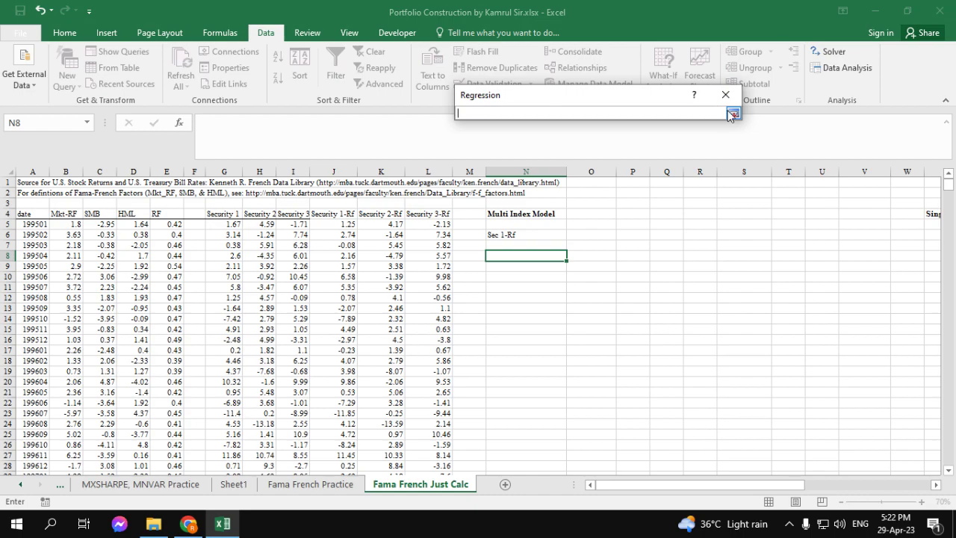
{"action": "left_click", "coordinate": [732, 114]}
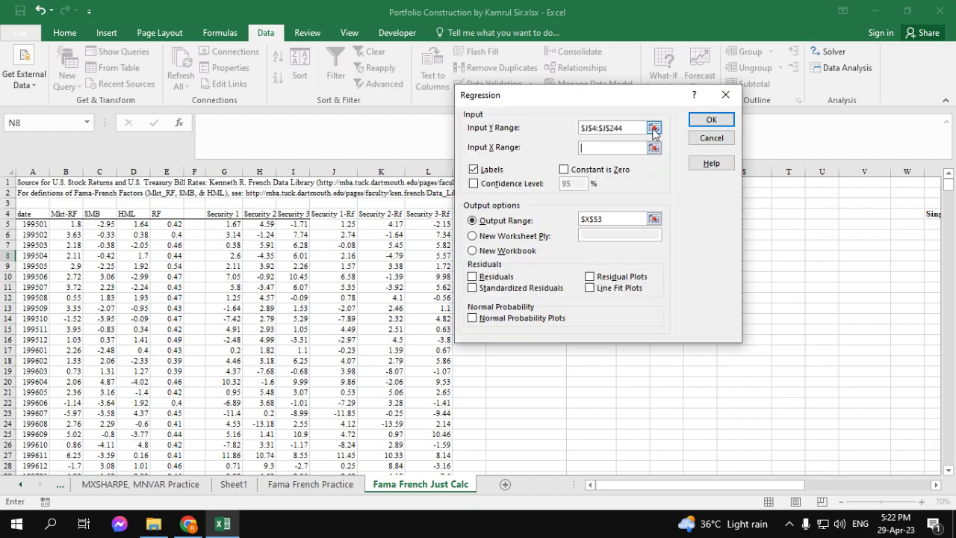
- Switch to the Jamboard in Chrome, go back to the Fama French model frame, and underline Ri - Rf in the equation
{"action": "left_click", "coordinate": [654, 128]}
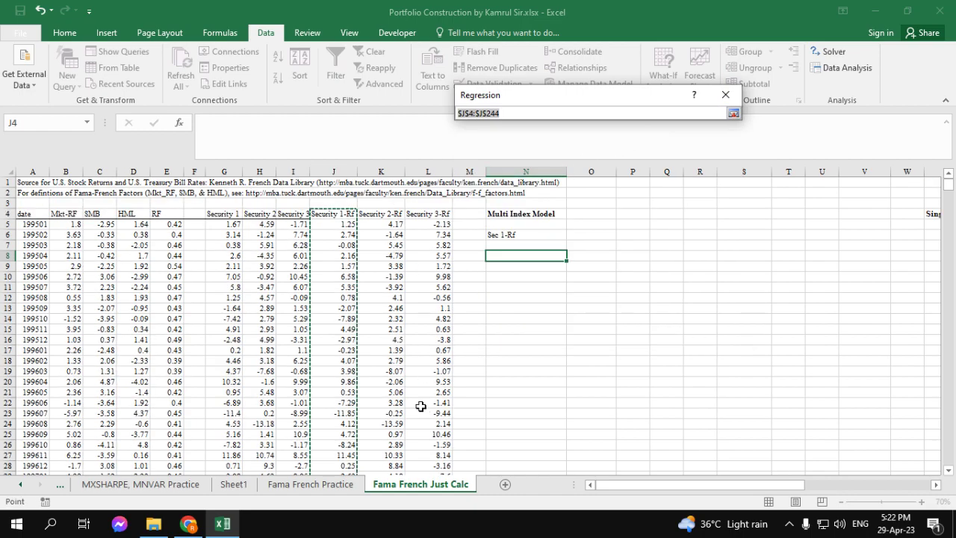
{"action": "left_click", "coordinate": [188, 524]}
{"action": "left_click", "coordinate": [668, 107]}
{"action": "left_click", "coordinate": [669, 106]}
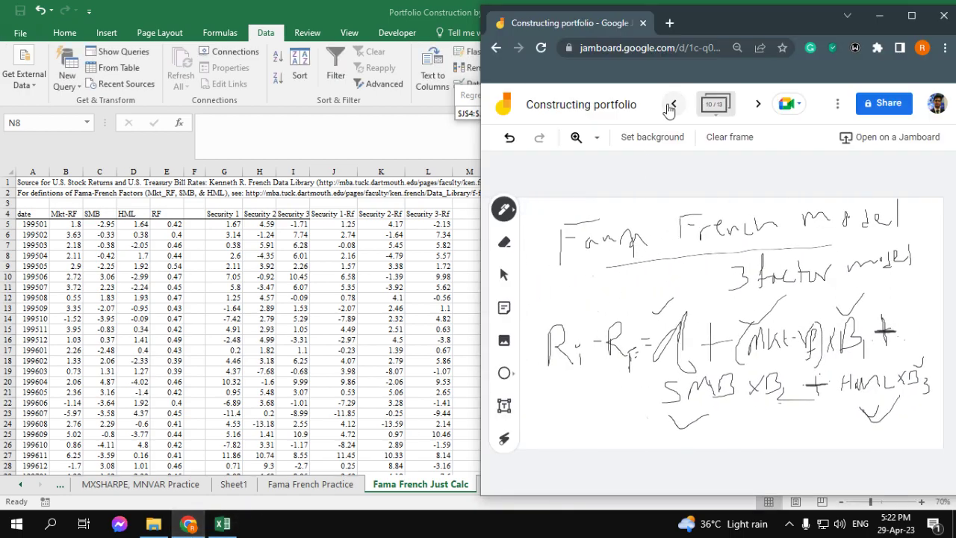
{"action": "mouse_move", "coordinate": [543, 373]}
{"action": "left_mouse_down"}
{"action": "mouse_move", "coordinate": [564, 388]}
{"action": "mouse_move", "coordinate": [641, 379]}
{"action": "mouse_move", "coordinate": [586, 389]}
{"action": "mouse_move", "coordinate": [539, 378]}
{"action": "left_mouse_up"}
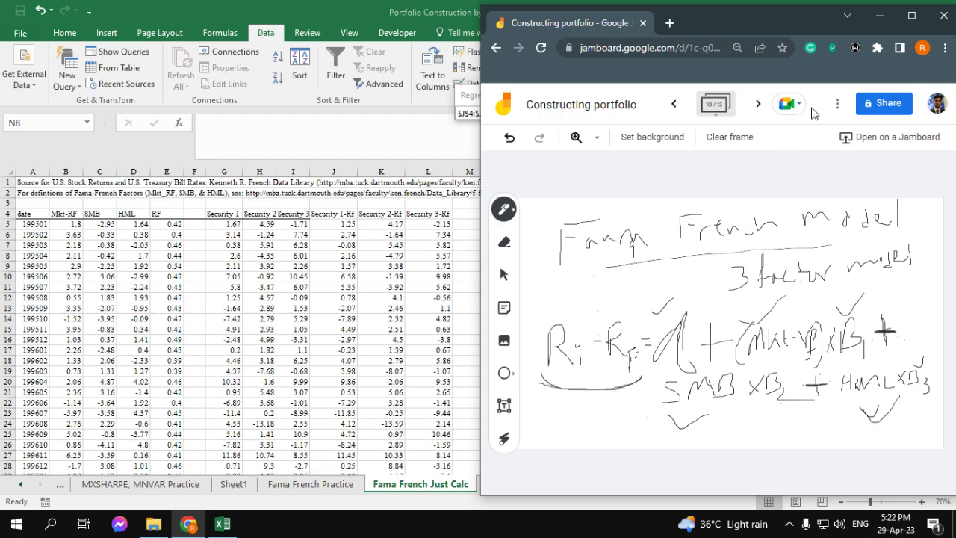
- Return to Excel and check the regression's Y range selection on the Security 1-Rf column
{"action": "left_click", "coordinate": [881, 15]}
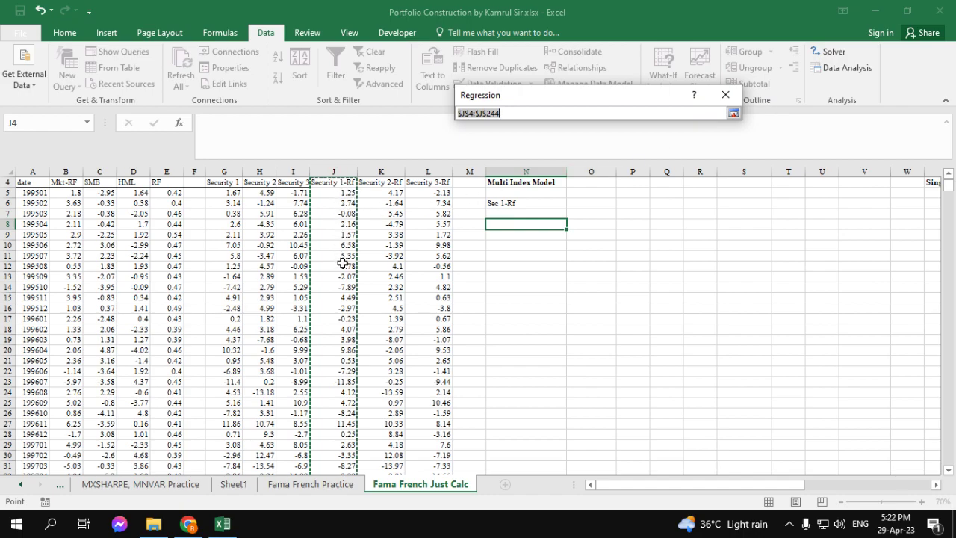
{"action": "scroll", "coordinate": [361, 354], "scroll_direction": "down", "scroll_amount": 4}
{"action": "scroll", "coordinate": [367, 341], "scroll_direction": "up", "scroll_amount": 5}
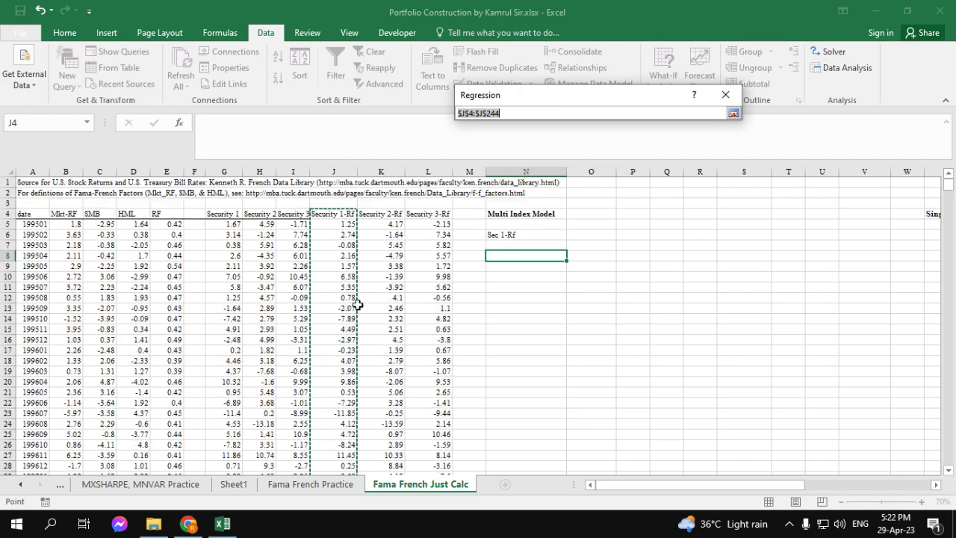
{"action": "left_click", "coordinate": [732, 113]}
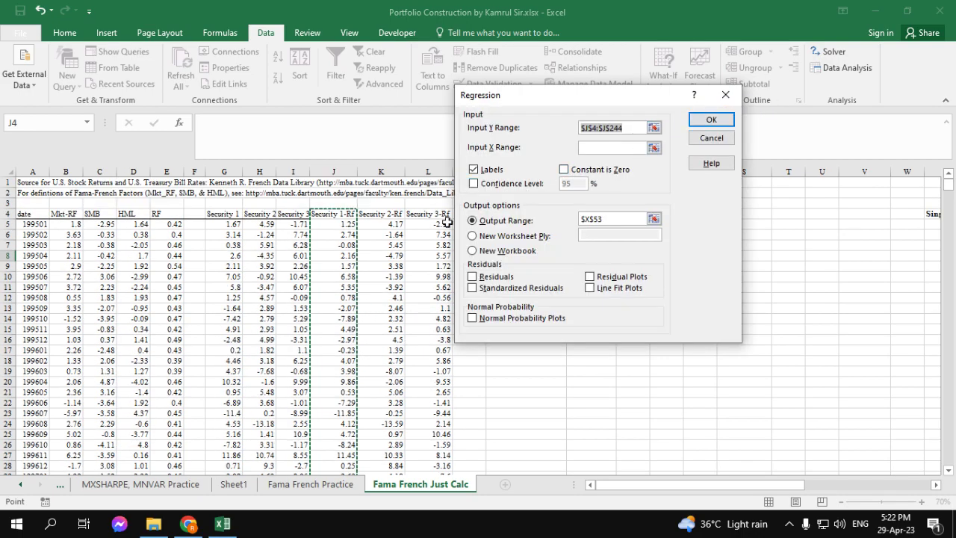
{"action": "scroll", "coordinate": [338, 434], "scroll_direction": "down", "scroll_amount": 1}
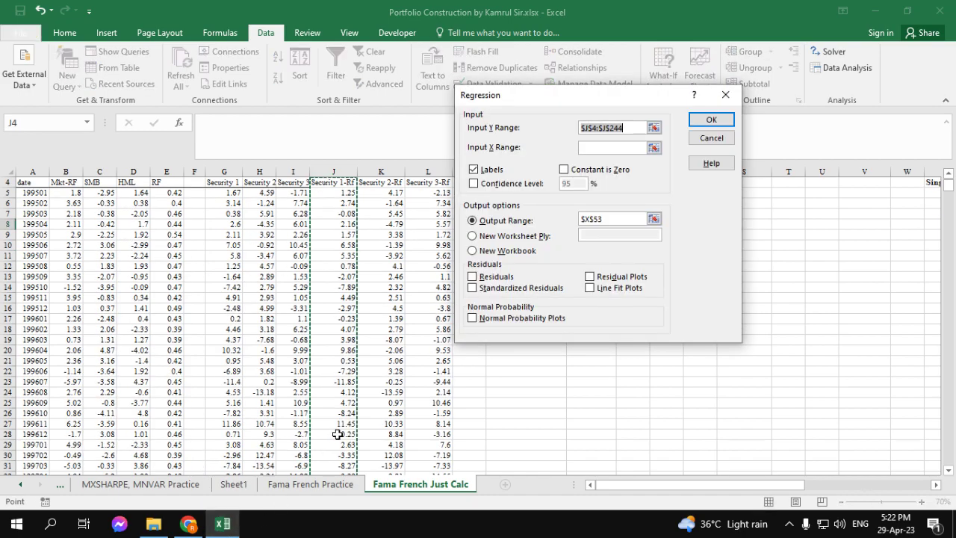
- Underline the factors Mkt-Rf, SMB and HML in the Jamboard equation and return to the Regression settings in Excel
{"action": "left_click", "coordinate": [188, 524]}
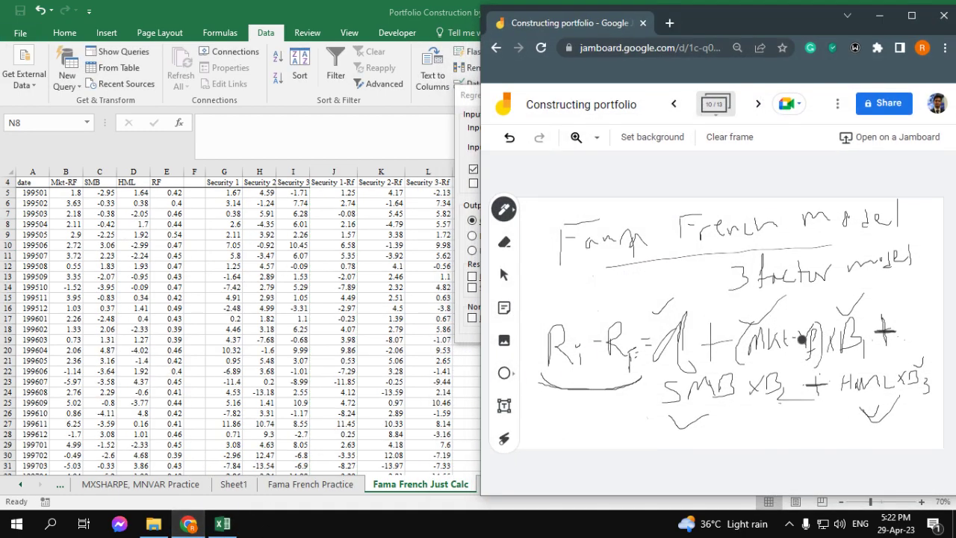
{"action": "left_click_drag", "start_coordinate": [664, 408], "coordinate": [726, 411]}
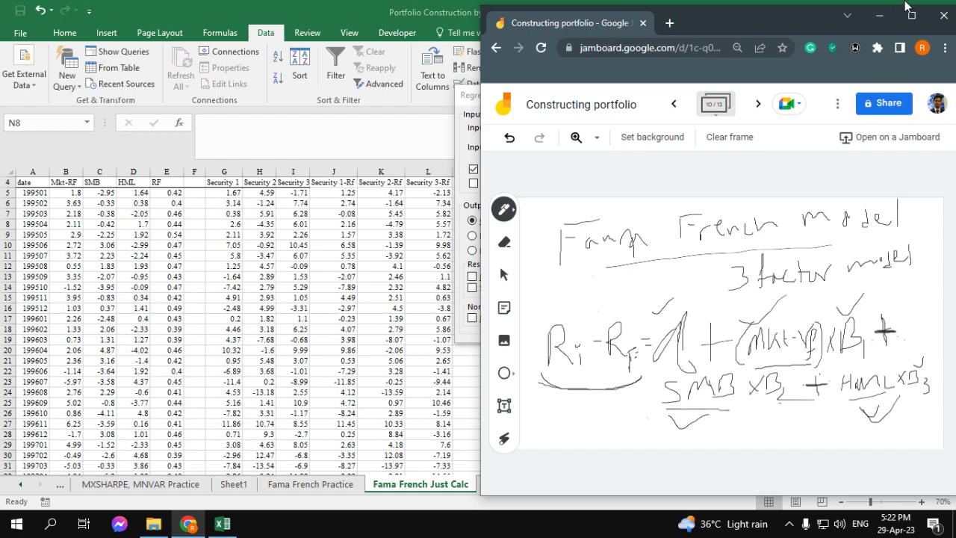
{"action": "left_click", "coordinate": [858, 18]}
{"action": "scroll", "coordinate": [139, 218], "scroll_direction": "up", "scroll_amount": 1}
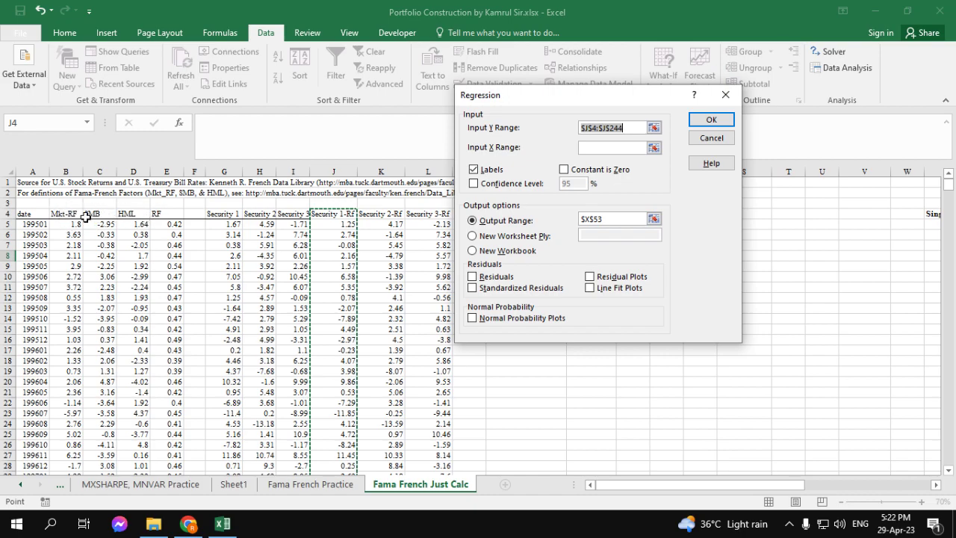
- Set the regression's Input X Range to the Mkt-RF, SMB and HML columns, $B$4:$D$244
{"action": "left_click", "coordinate": [654, 149]}
{"action": "left_click", "coordinate": [69, 215]}
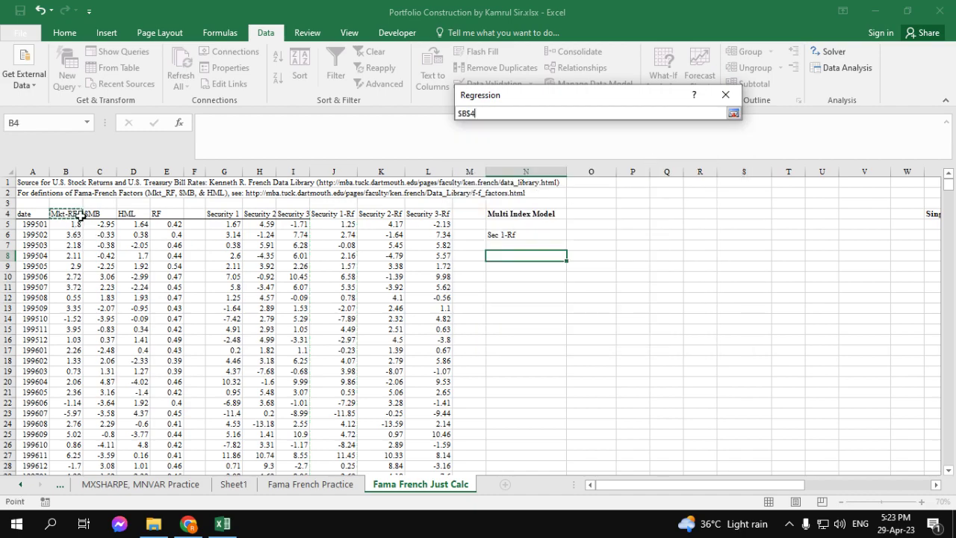
{"action": "key", "text": "shift+Right"}
{"action": "key", "text": "shift+Right"}
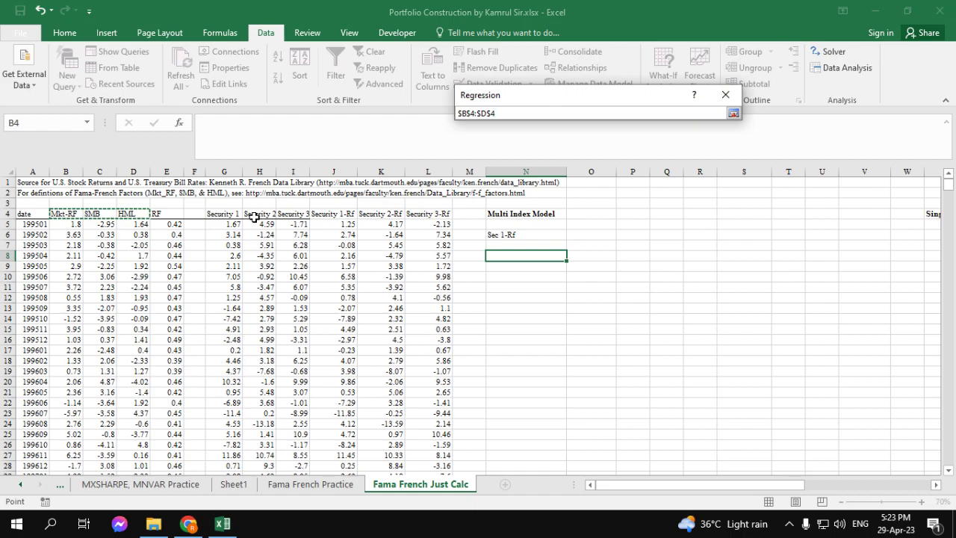
{"action": "key", "text": "ctrl+shift+Down"}
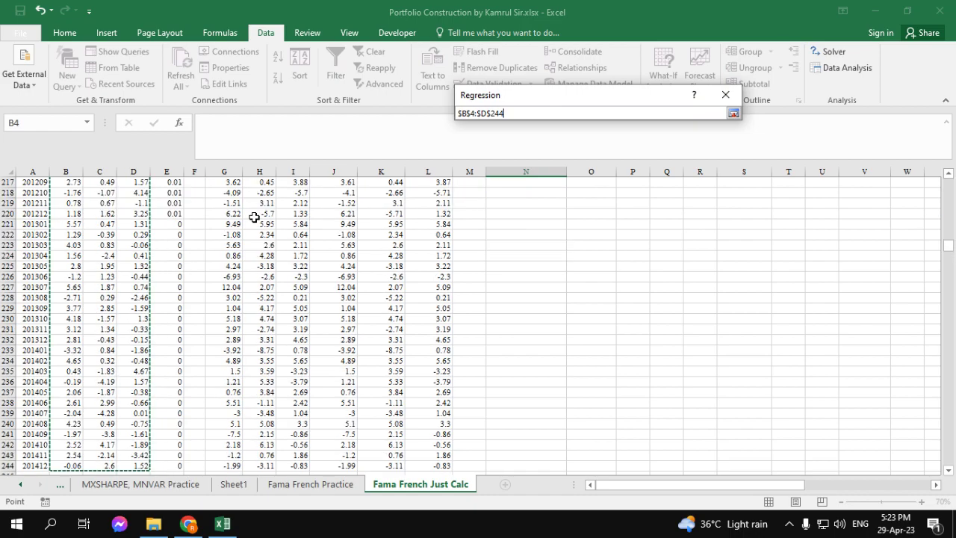
{"action": "left_click", "coordinate": [734, 113]}
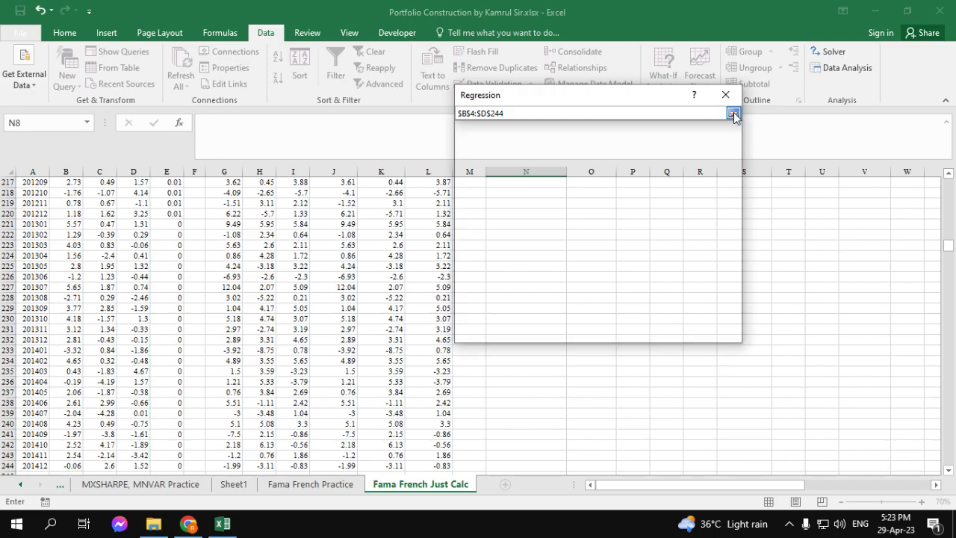
- Set the regression's Output Range to cell $N$8 under the Multi Index Model heading
{"action": "scroll", "coordinate": [632, 369], "scroll_direction": "up", "scroll_amount": 4}
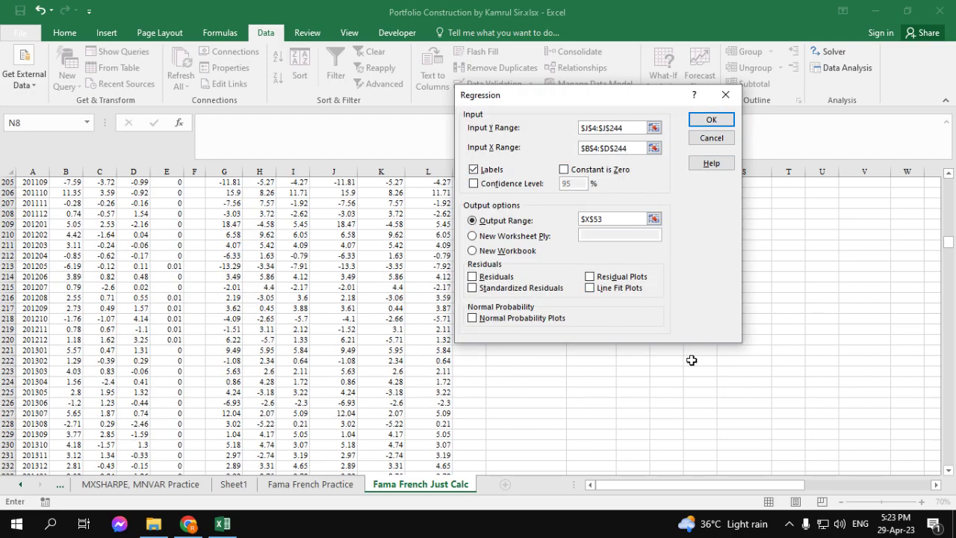
{"action": "left_click_drag", "start_coordinate": [947, 241], "coordinate": [947, 179]}
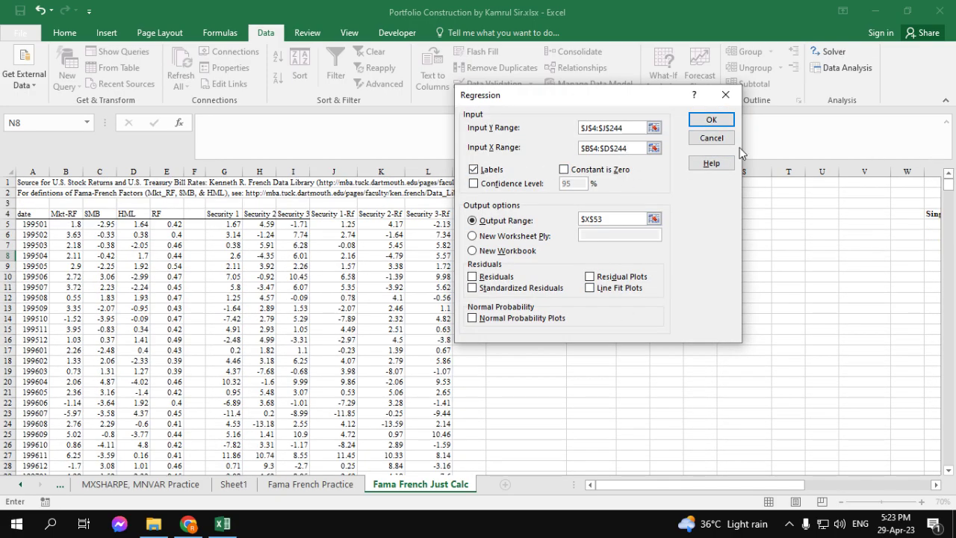
{"action": "left_click_drag", "start_coordinate": [633, 100], "coordinate": [291, 80]}
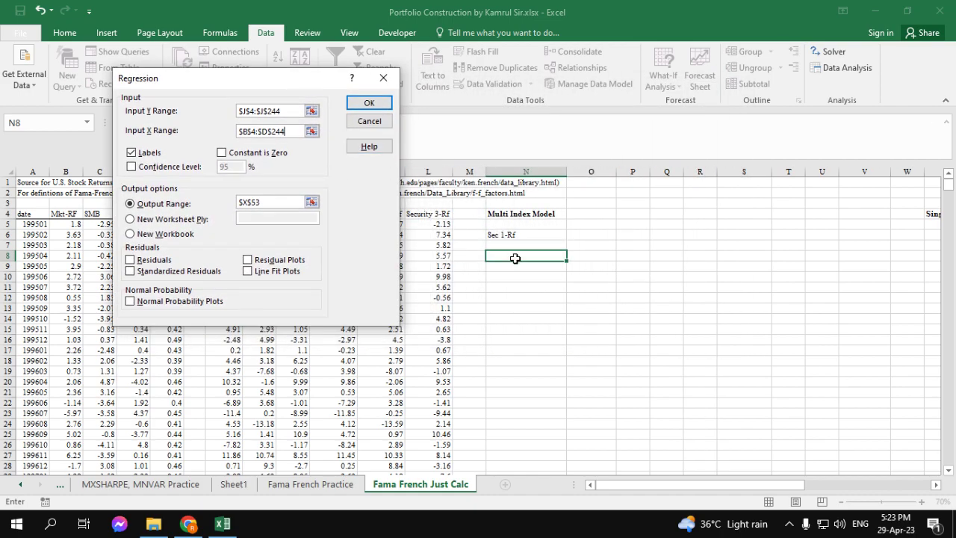
{"action": "left_click", "coordinate": [311, 202]}
{"action": "scroll", "coordinate": [523, 247], "scroll_direction": "up", "scroll_amount": 4}
{"action": "scroll", "coordinate": [543, 268], "scroll_direction": "up", "scroll_amount": 4}
{"action": "left_click", "coordinate": [468, 255]}
{"action": "left_click", "coordinate": [392, 97]}
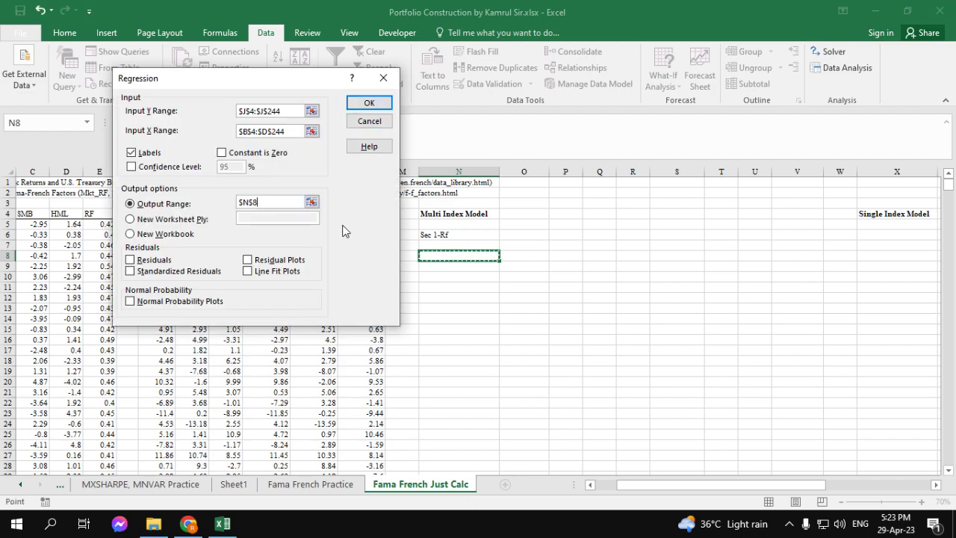
- Check the ranges against the data columns and run the three-factor regression for Security 1-Rf
{"action": "left_click_drag", "start_coordinate": [245, 80], "coordinate": [614, 88]}
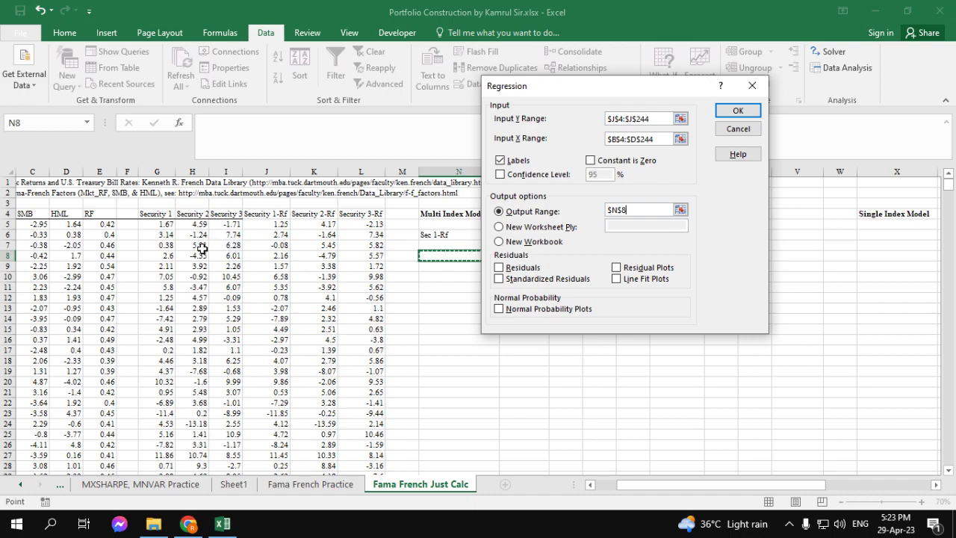
{"action": "left_click_drag", "start_coordinate": [672, 484], "coordinate": [643, 482]}
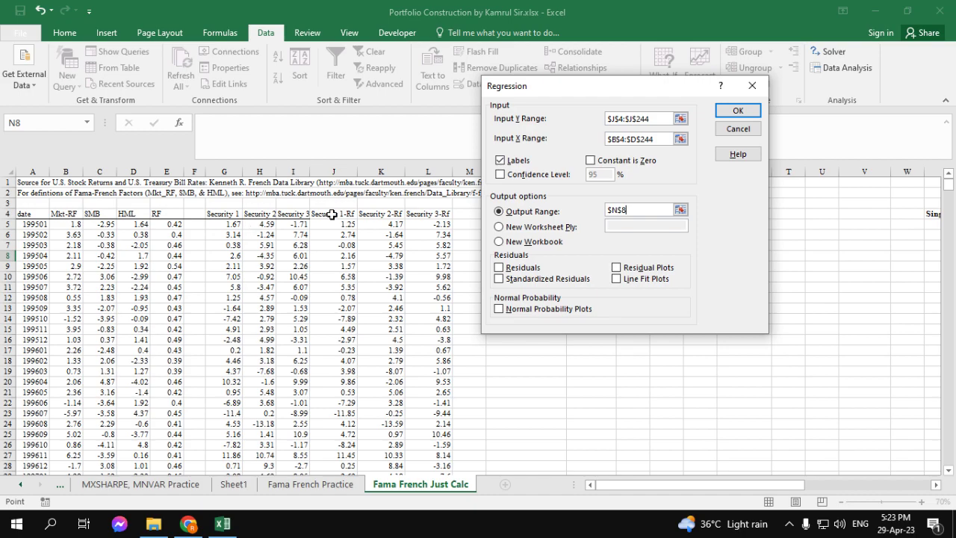
{"action": "left_click_drag", "start_coordinate": [593, 90], "coordinate": [222, 101]}
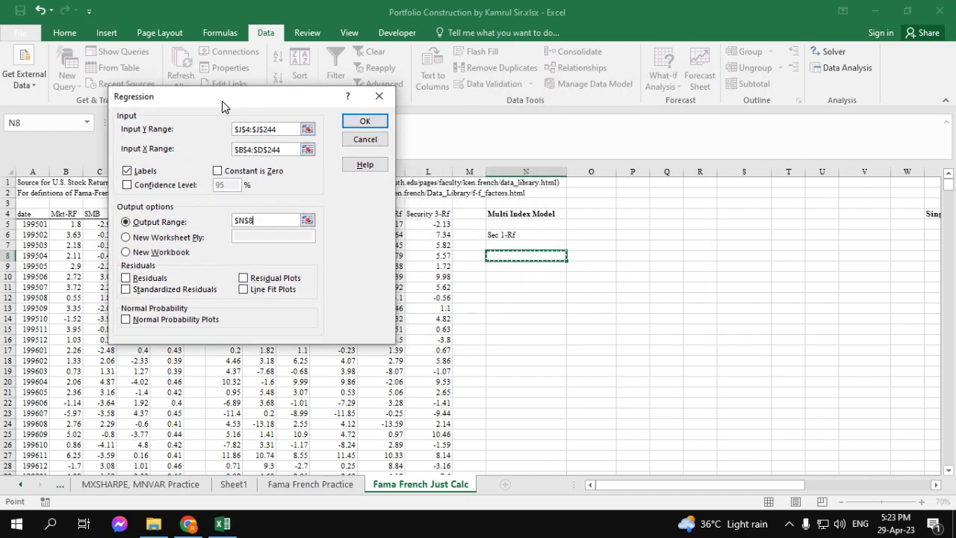
{"action": "left_click", "coordinate": [364, 122]}
{"action": "scroll", "coordinate": [672, 314], "scroll_direction": "down", "scroll_amount": 2}
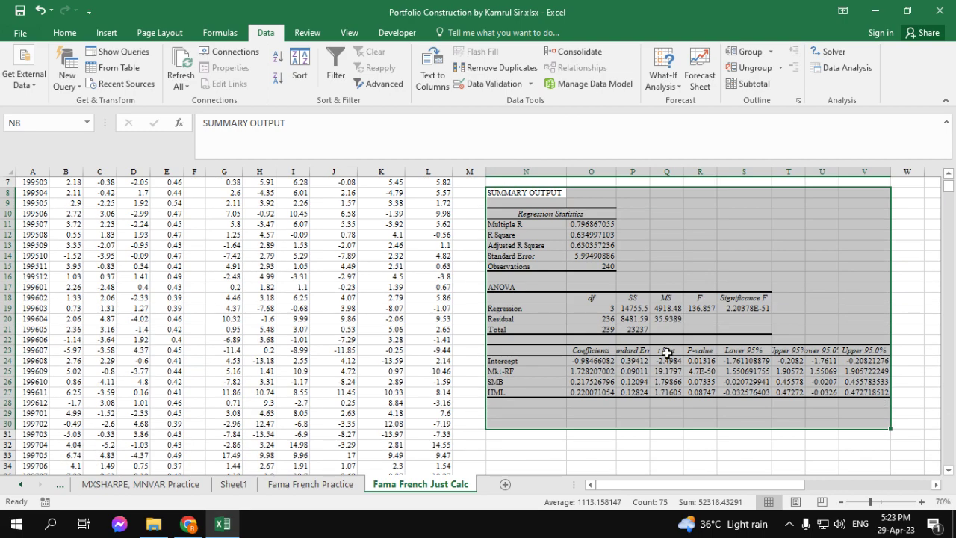
- Compare the new Multi Index Model regression output with the Sec 1 - Rf output on the Fama French Practice sheet
{"action": "left_click", "coordinate": [343, 485]}
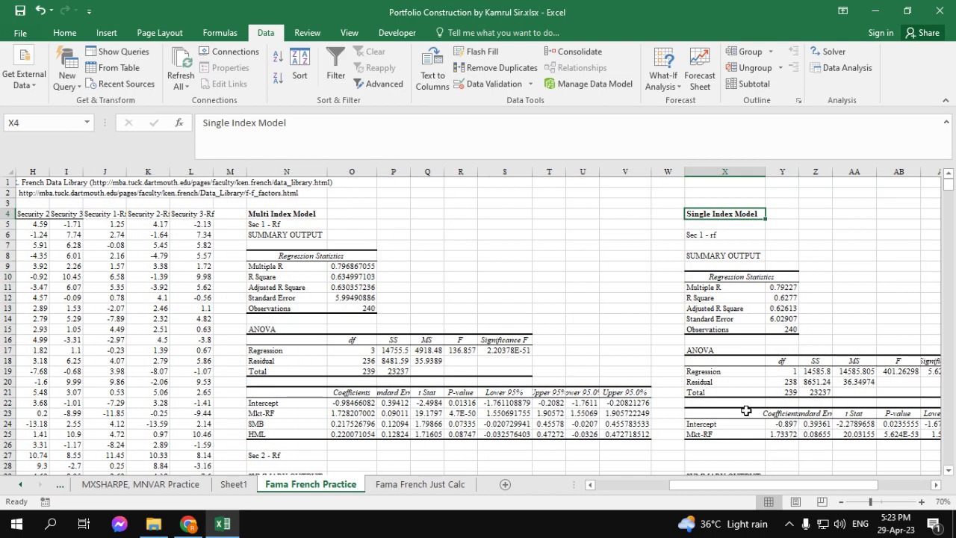
{"action": "scroll", "coordinate": [401, 439], "scroll_direction": "down", "scroll_amount": 1}
{"action": "scroll", "coordinate": [402, 439], "scroll_direction": "up", "scroll_amount": 1}
{"action": "left_click", "coordinate": [422, 484]}
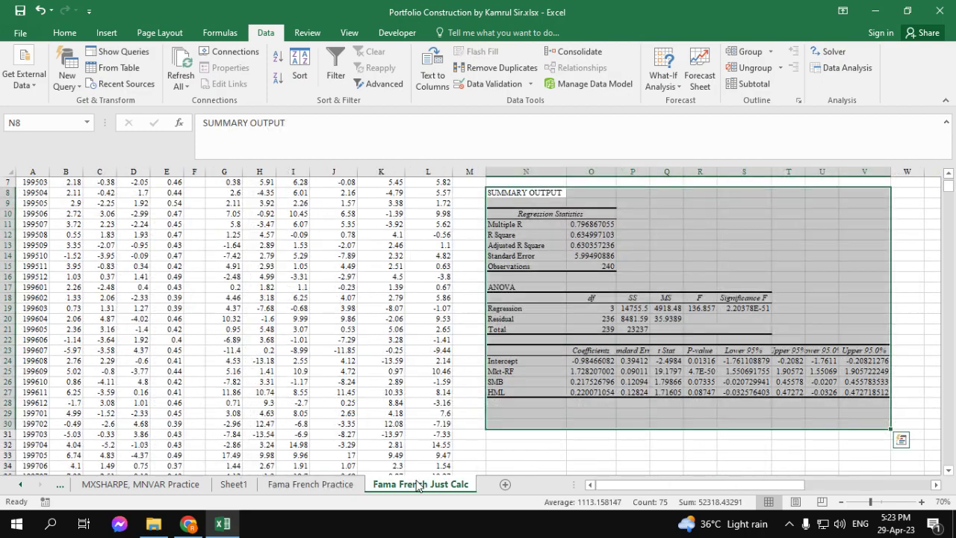
{"action": "left_click", "coordinate": [348, 487]}
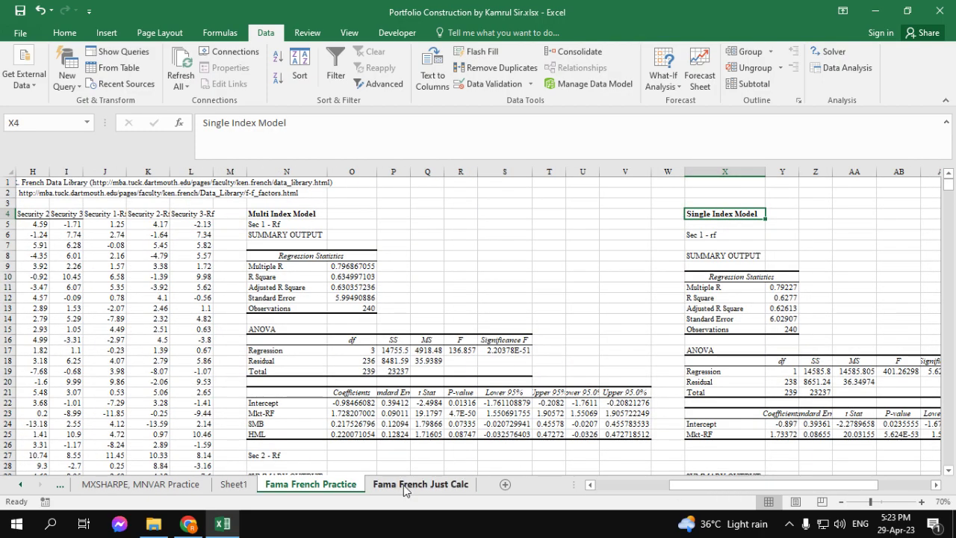
{"action": "left_click", "coordinate": [404, 487]}
{"action": "left_click", "coordinate": [347, 487]}
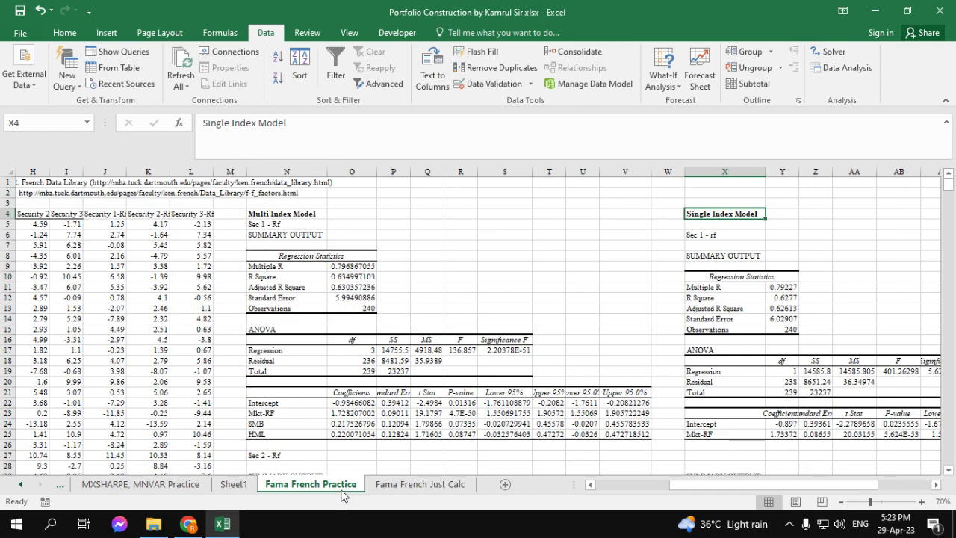
{"action": "left_click", "coordinate": [388, 490]}
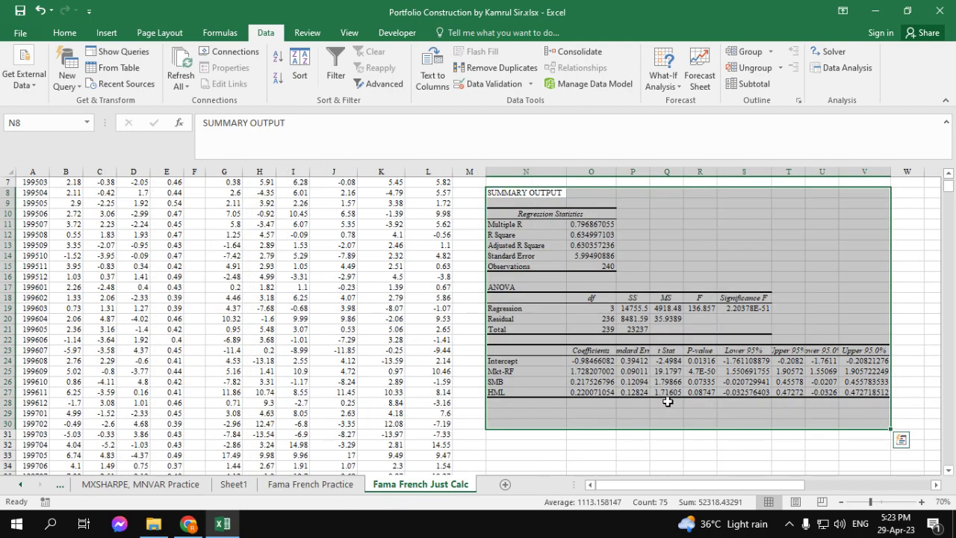
{"action": "key", "text": "ctrl+Page_Up"}
{"action": "key", "text": "ctrl+Page_Down"}
{"action": "key", "text": "ctrl+Page_Up"}
{"action": "key", "text": "ctrl+Page_Down"}
- Examine the Security 1-Rf regression output, including the intercept and the Mkt-RF, SMB and HML coefficients
{"action": "scroll", "coordinate": [611, 332], "scroll_direction": "up", "scroll_amount": 1}
{"action": "left_click", "coordinate": [607, 337]}
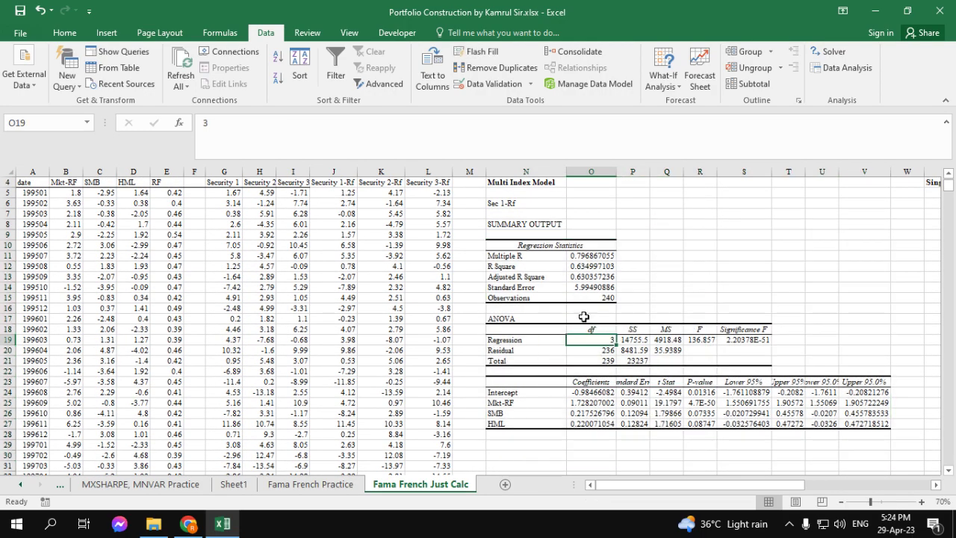
{"action": "scroll", "coordinate": [448, 329], "scroll_direction": "up", "scroll_amount": 1}
{"action": "left_click", "coordinate": [350, 219]}
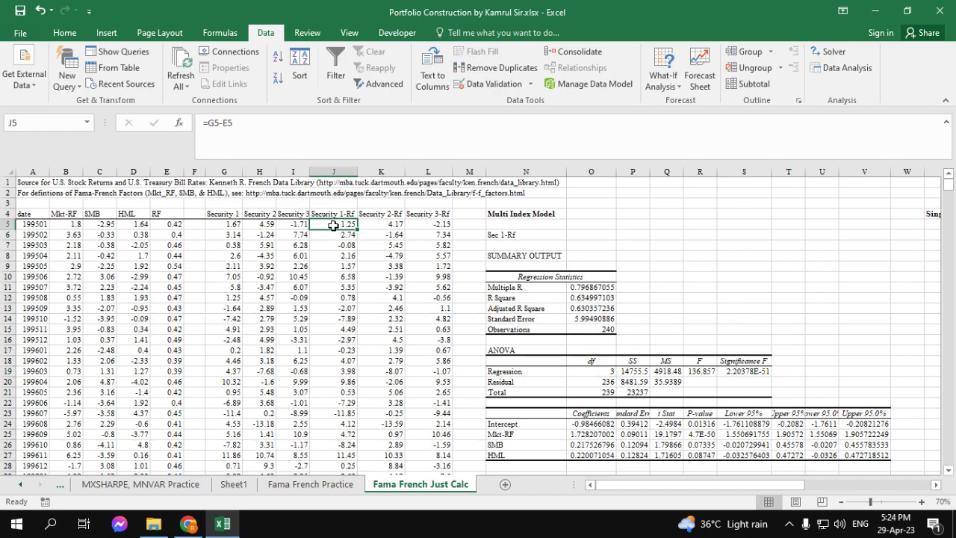
{"action": "left_click", "coordinate": [540, 308]}
{"action": "left_click", "coordinate": [555, 424]}
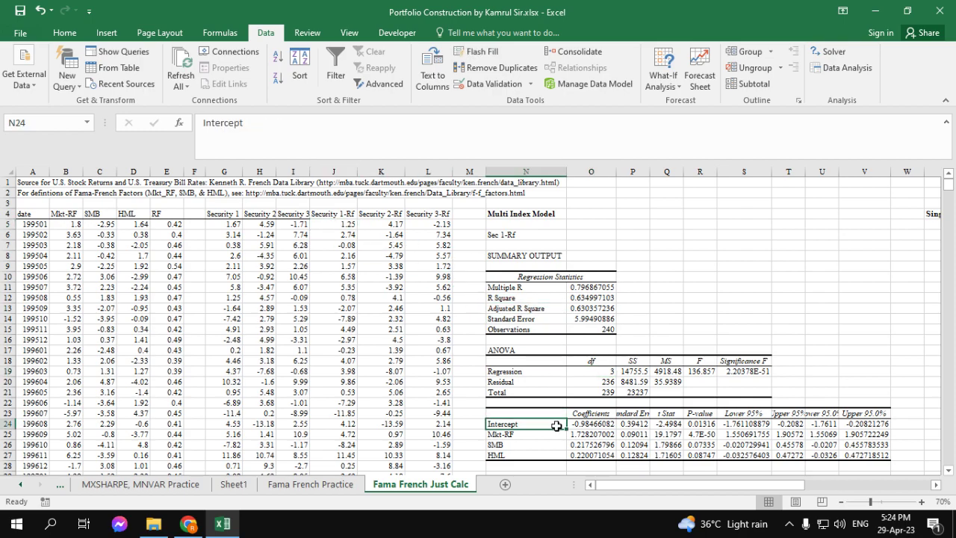
{"action": "left_click", "coordinate": [584, 433]}
{"action": "left_click", "coordinate": [585, 427]}
{"action": "left_click", "coordinate": [586, 434]}
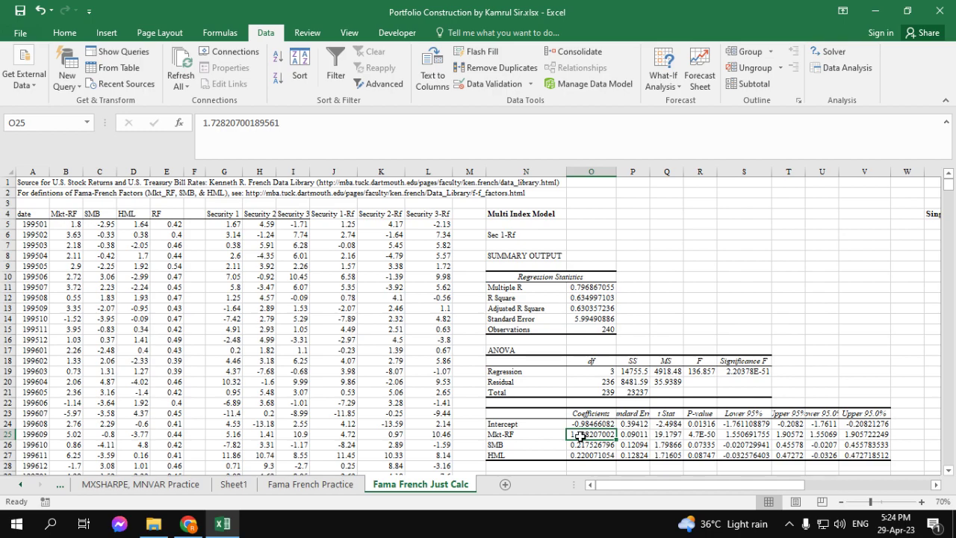
{"action": "left_click", "coordinate": [581, 445]}
{"action": "left_click", "coordinate": [588, 455]}
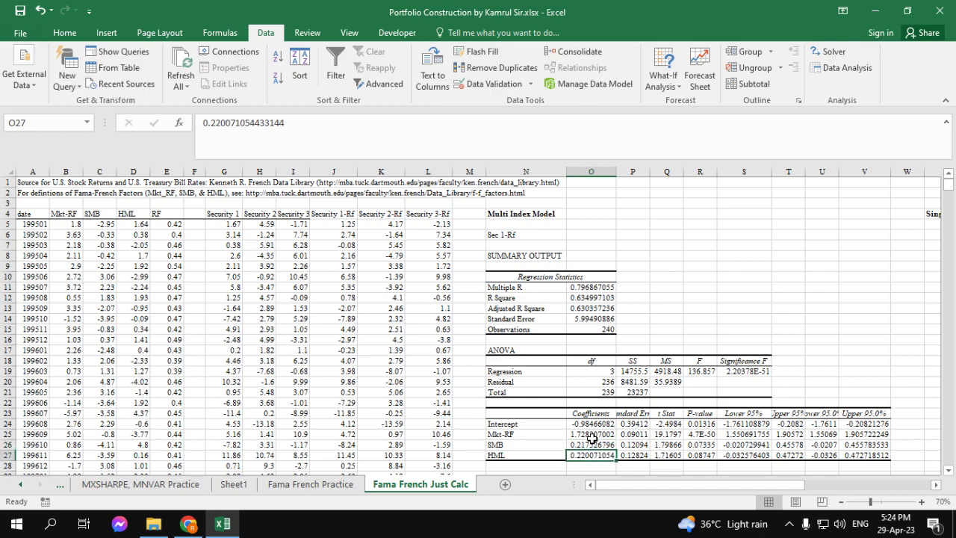
- Review the three factor coefficients together with their t Stat values in the regression output
{"action": "left_click_drag", "start_coordinate": [591, 436], "coordinate": [591, 457]}
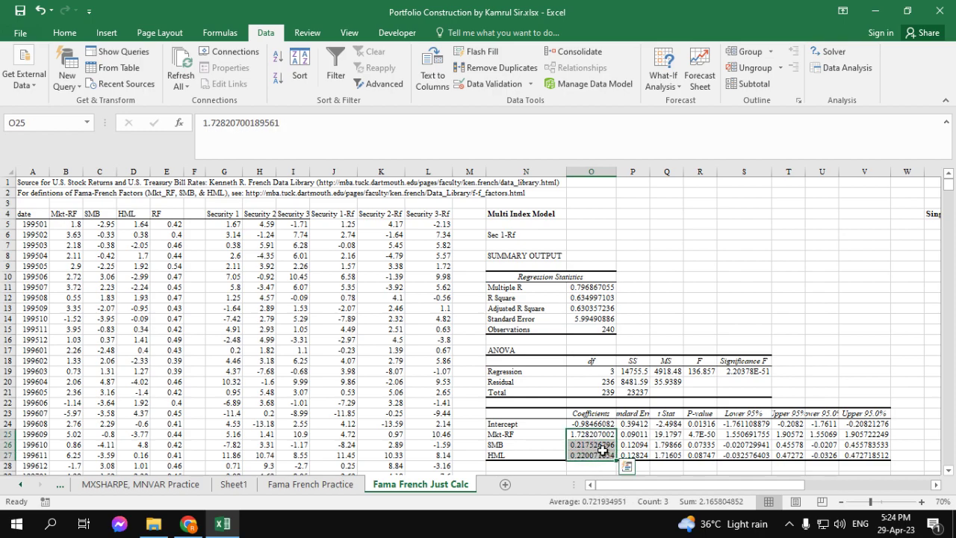
{"action": "left_click_drag", "start_coordinate": [666, 425], "coordinate": [667, 446]}
{"action": "left_click", "coordinate": [675, 425]}
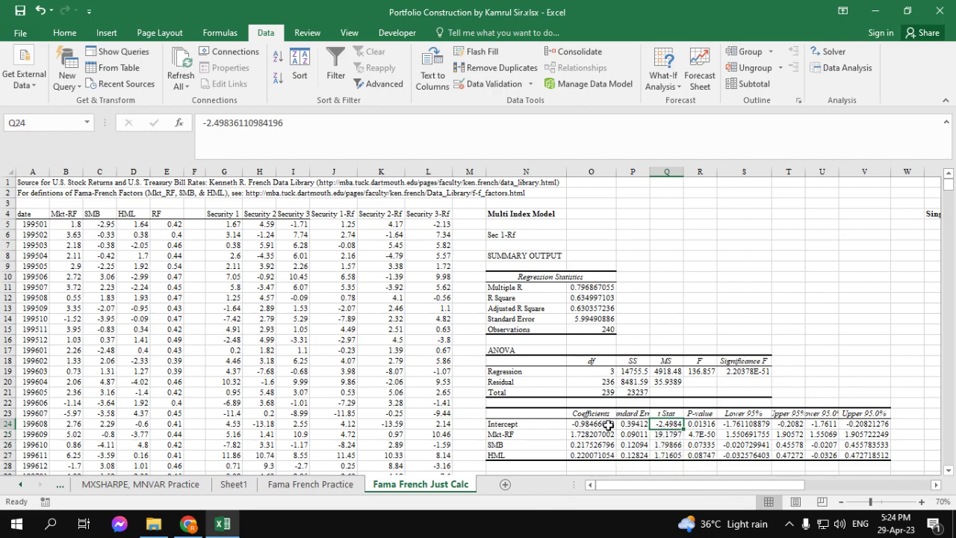
{"action": "left_click_drag", "start_coordinate": [596, 432], "coordinate": [596, 454]}
{"action": "left_click", "coordinate": [596, 446]}
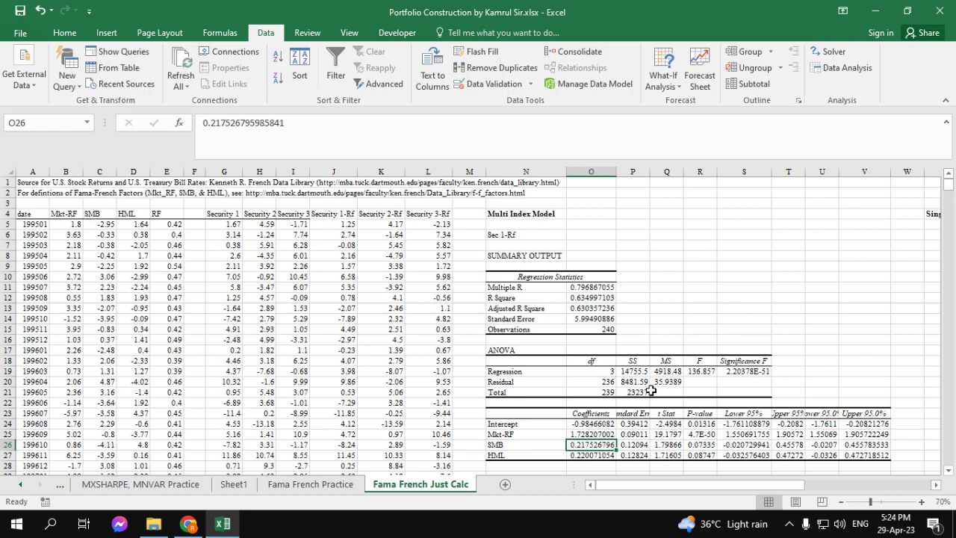
- Enter the label "Sec 1 - Rf" in cell X6 under the Single Index Model heading
{"action": "scroll", "coordinate": [748, 277], "scroll_direction": "down", "scroll_amount": 1}
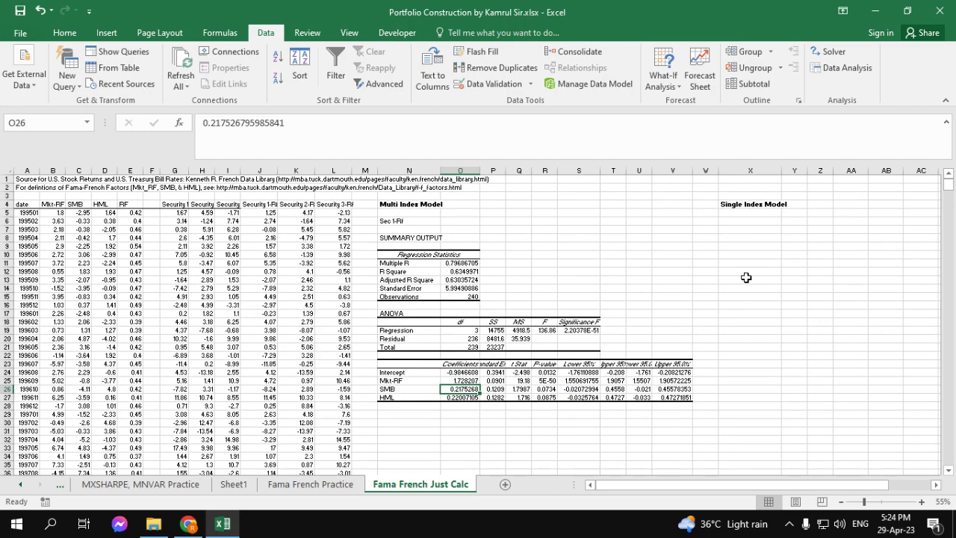
{"action": "scroll", "coordinate": [455, 272], "scroll_direction": "up", "scroll_amount": 1}
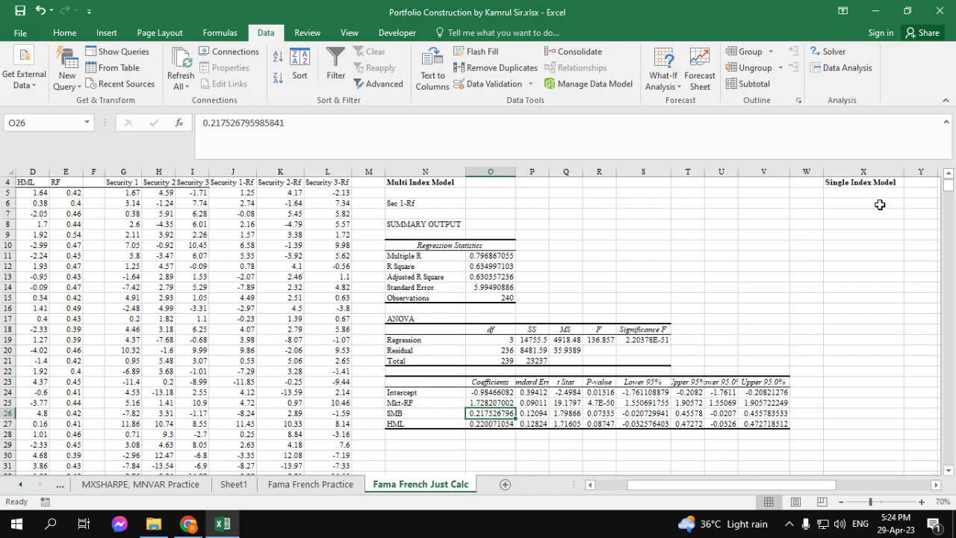
{"action": "left_click", "coordinate": [873, 204]}
{"action": "type", "text": "Sec 1 - Rf"}
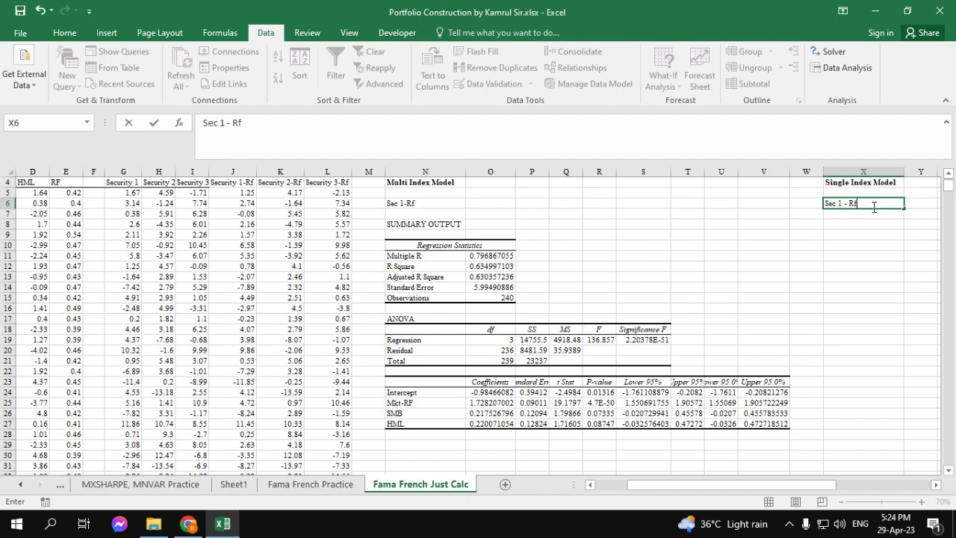
{"action": "key", "text": "Return"}
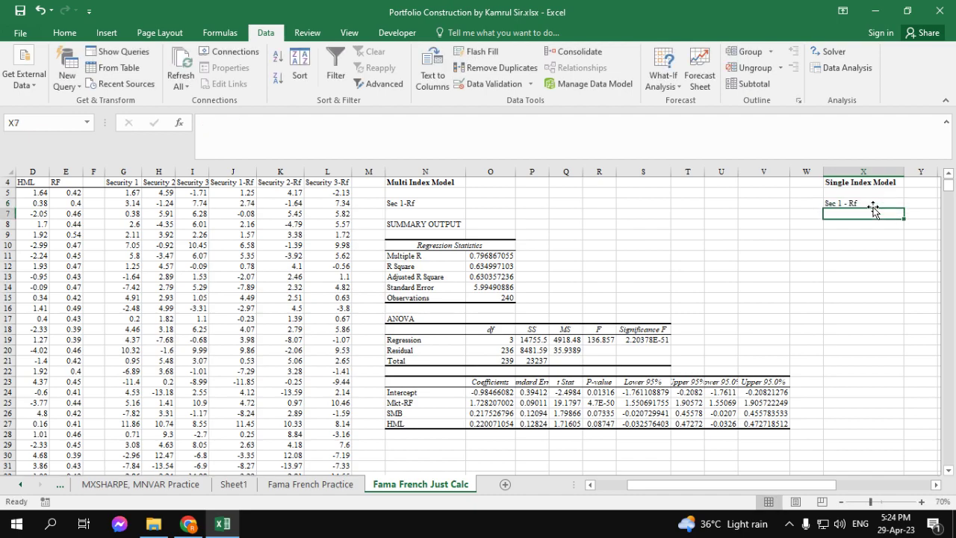
{"action": "key", "text": "Return"}
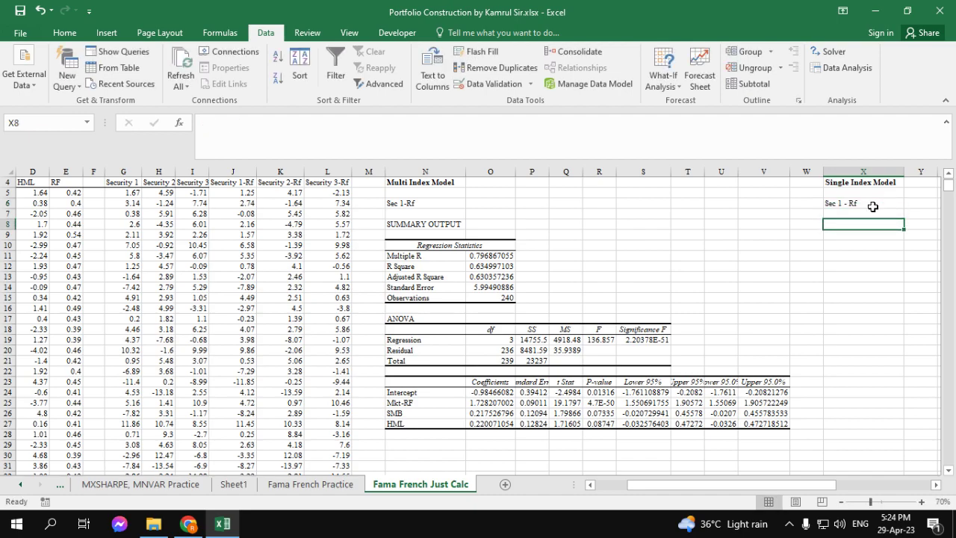
- Start a Regression analysis and set its Input X Range to the Mkt-RF column, $B$4:$B$244, keeping Security 1-Rf as the Y range
{"action": "left_click", "coordinate": [837, 67]}
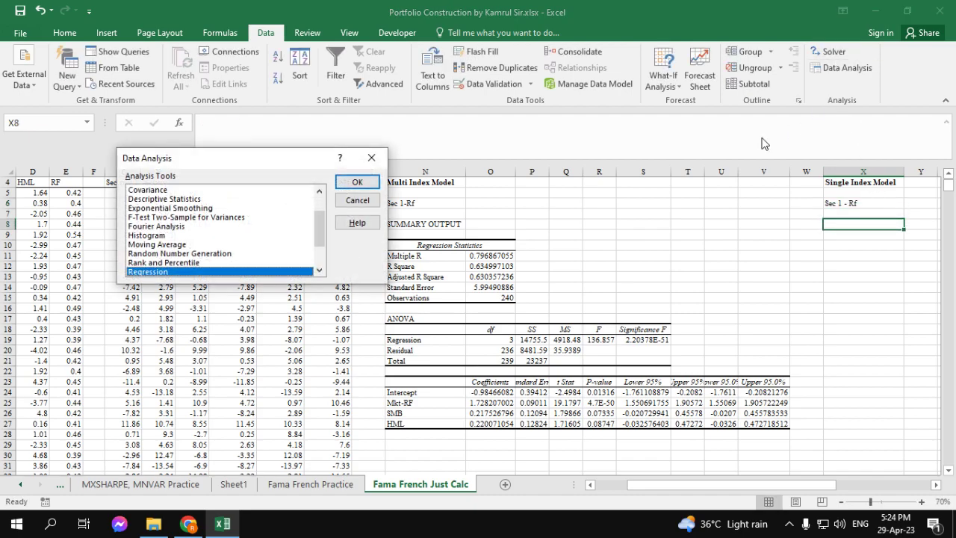
{"action": "left_click", "coordinate": [342, 183]}
{"action": "left_click_drag", "start_coordinate": [277, 102], "coordinate": [521, 100]}
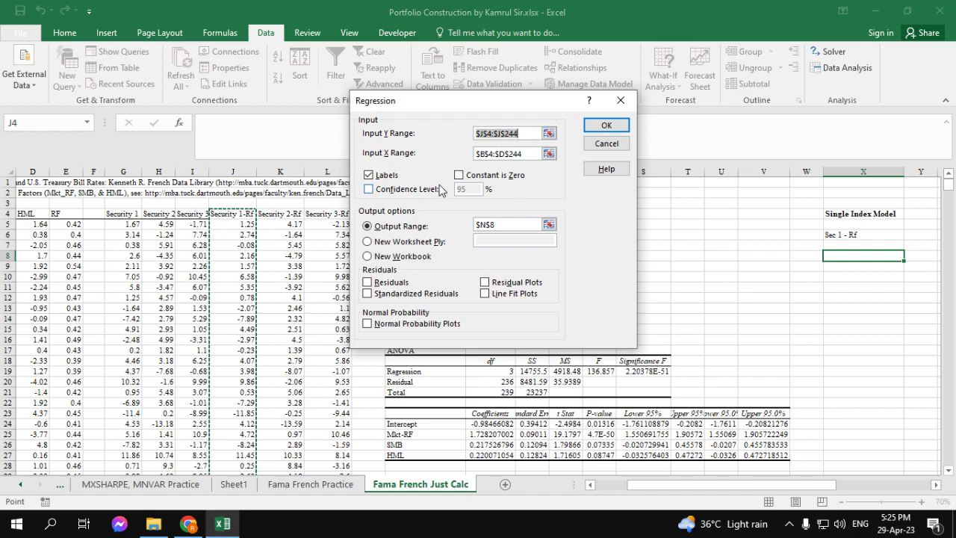
{"action": "left_click", "coordinate": [549, 154]}
{"action": "left_click_drag", "start_coordinate": [719, 487], "coordinate": [668, 487]}
{"action": "left_click", "coordinate": [68, 183]}
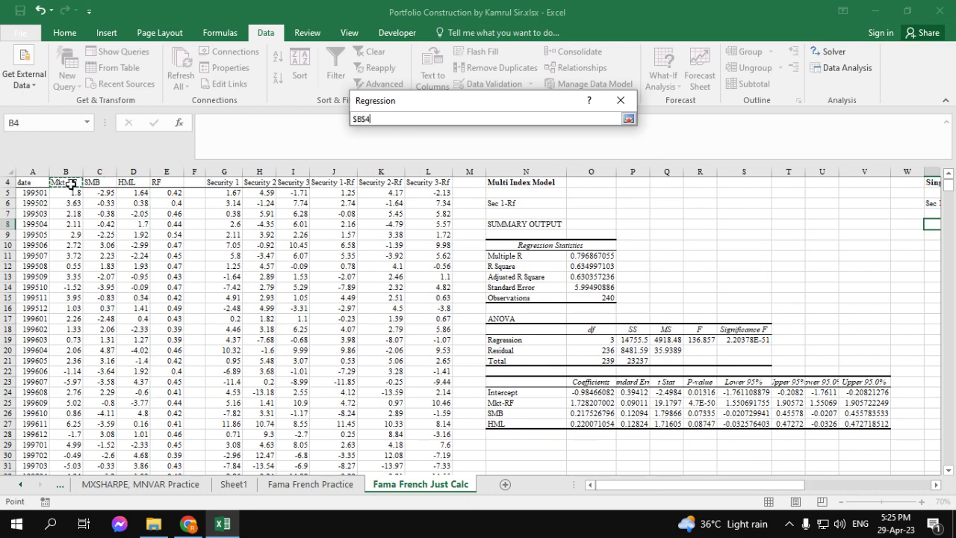
{"action": "scroll", "coordinate": [80, 245], "scroll_direction": "up", "scroll_amount": 1}
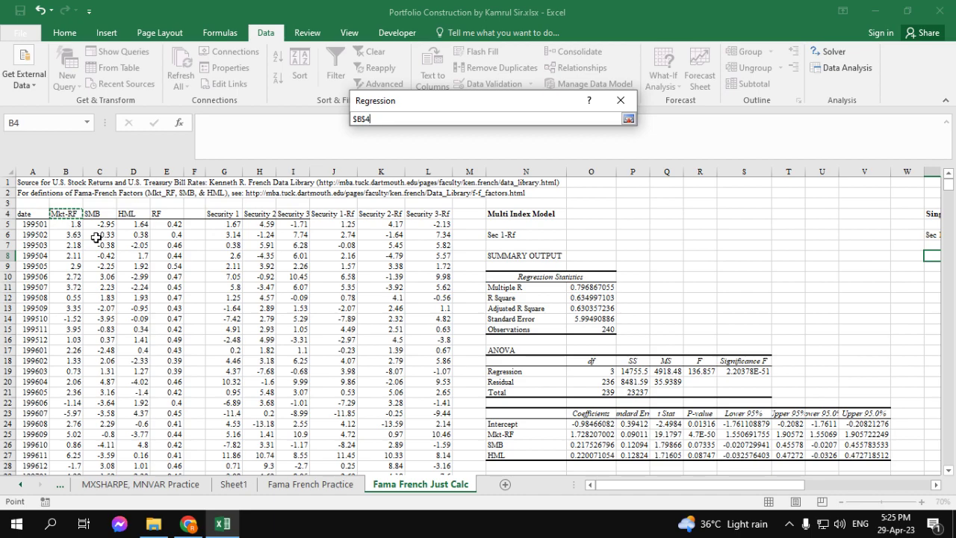
{"action": "key", "text": "ctrl+shift+Down"}
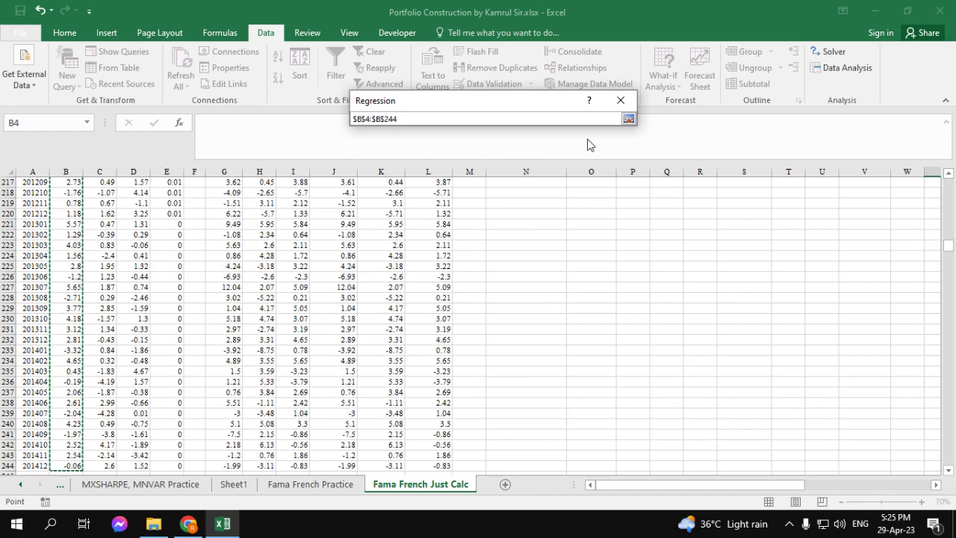
{"action": "left_click", "coordinate": [629, 118]}
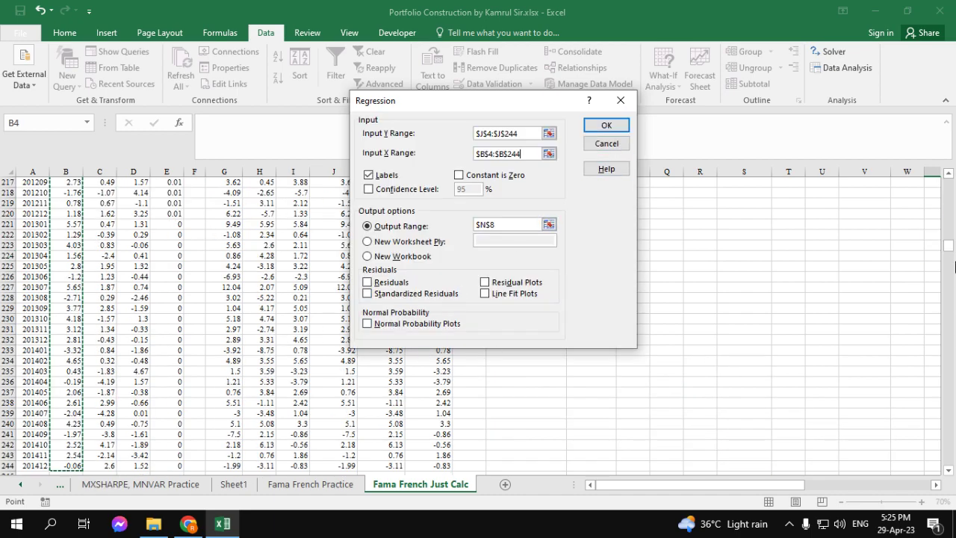
- Set the regression's output range to cell X8 and run it for the Single Index Model
{"action": "left_click_drag", "start_coordinate": [949, 251], "coordinate": [948, 184]}
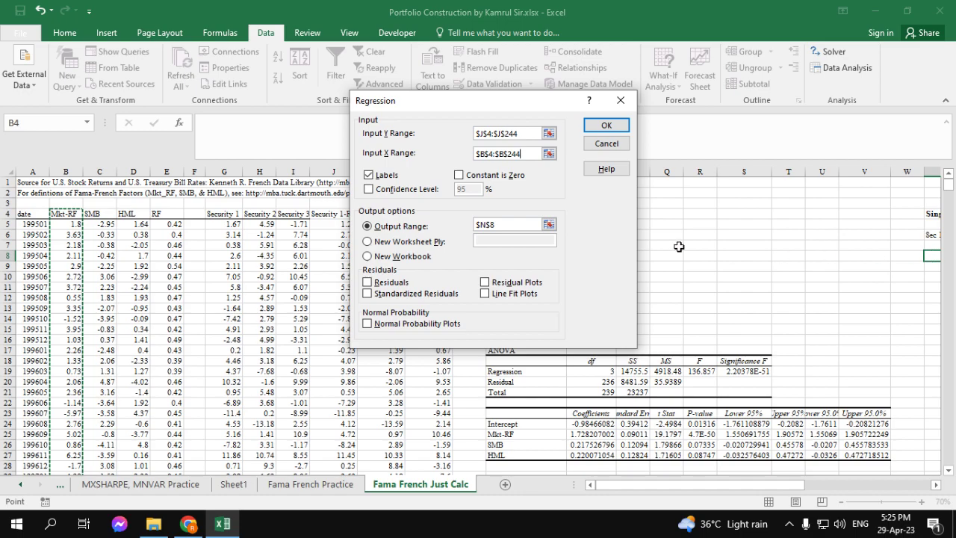
{"action": "left_click", "coordinate": [549, 225]}
{"action": "left_click", "coordinate": [931, 256]}
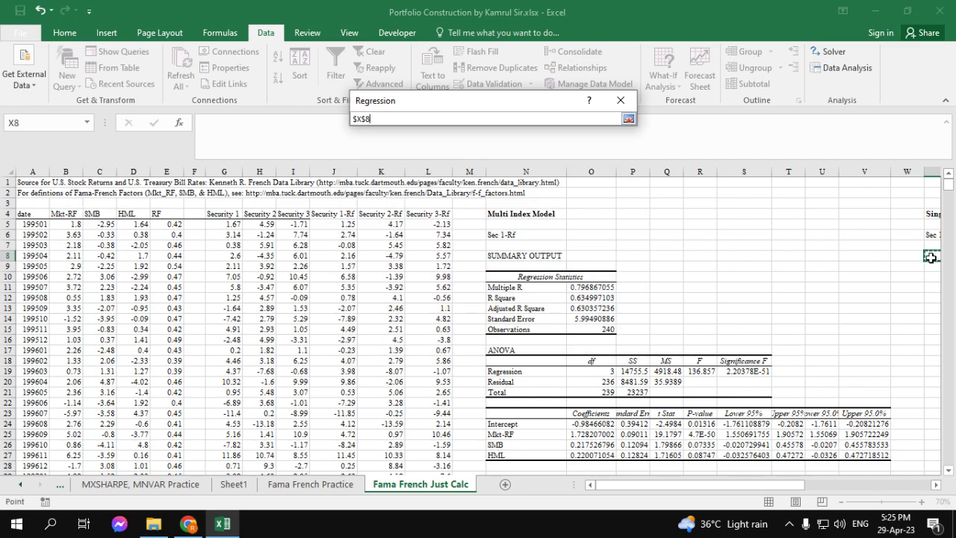
{"action": "left_click", "coordinate": [628, 118]}
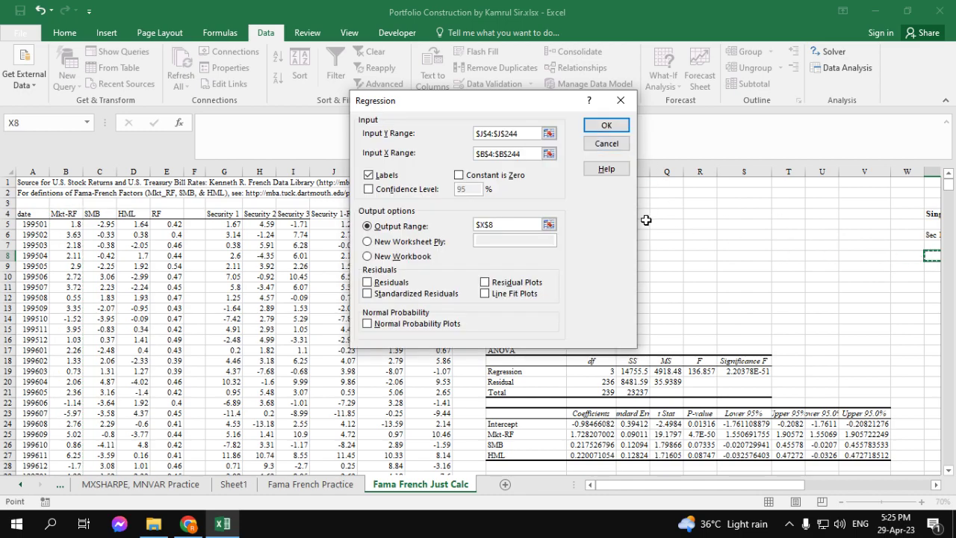
{"action": "left_click", "coordinate": [606, 125]}
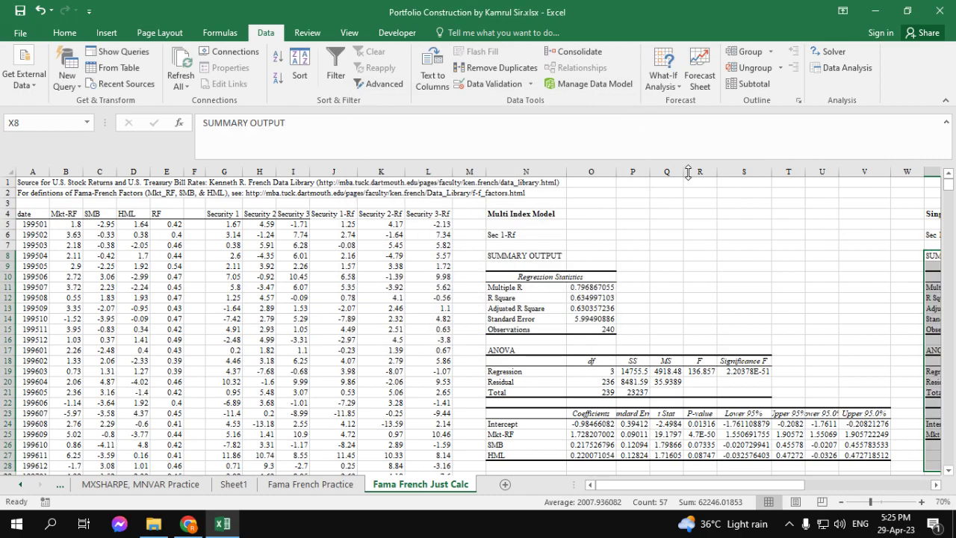
- Compare the new Single Index Model regression output with the one on the Fama French Practice sheet
{"action": "left_click_drag", "start_coordinate": [792, 488], "coordinate": [892, 444]}
{"action": "scroll", "coordinate": [644, 341], "scroll_direction": "down", "scroll_amount": 1}
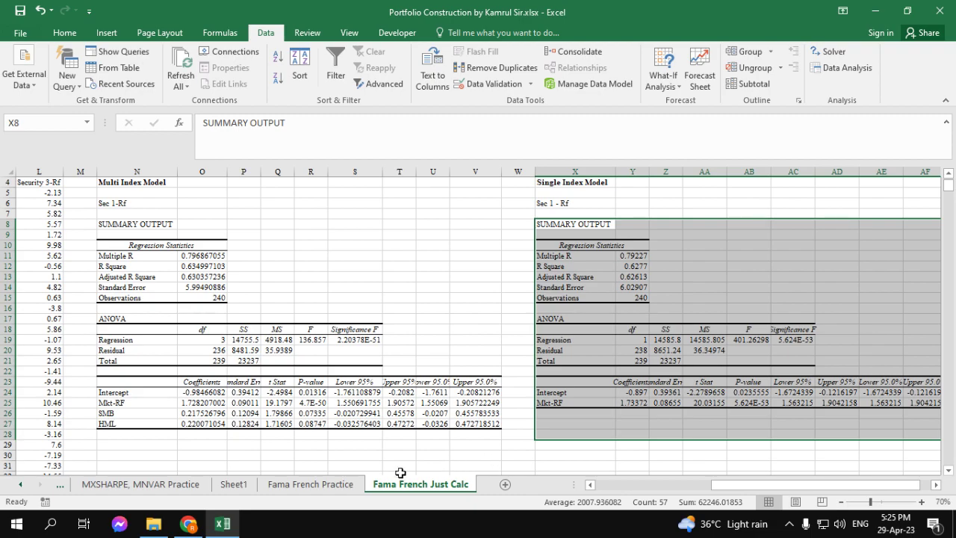
{"action": "left_click", "coordinate": [344, 484]}
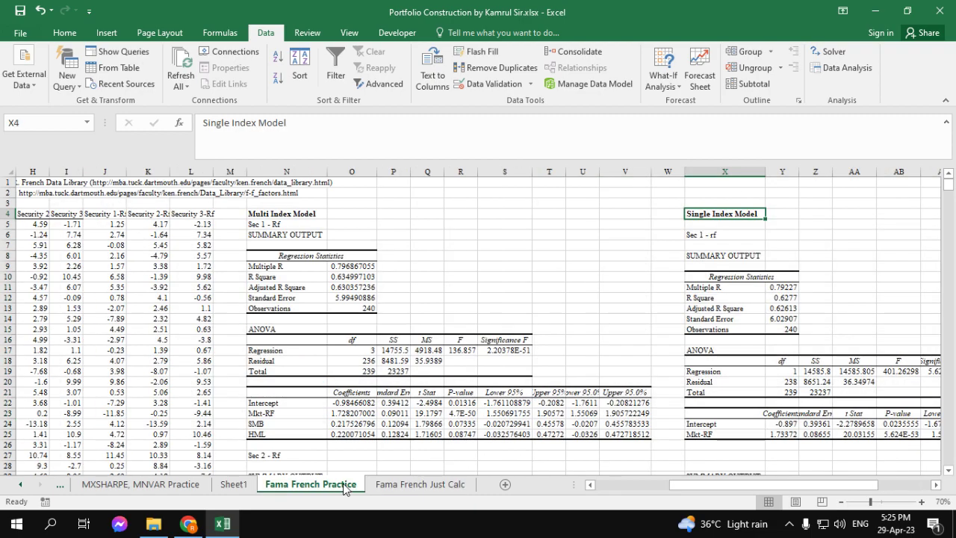
{"action": "left_click", "coordinate": [438, 487]}
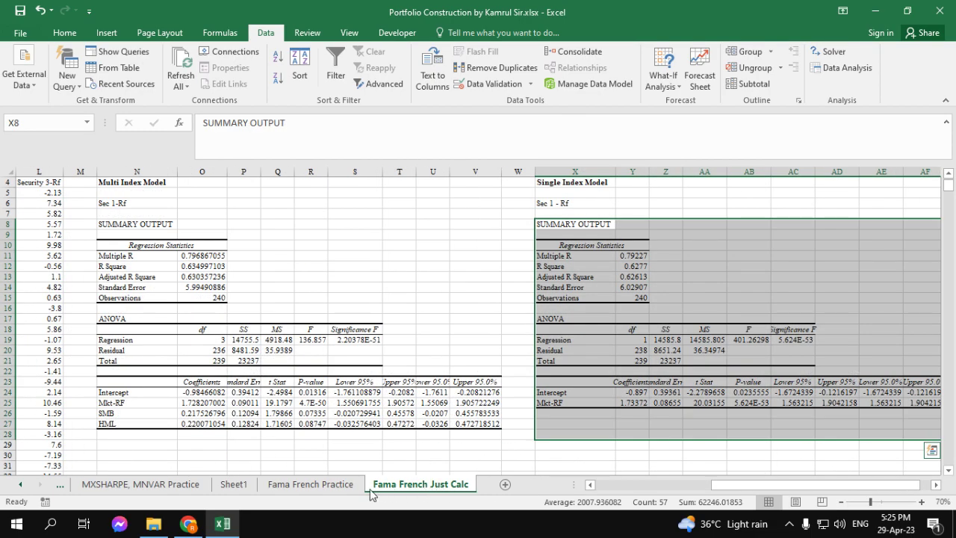
{"action": "left_click", "coordinate": [309, 490]}
{"action": "left_click", "coordinate": [420, 487]}
{"action": "left_click", "coordinate": [352, 488]}
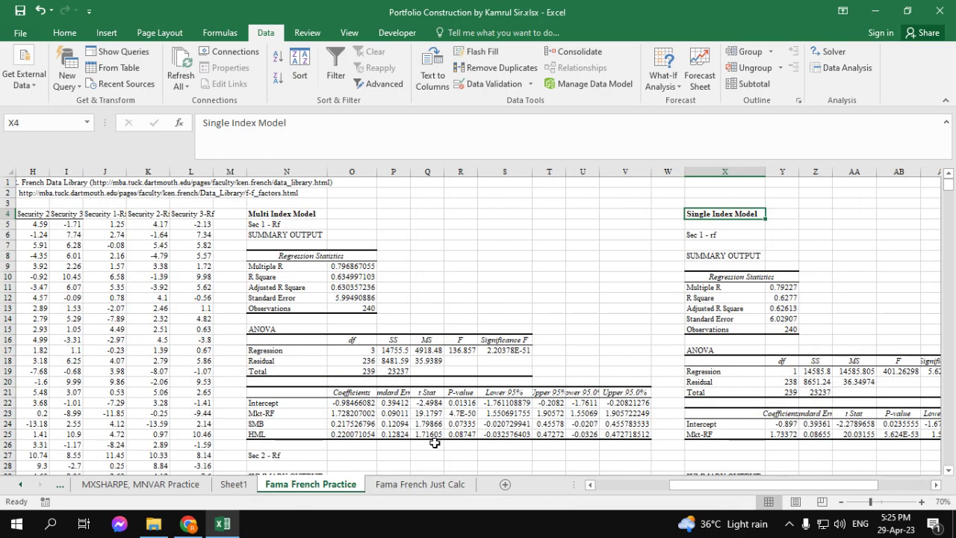
{"action": "left_click", "coordinate": [433, 487]}
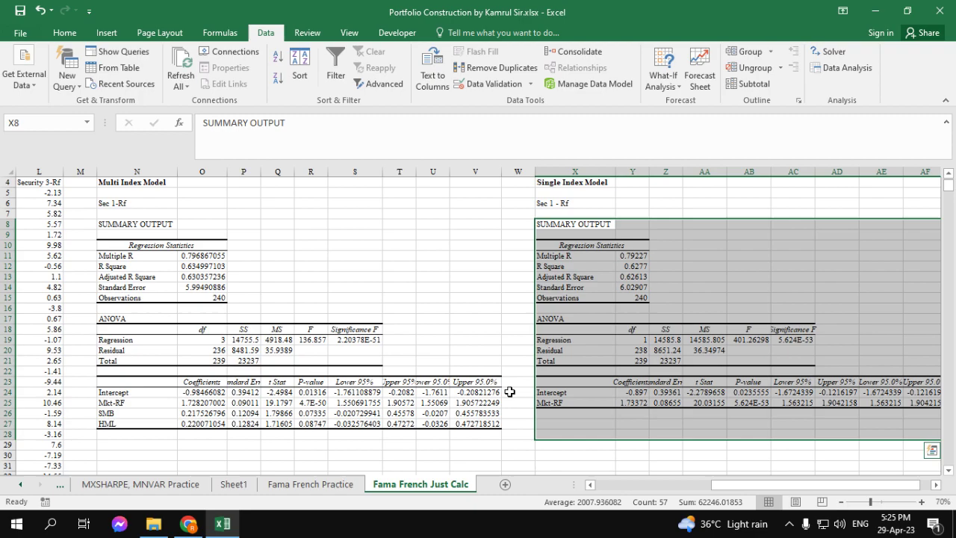
- Examine the Multi Index and Single Index outputs side by side, focusing on the single-index Intercept and Mkt-RF coefficients
{"action": "scroll", "coordinate": [239, 343], "scroll_direction": "up", "scroll_amount": 1}
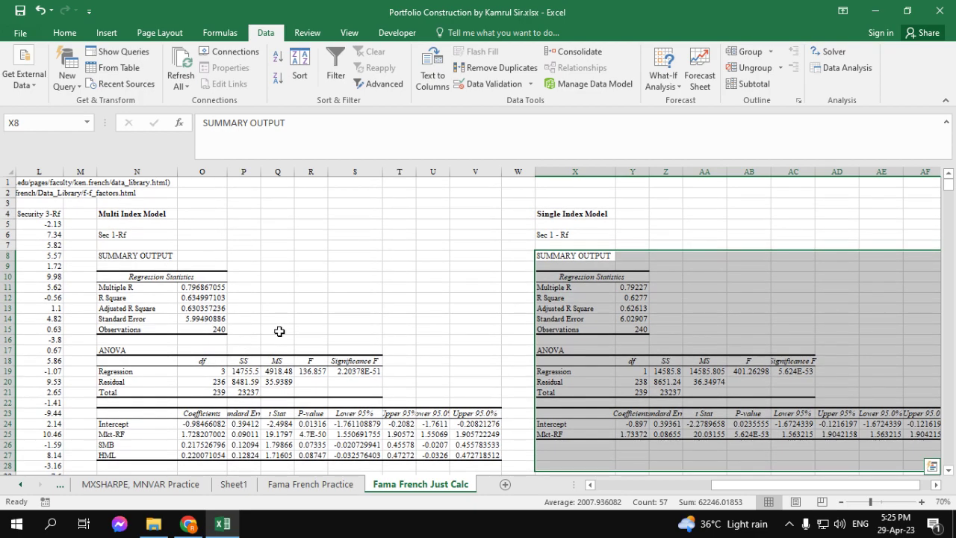
{"action": "left_click_drag", "start_coordinate": [122, 213], "coordinate": [486, 453]}
{"action": "left_click_drag", "start_coordinate": [549, 213], "coordinate": [926, 441]}
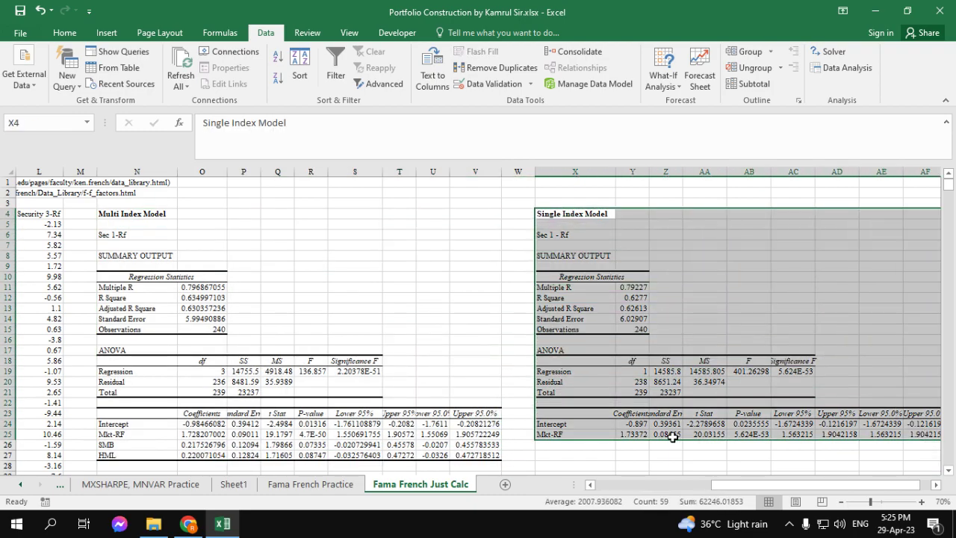
{"action": "left_click", "coordinate": [666, 434]}
{"action": "left_click", "coordinate": [635, 424]}
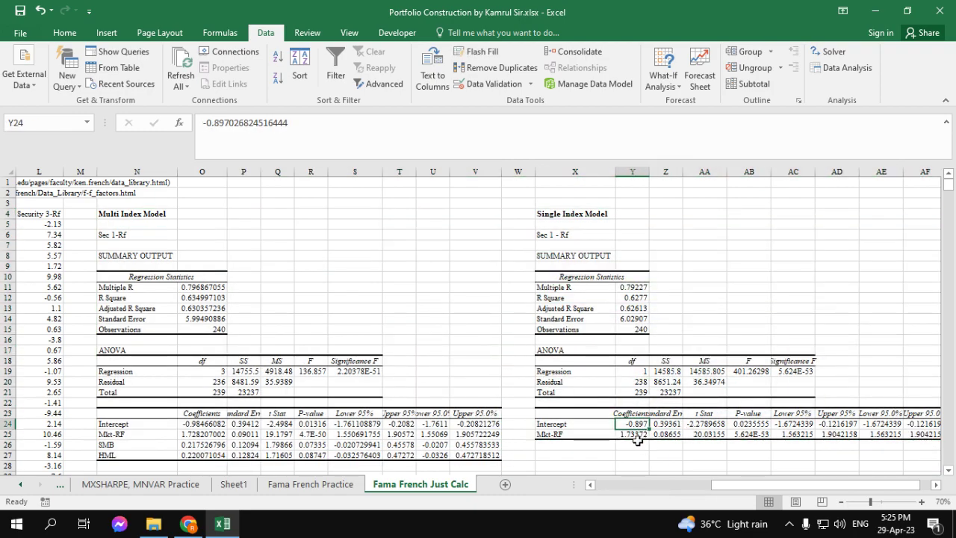
{"action": "left_click", "coordinate": [633, 434]}
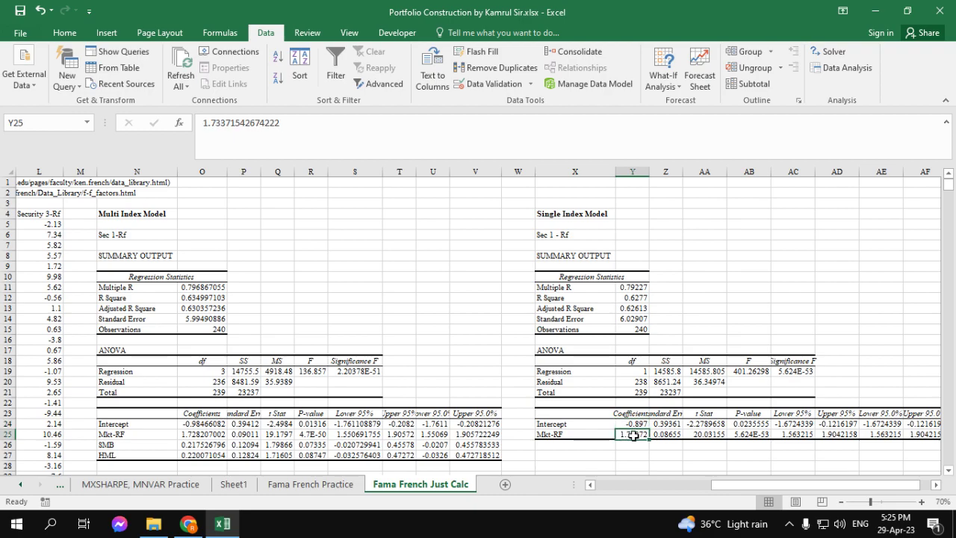
{"action": "left_click", "coordinate": [646, 448]}
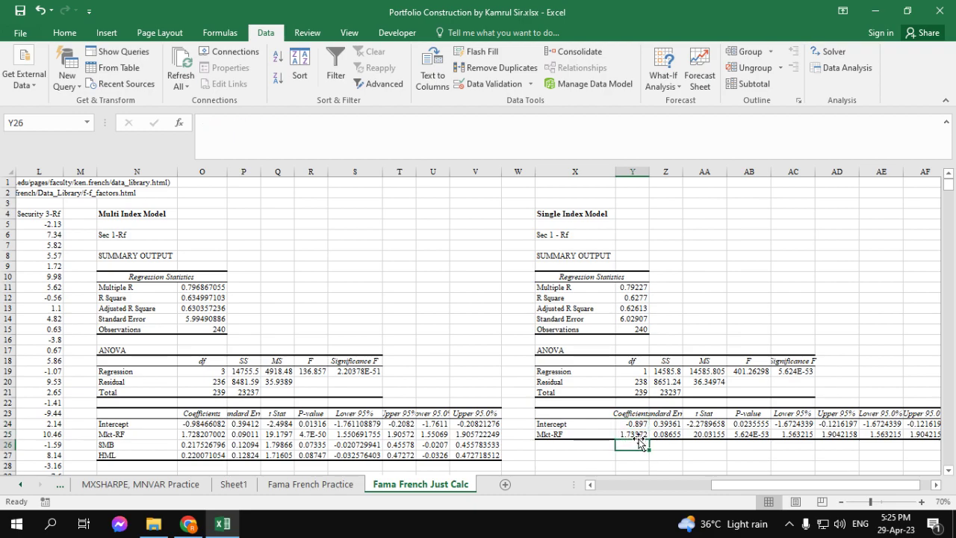
{"action": "left_click", "coordinate": [635, 435]}
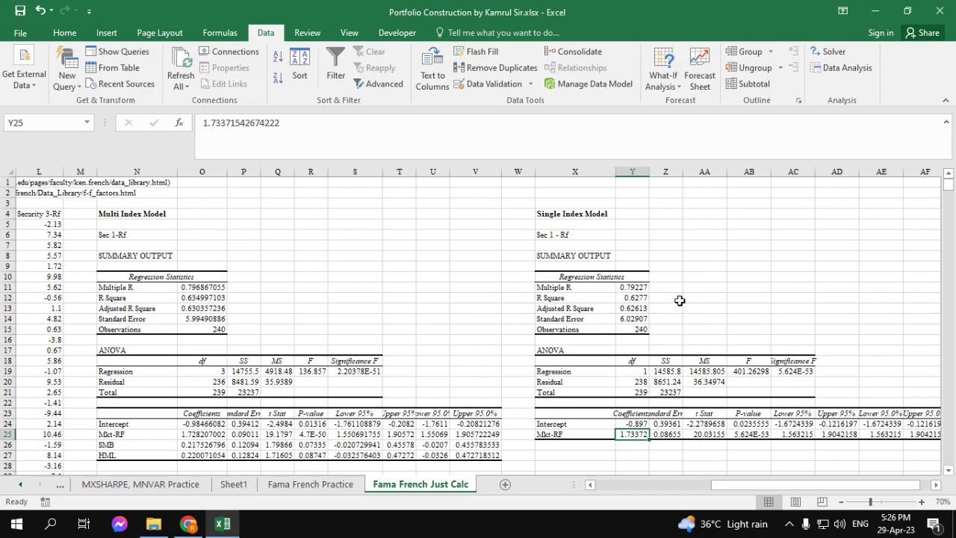
- Review the Sec 2 - Rf and Sec 3 - Rf regression outputs of both models on the Fama French Practice sheet
{"action": "scroll", "coordinate": [352, 325], "scroll_direction": "down", "scroll_amount": 2}
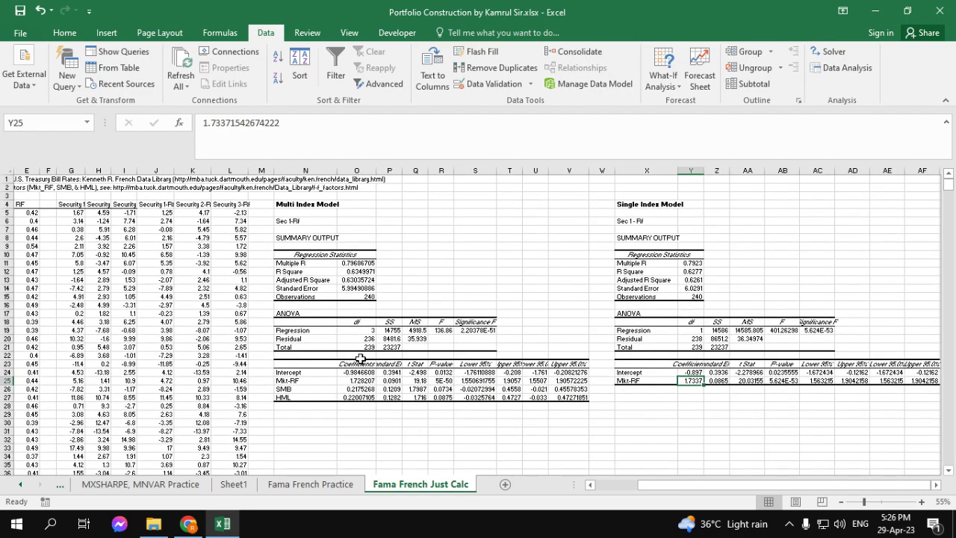
{"action": "left_click", "coordinate": [324, 493]}
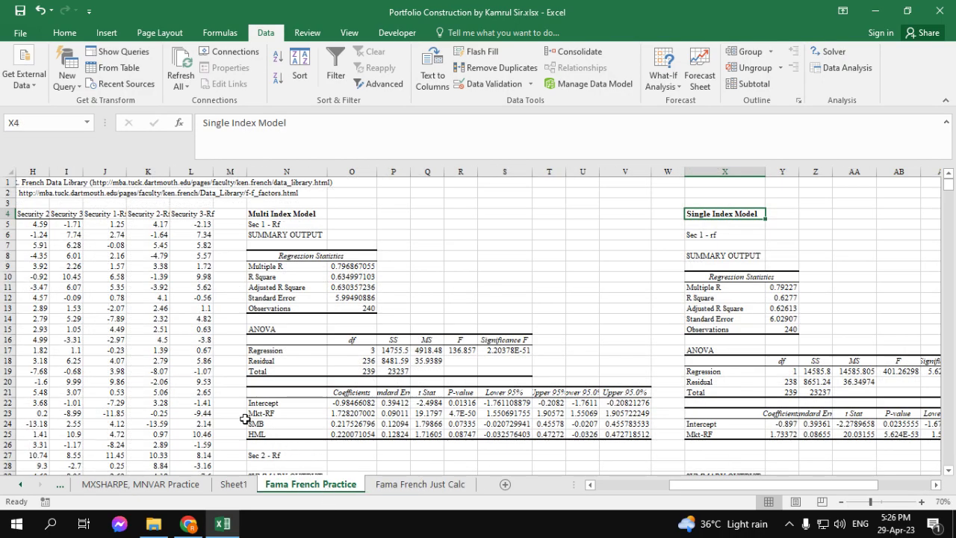
{"action": "left_click", "coordinate": [422, 484]}
{"action": "scroll", "coordinate": [448, 332], "scroll_direction": "down", "scroll_amount": 1}
{"action": "left_click", "coordinate": [326, 422]}
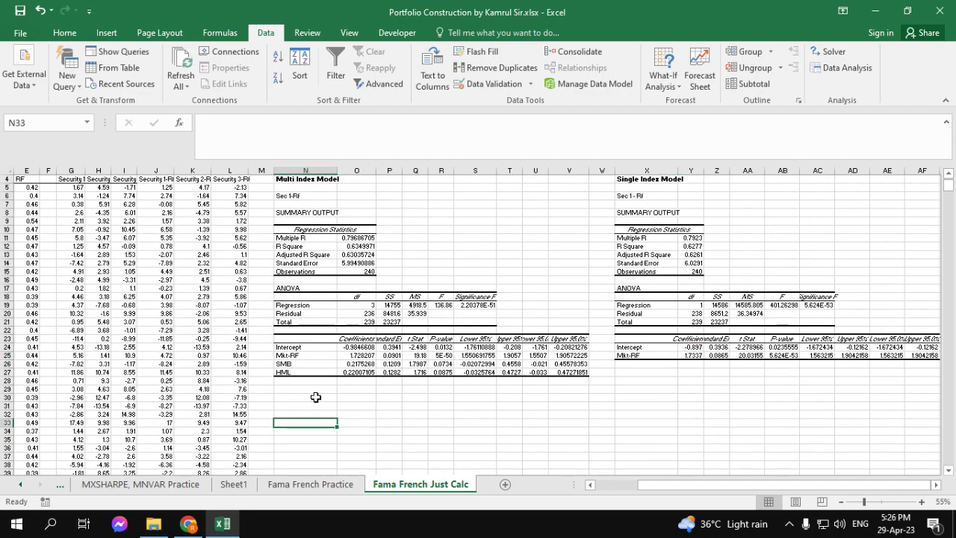
{"action": "scroll", "coordinate": [446, 346], "scroll_direction": "down", "scroll_amount": 7}
{"action": "scroll", "coordinate": [447, 346], "scroll_direction": "down", "scroll_amount": 3}
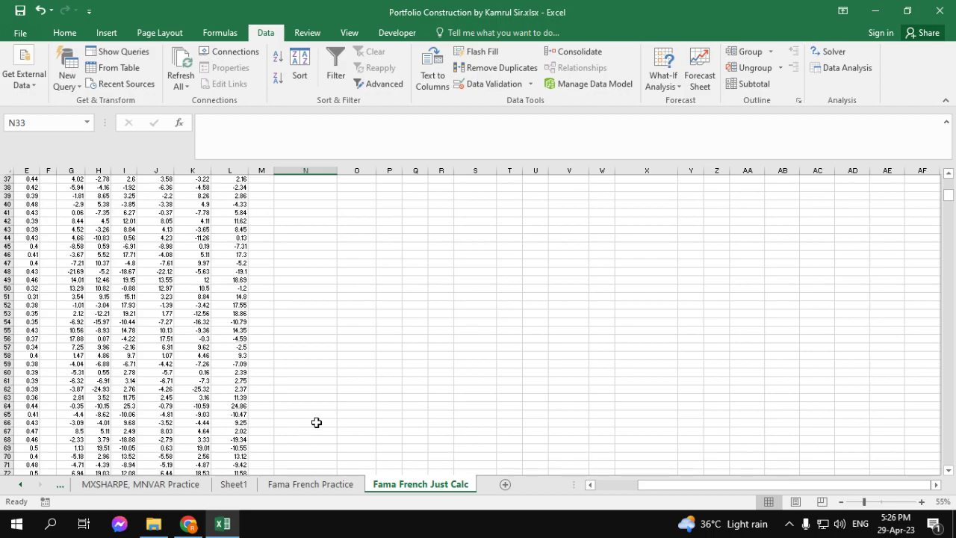
{"action": "left_click", "coordinate": [321, 484]}
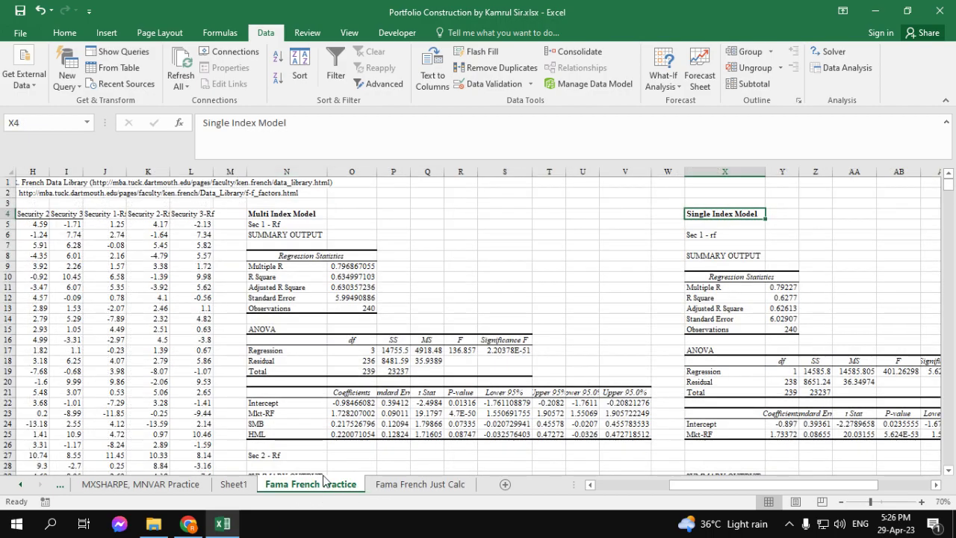
{"action": "scroll", "coordinate": [404, 298], "scroll_direction": "down", "scroll_amount": 5}
{"action": "scroll", "coordinate": [764, 309], "scroll_direction": "down", "scroll_amount": 5}
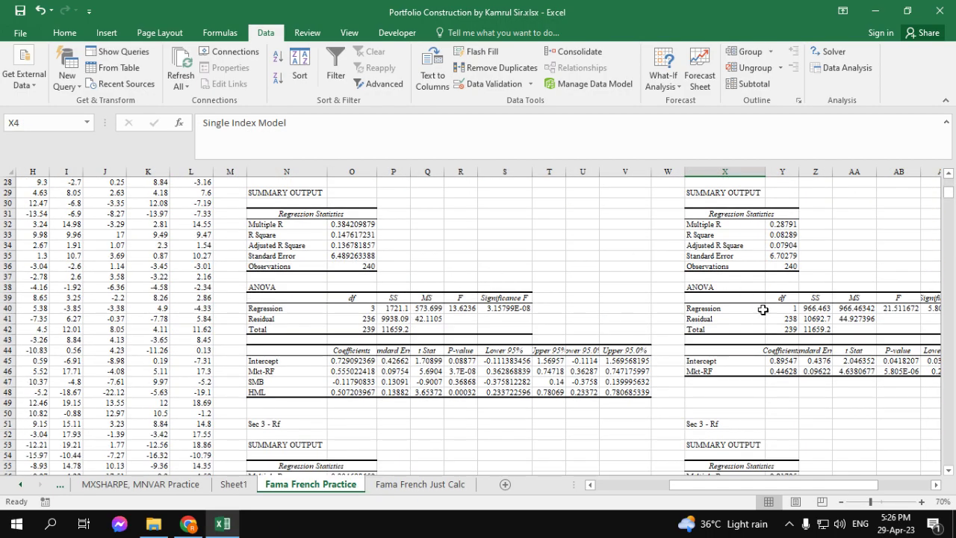
{"action": "scroll", "coordinate": [298, 338], "scroll_direction": "down", "scroll_amount": 10}
{"action": "scroll", "coordinate": [279, 329], "scroll_direction": "up", "scroll_amount": 5}
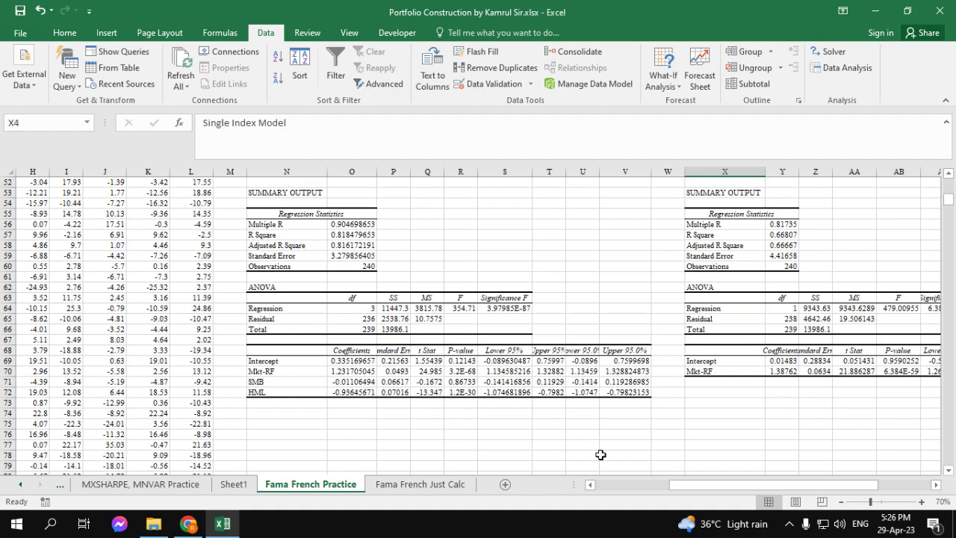
{"action": "scroll", "coordinate": [651, 399], "scroll_direction": "up", "scroll_amount": 15}
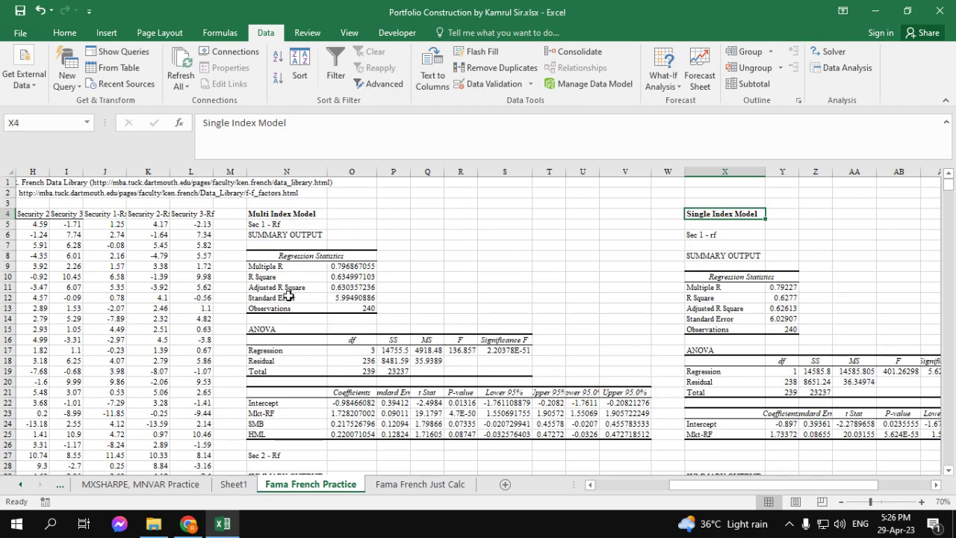
- Examine the Intercept, Coefficients and t Stat values of the Sec 1 - Rf Multi Index Model output on the Fama French Practice sheet
{"action": "left_click_drag", "start_coordinate": [741, 486], "coordinate": [639, 471]}
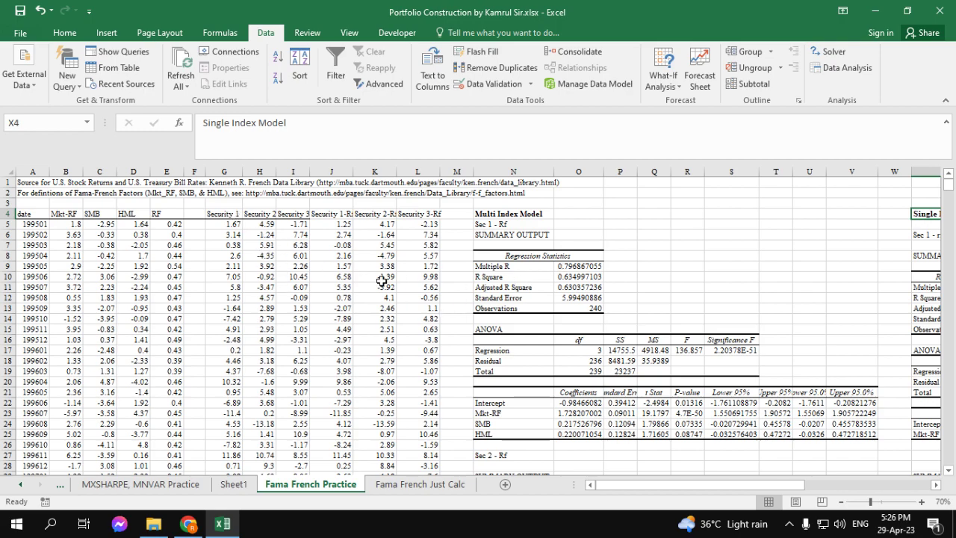
{"action": "left_click_drag", "start_coordinate": [510, 393], "coordinate": [575, 433]}
{"action": "left_click", "coordinate": [540, 404]}
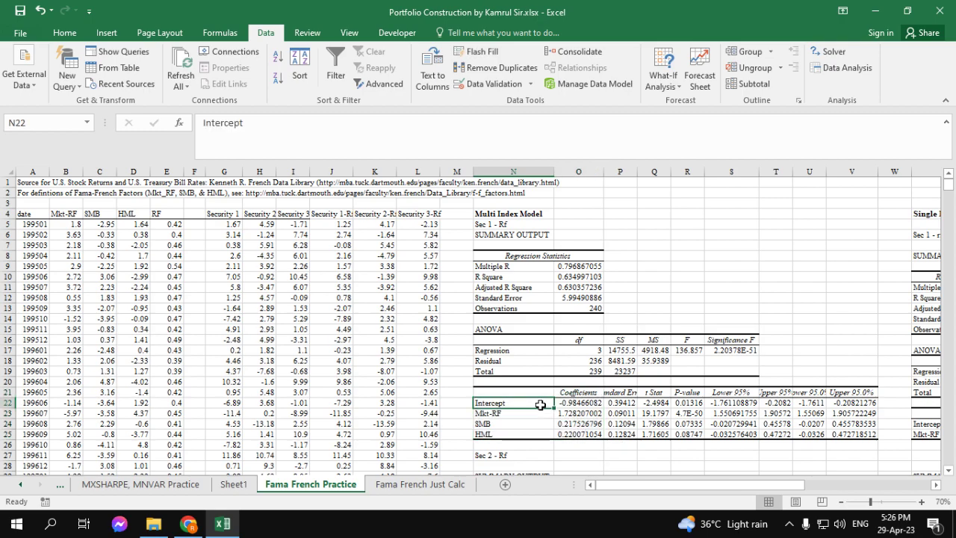
{"action": "left_click", "coordinate": [600, 403]}
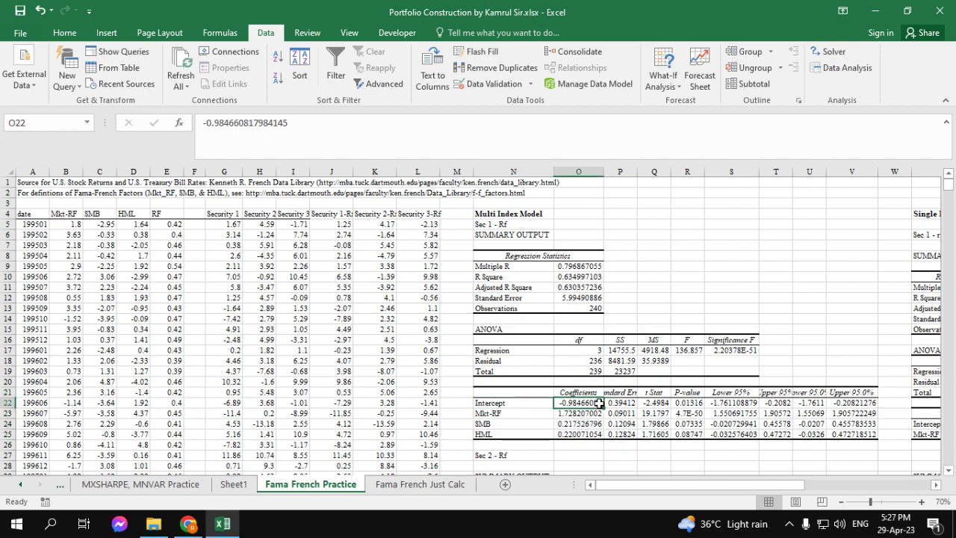
{"action": "left_click_drag", "start_coordinate": [594, 393], "coordinate": [603, 435]}
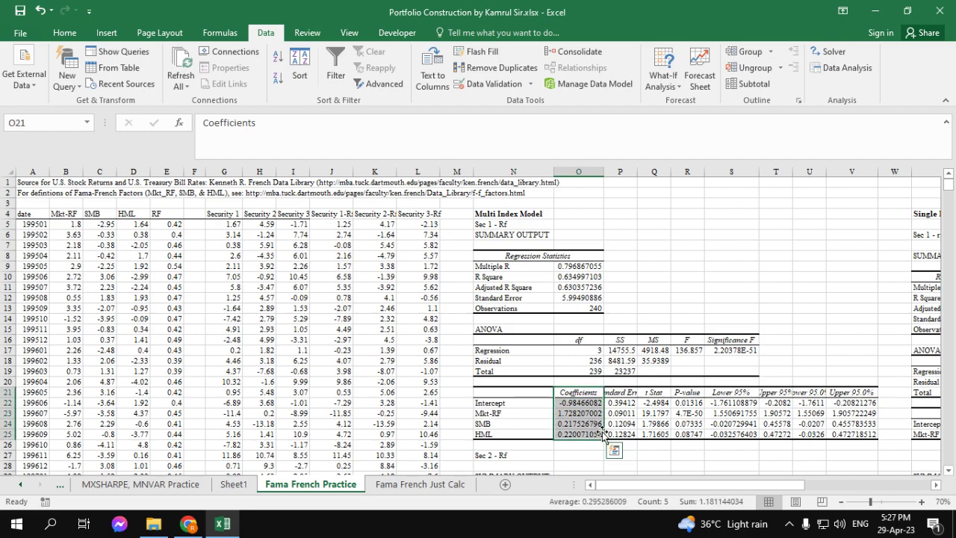
{"action": "left_click_drag", "start_coordinate": [655, 392], "coordinate": [657, 437]}
- Select the P-value figures in R21:R25 and autofit column R to their width
{"action": "left_click_drag", "start_coordinate": [693, 394], "coordinate": [693, 435]}
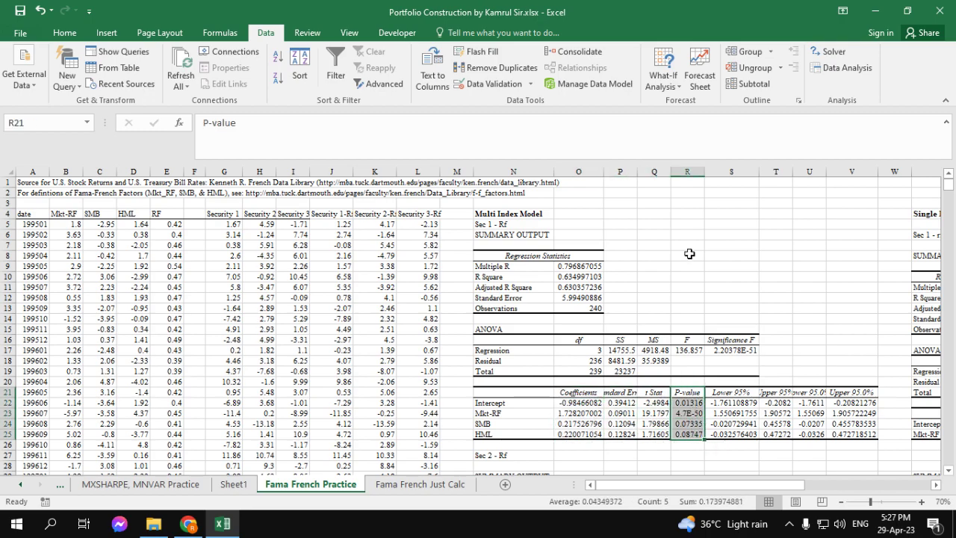
{"action": "double_click", "coordinate": [706, 172]}
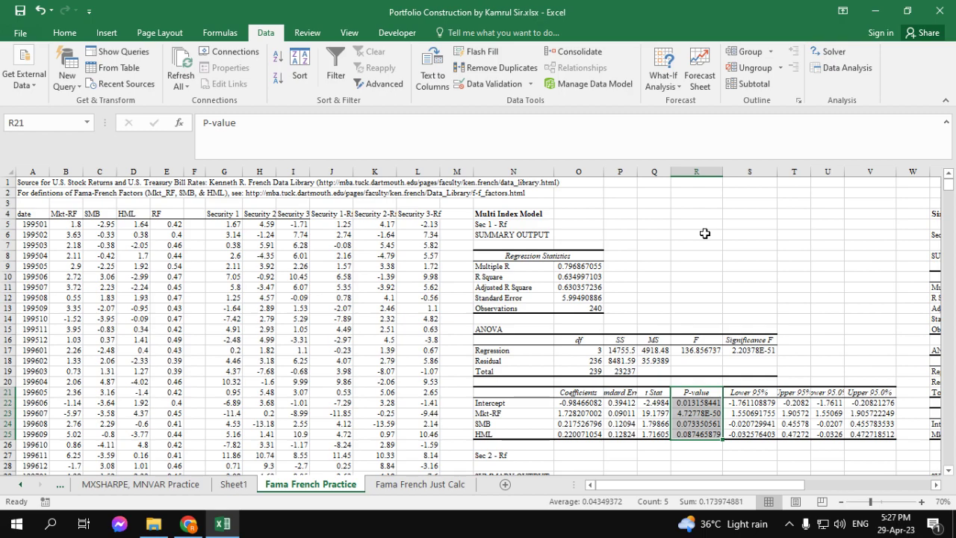
- Review the P-values in the Sec 1 - Rf and Sec 2 - Rf Multi Index Model outputs beside the Single Index Model outputs
{"action": "left_click_drag", "start_coordinate": [712, 483], "coordinate": [766, 486]}
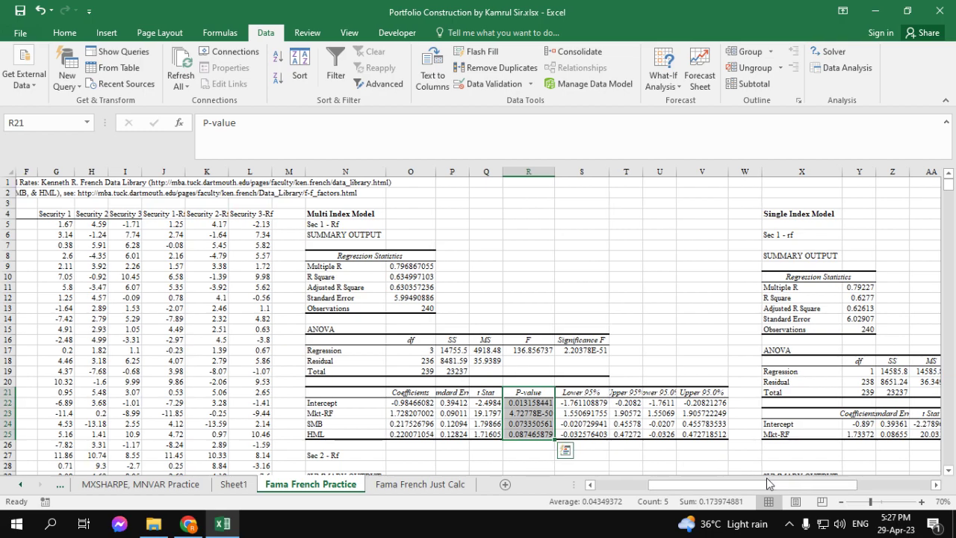
{"action": "scroll", "coordinate": [768, 381], "scroll_direction": "down", "scroll_amount": 2}
{"action": "scroll", "coordinate": [768, 381], "scroll_direction": "down", "scroll_amount": 5}
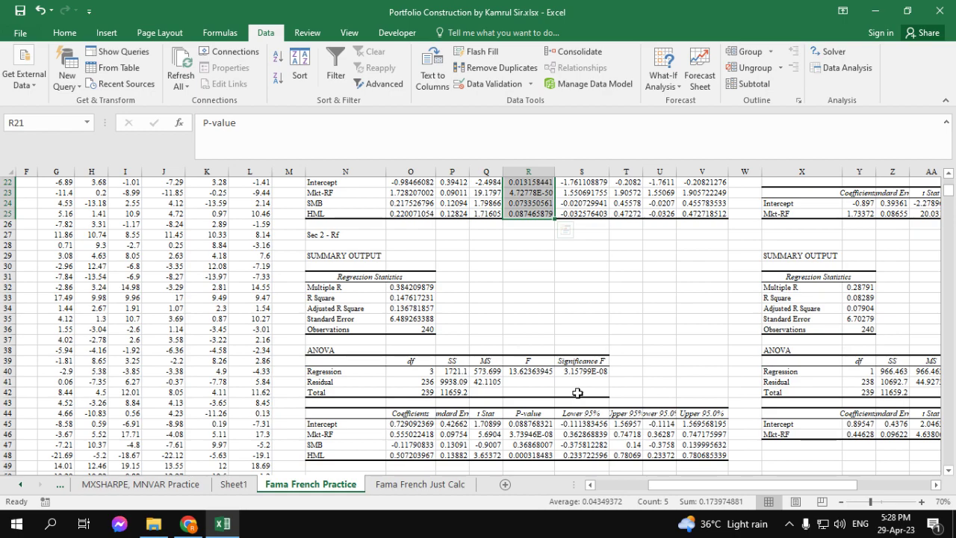
{"action": "scroll", "coordinate": [635, 342], "scroll_direction": "up", "scroll_amount": 3}
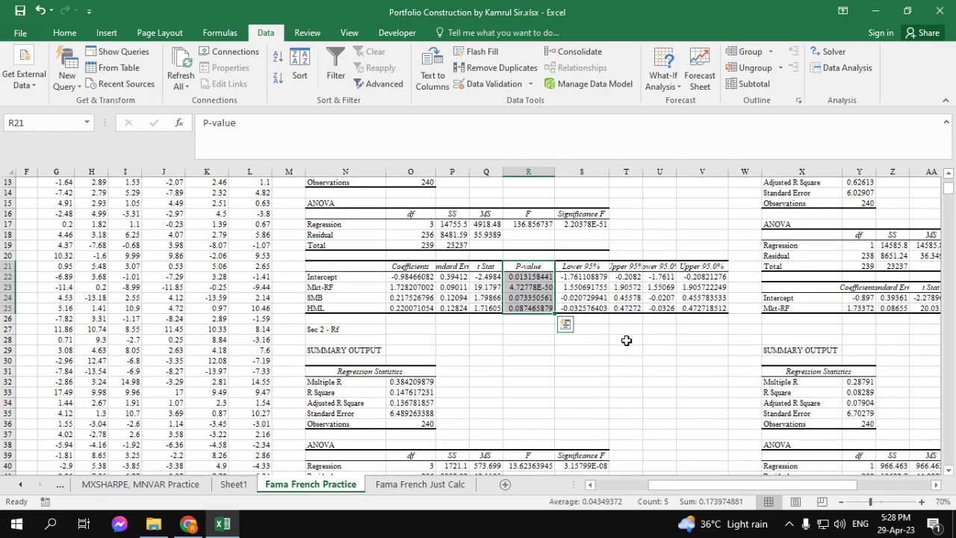
- Switch to Chrome and search Google in a new tab for "what is the significance level of t statistic for regression"
{"action": "left_click", "coordinate": [188, 524]}
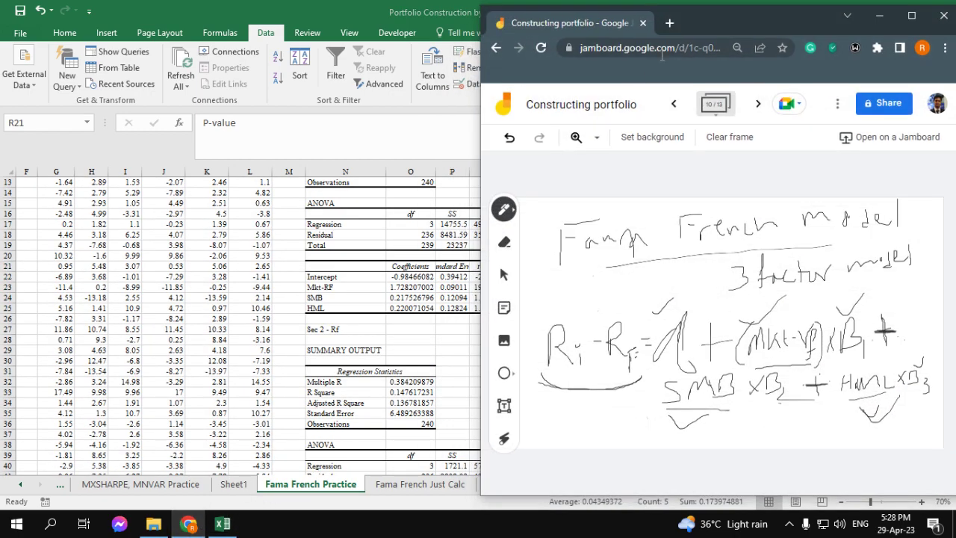
{"action": "left_click", "coordinate": [671, 23]}
{"action": "left_click", "coordinate": [757, 299]}
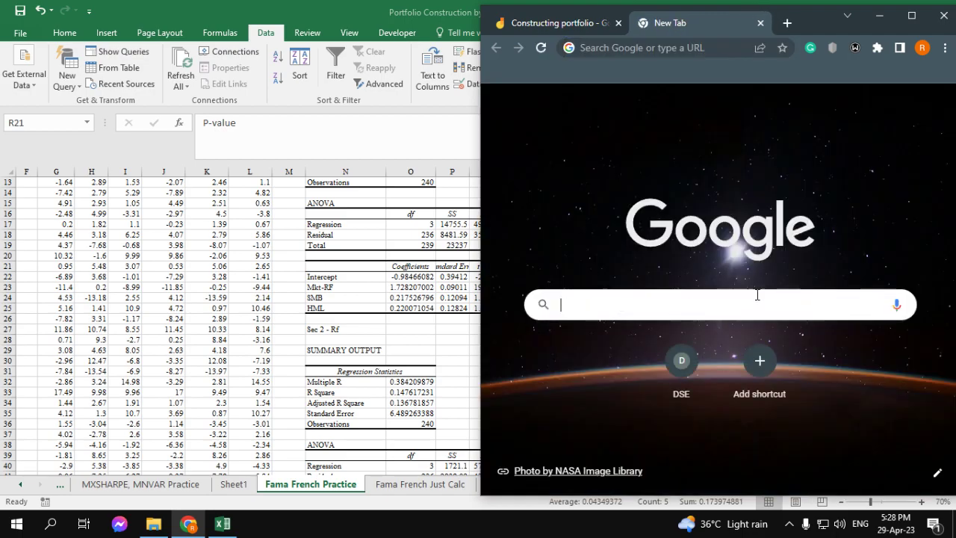
{"action": "type", "text": "w"}
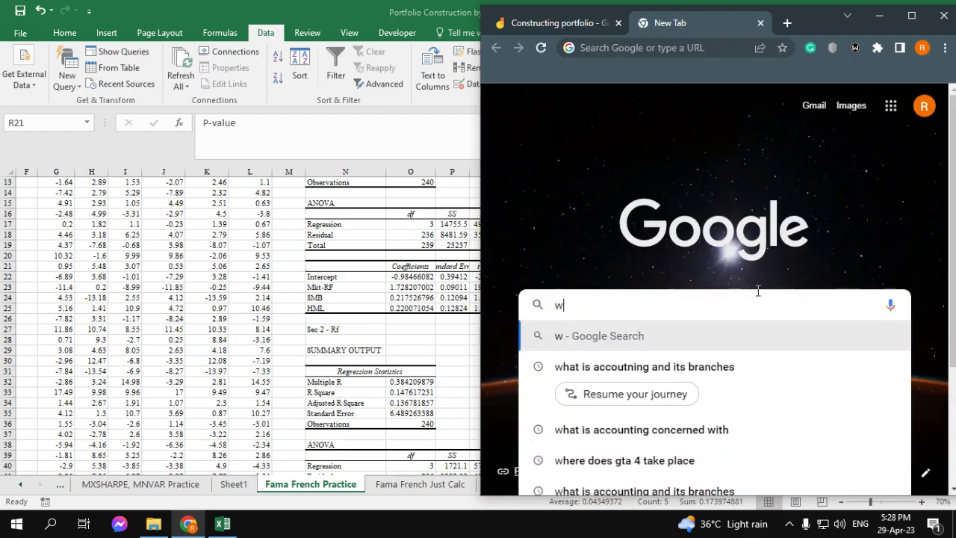
{"action": "type", "text": "ja"}
{"action": "key", "text": "BackSpace"}
{"action": "key", "text": "BackSpace"}
{"action": "type", "text": "ha"}
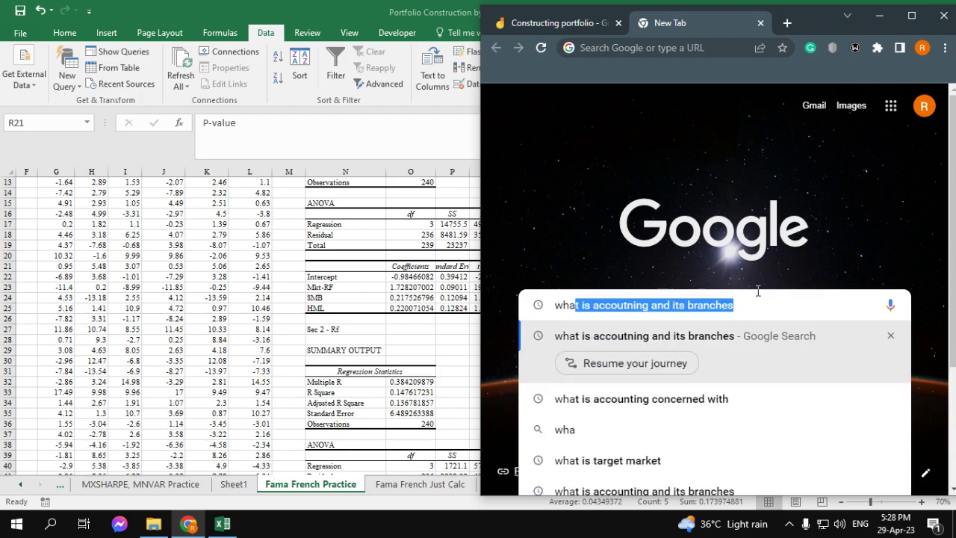
{"action": "type", "text": "t is the t"}
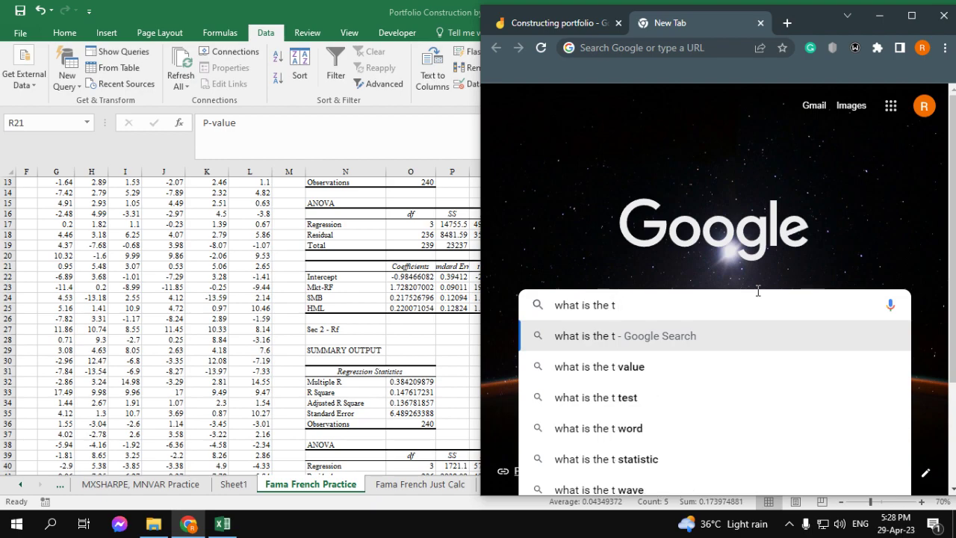
{"action": "key", "text": "BackSpace"}
{"action": "type", "text": "significance lec"}
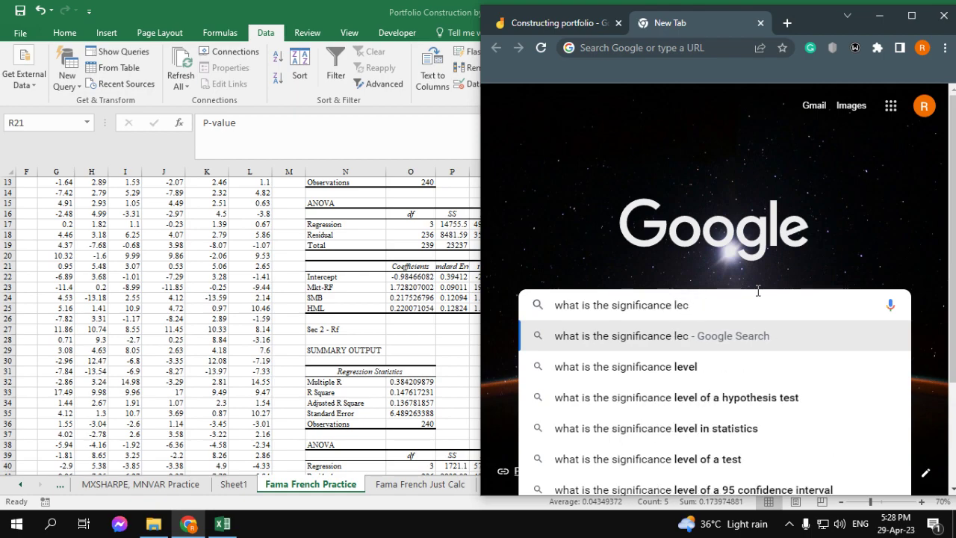
{"action": "key", "text": "BackSpace"}
{"action": "type", "text": "vel o"}
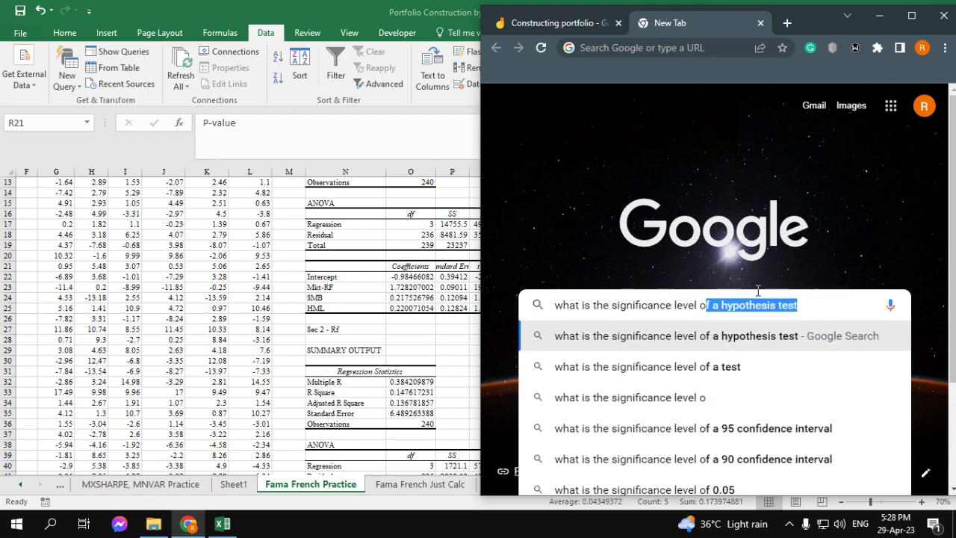
{"action": "type", "text": "f t stat"}
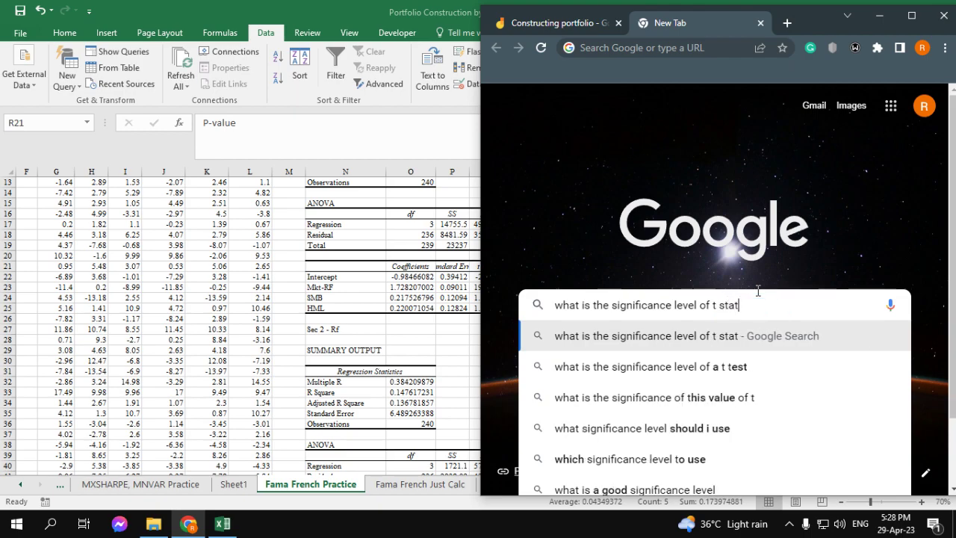
{"action": "type", "text": "istic "}
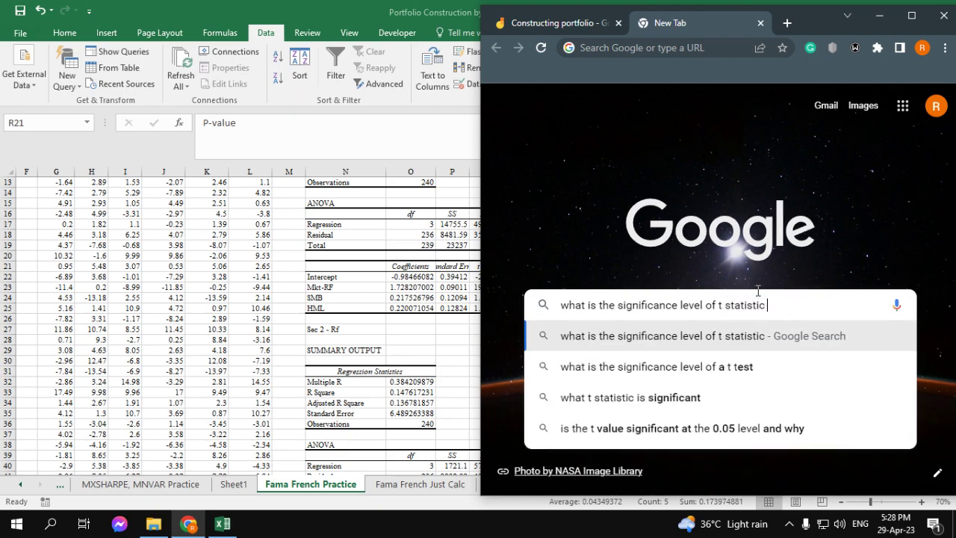
{"action": "type", "text": "for"}
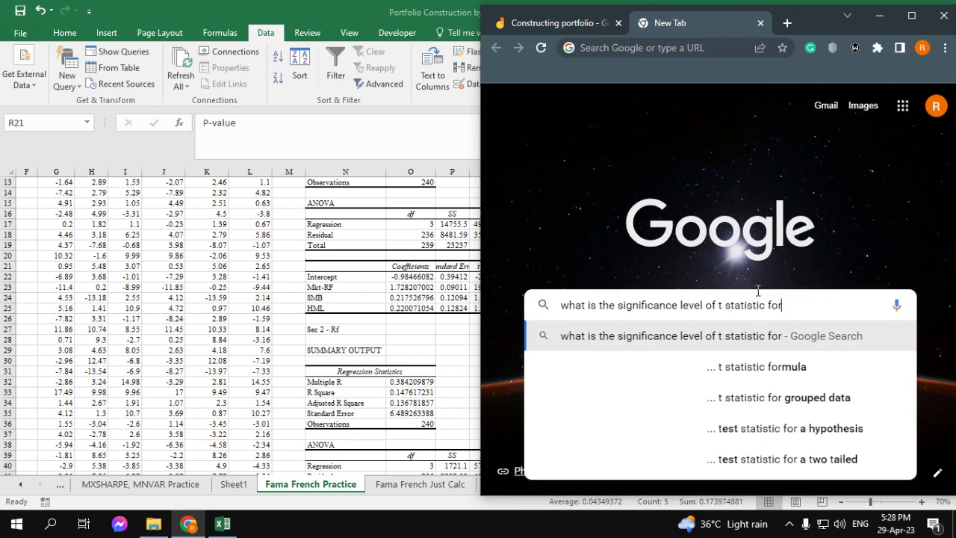
{"action": "type", "text": " regressoio"}
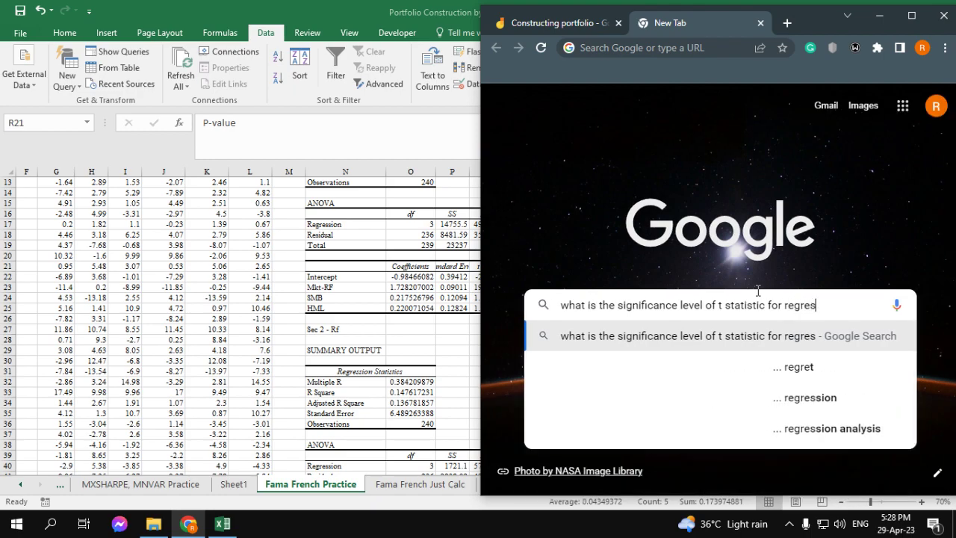
{"action": "key", "text": "BackSpace"}
{"action": "key", "text": "BackSpace"}
{"action": "key", "text": "BackSpace"}
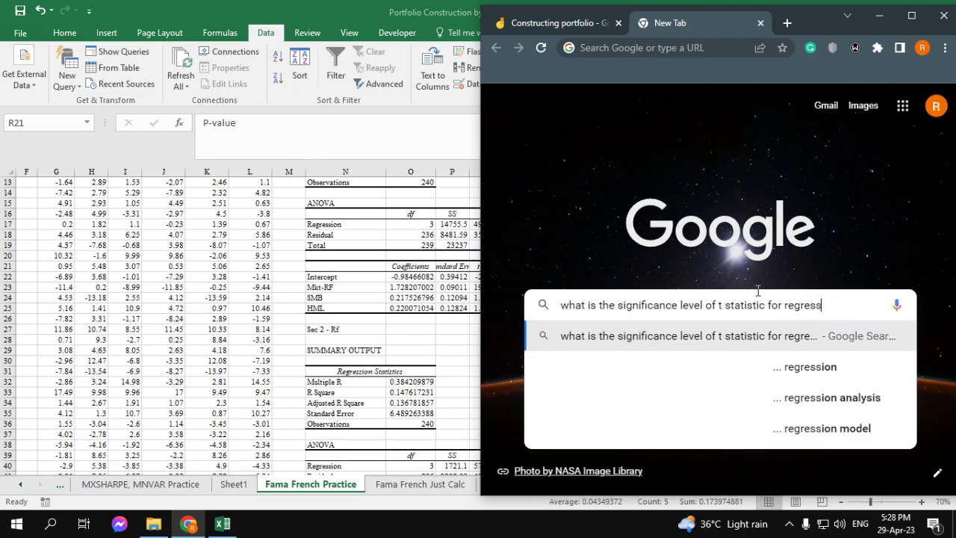
{"action": "type", "text": "ion"}
{"action": "key", "text": "Return"}
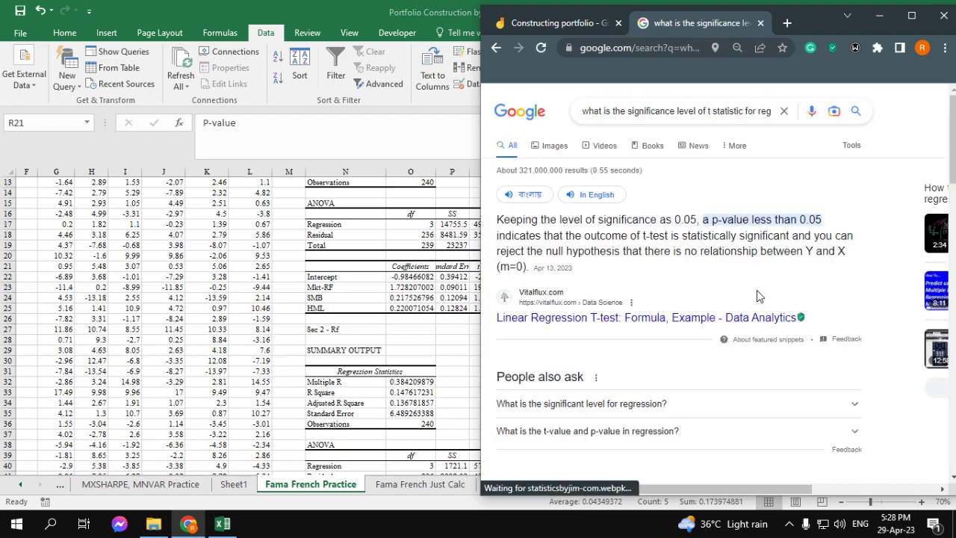
- Skim the search results for the significance level of a regression t-test, and close the search tab
{"action": "scroll", "coordinate": [758, 296], "scroll_direction": "down", "scroll_amount": 4}
{"action": "scroll", "coordinate": [743, 313], "scroll_direction": "down", "scroll_amount": 2}
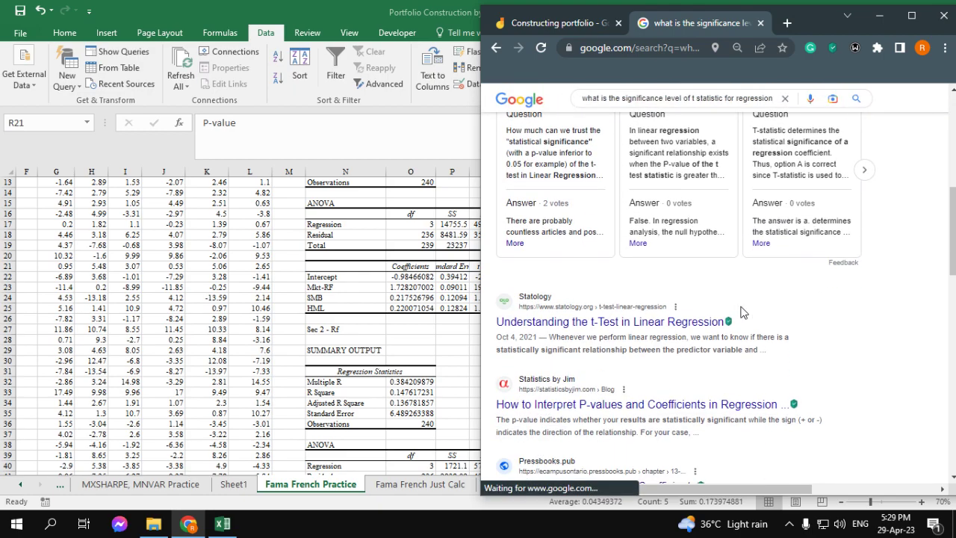
{"action": "scroll", "coordinate": [803, 306], "scroll_direction": "up", "scroll_amount": 5}
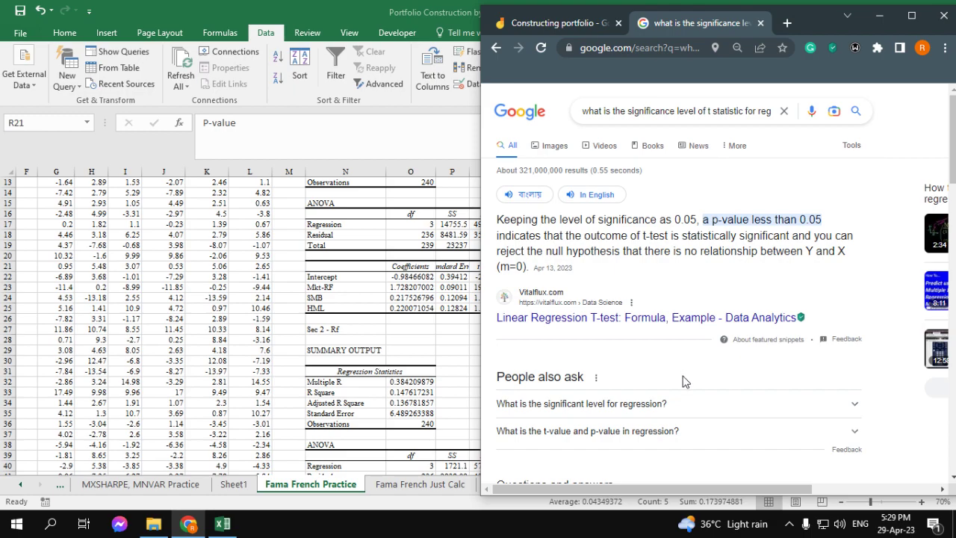
{"action": "scroll", "coordinate": [682, 377], "scroll_direction": "down", "scroll_amount": 8}
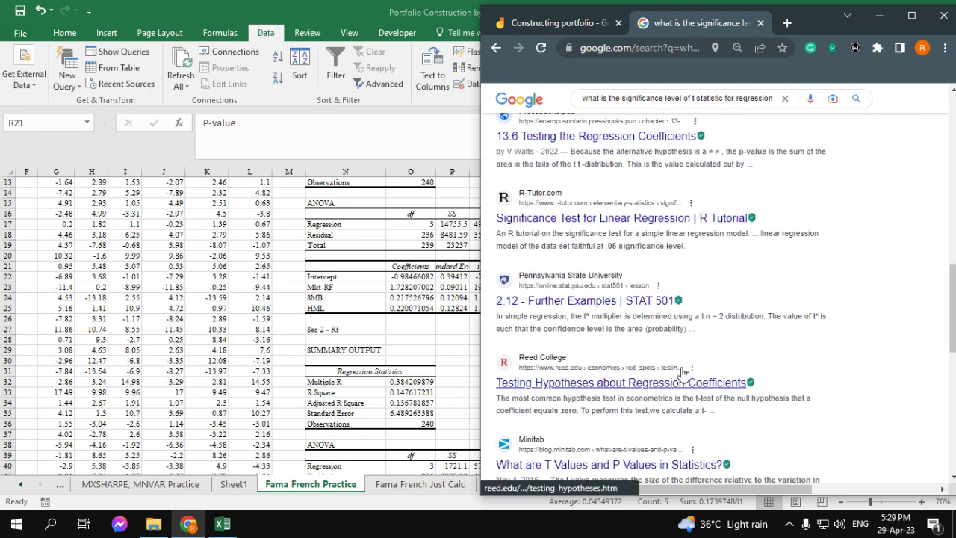
{"action": "scroll", "coordinate": [747, 303], "scroll_direction": "down", "scroll_amount": 2}
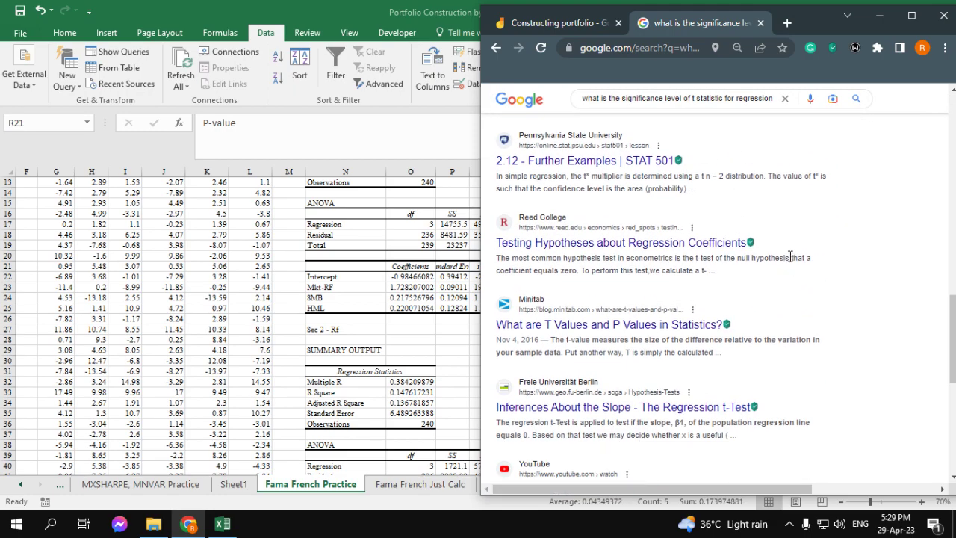
{"action": "left_click", "coordinate": [761, 23]}
- Return to Excel and highlight the P-value and Coefficients columns of the Sec 1 - Rf Multi Index Model output
{"action": "left_click", "coordinate": [394, 275]}
{"action": "scroll", "coordinate": [393, 275], "scroll_direction": "up", "scroll_amount": 5}
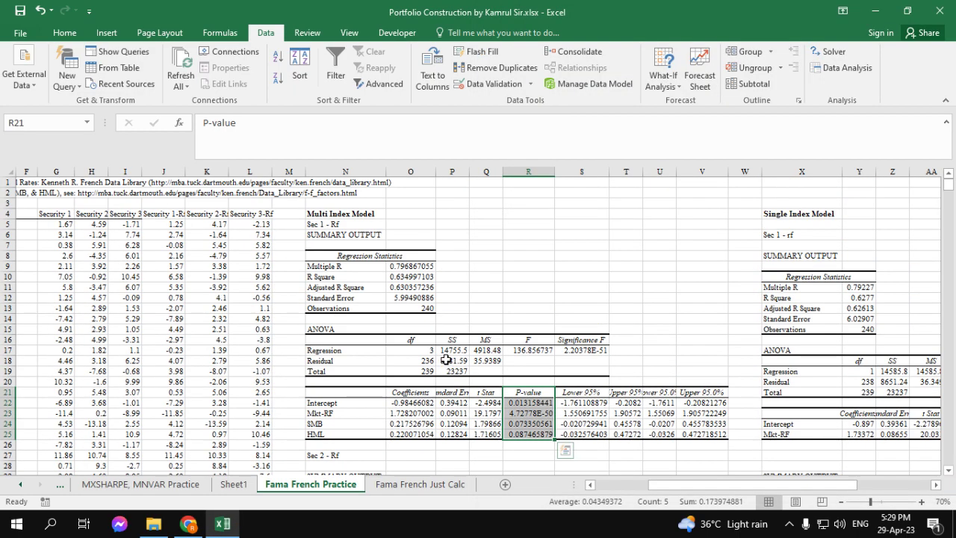
{"action": "scroll", "coordinate": [523, 328], "scroll_direction": "down", "scroll_amount": 3}
{"action": "left_click_drag", "start_coordinate": [530, 329], "coordinate": [538, 372]}
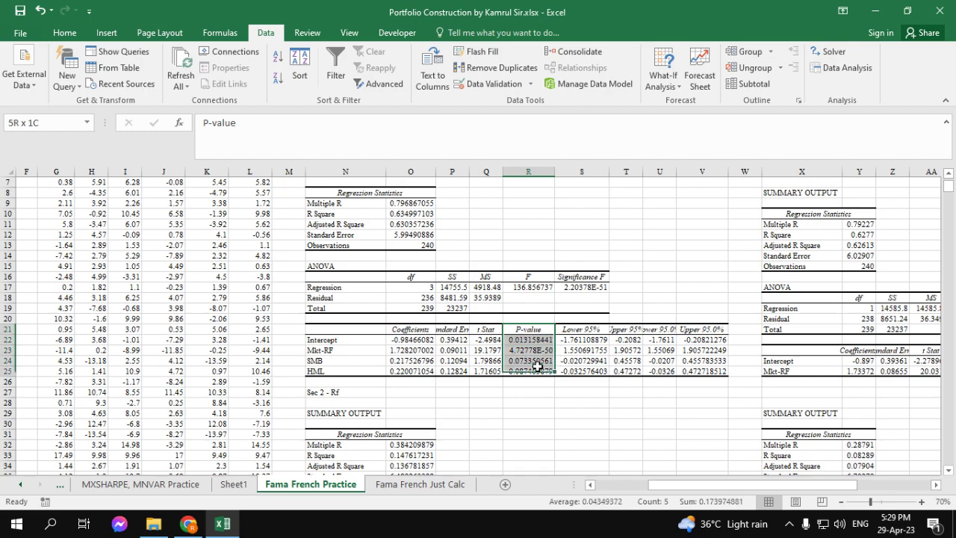
{"action": "left_click_drag", "start_coordinate": [423, 331], "coordinate": [422, 374]}
{"action": "left_click", "coordinate": [346, 396]}
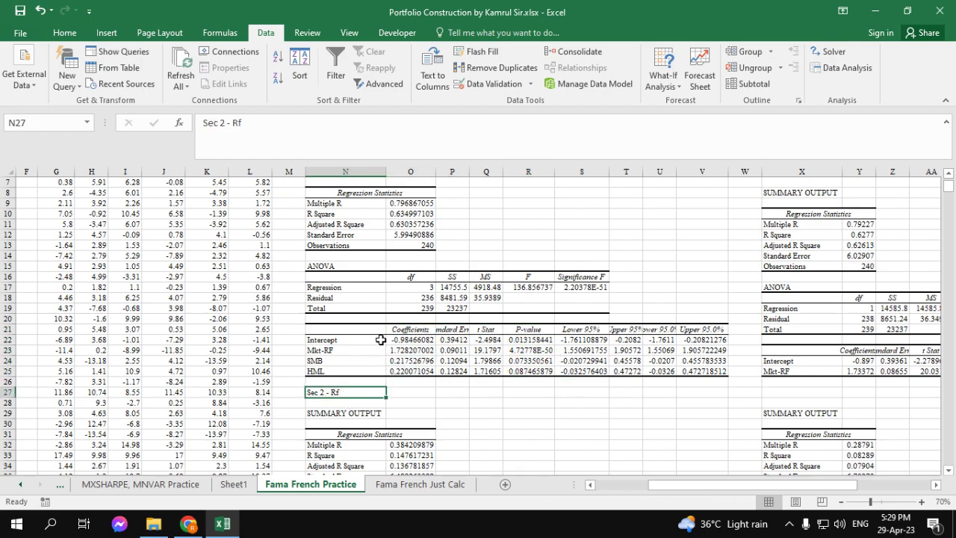
- Inspect the Intercept row's coefficient and P-value in the Sec 1 - Rf Multi Index Model output
{"action": "scroll", "coordinate": [386, 357], "scroll_direction": "up", "scroll_amount": 2}
{"action": "left_click_drag", "start_coordinate": [348, 395], "coordinate": [419, 436]}
{"action": "left_click", "coordinate": [355, 401]}
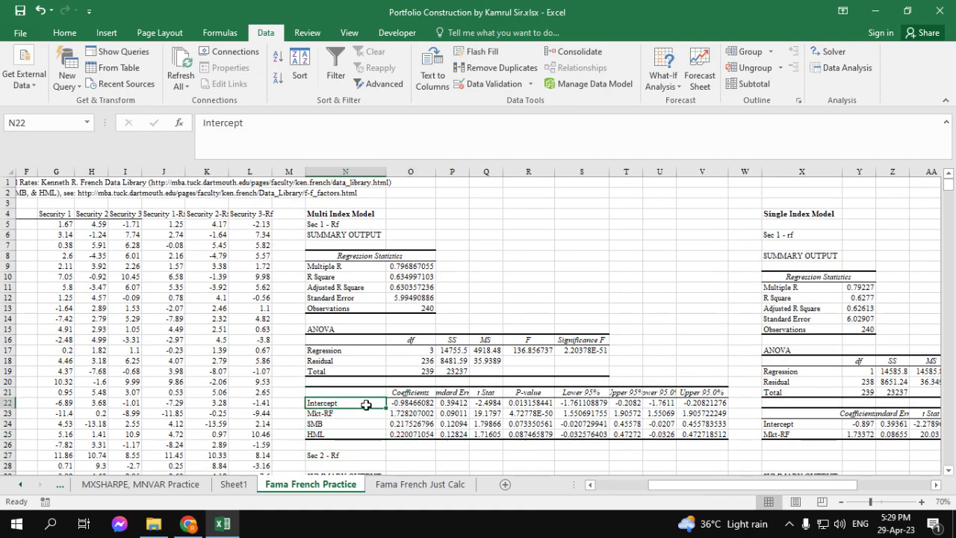
{"action": "left_click", "coordinate": [394, 403]}
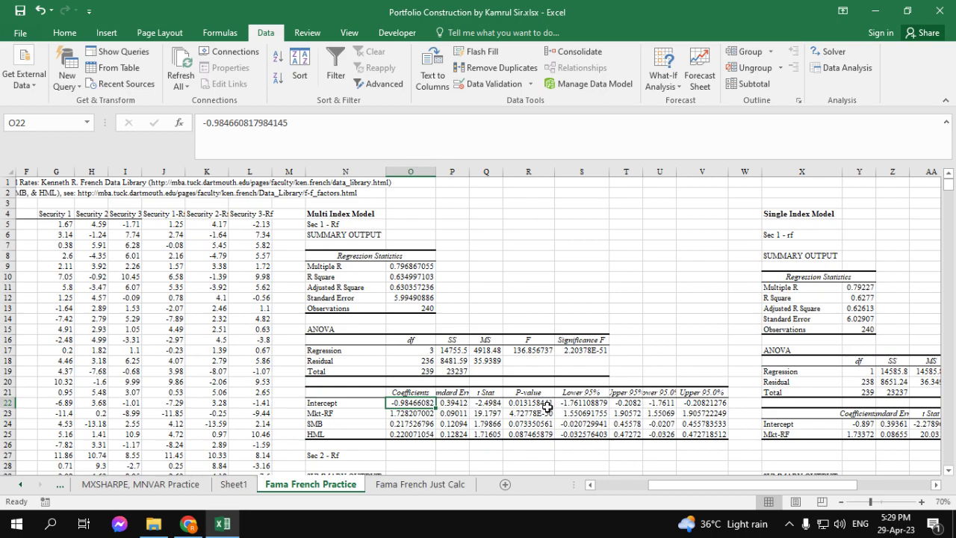
{"action": "left_click", "coordinate": [355, 414]}
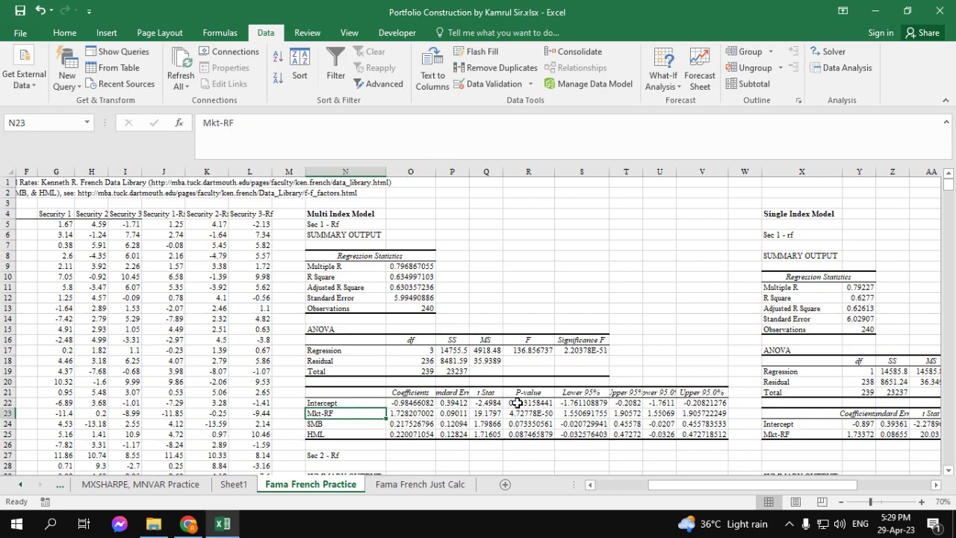
{"action": "left_click", "coordinate": [529, 403]}
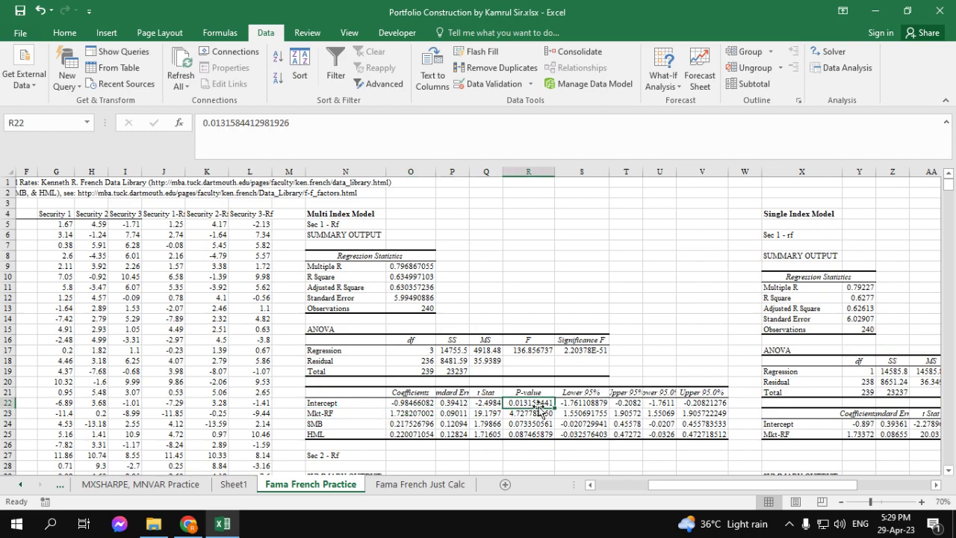
- Inspect the Mkt-RF coefficient and P-value in the Sec 1 - Rf Multi Index Model output, and compare them with the Intercept coefficient
{"action": "left_click", "coordinate": [348, 415]}
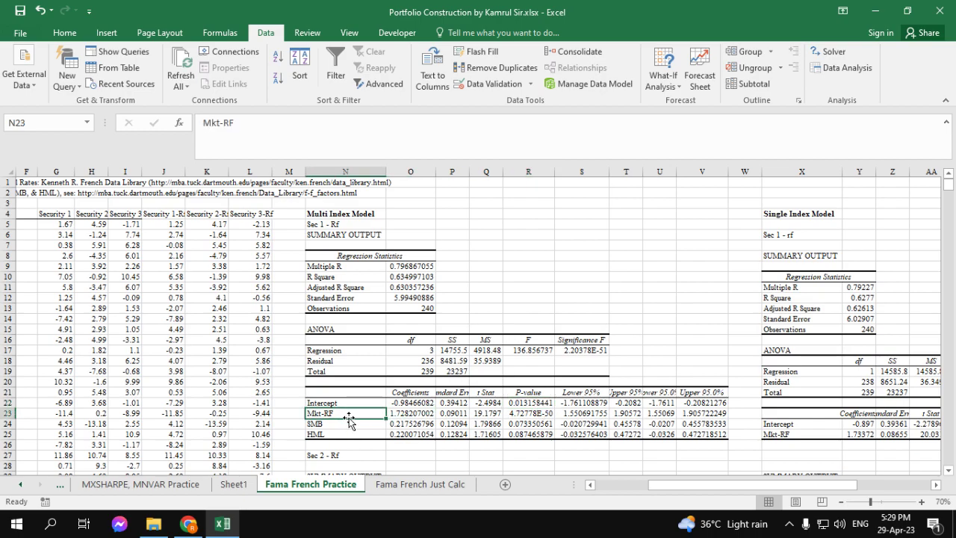
{"action": "scroll", "coordinate": [523, 363], "scroll_direction": "up", "scroll_amount": 1, "text": "ctrl"}
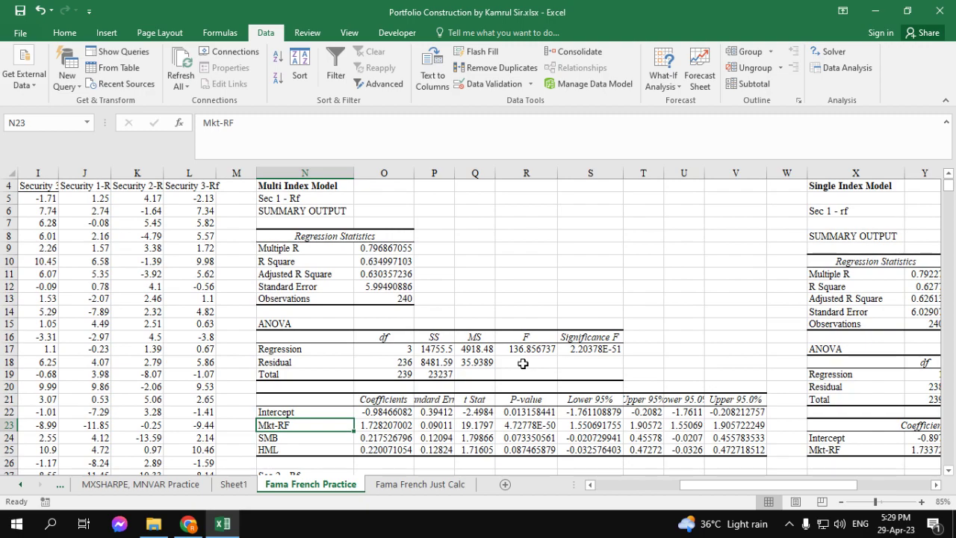
{"action": "scroll", "coordinate": [523, 363], "scroll_direction": "down", "scroll_amount": 2}
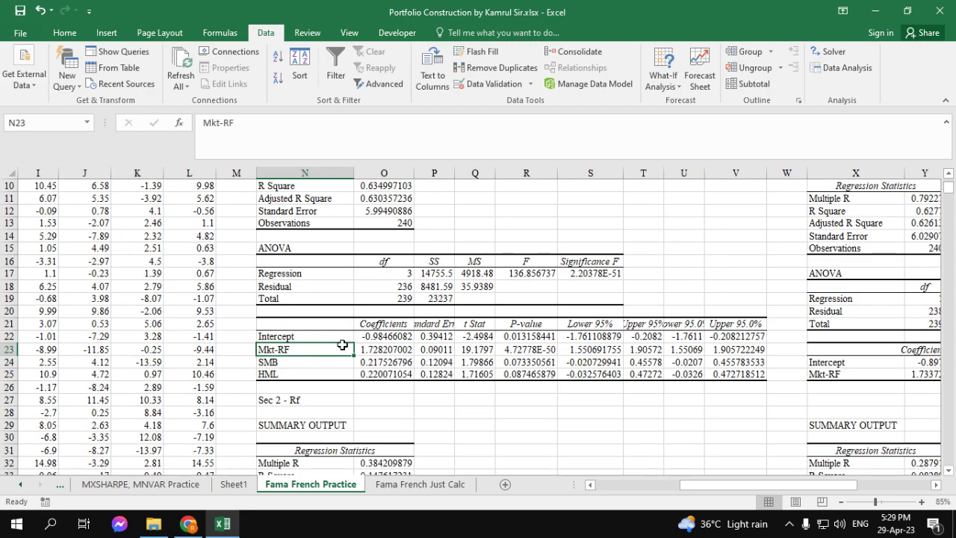
{"action": "left_click", "coordinate": [379, 349]}
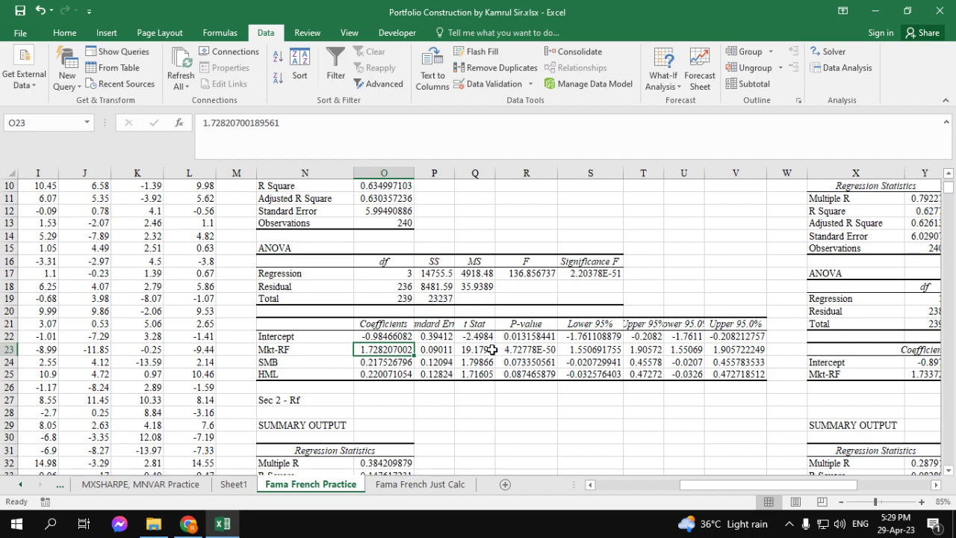
{"action": "left_click", "coordinate": [552, 353]}
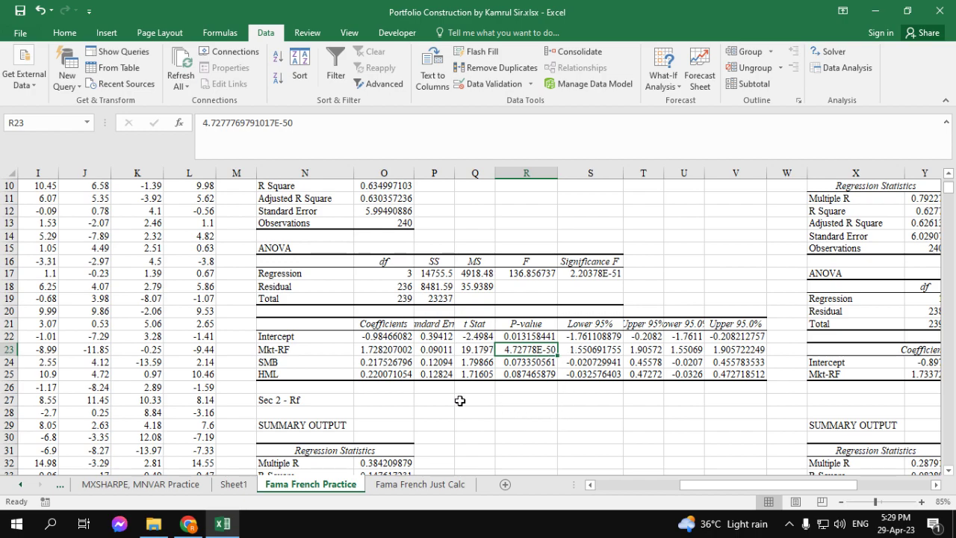
{"action": "left_click", "coordinate": [340, 351]}
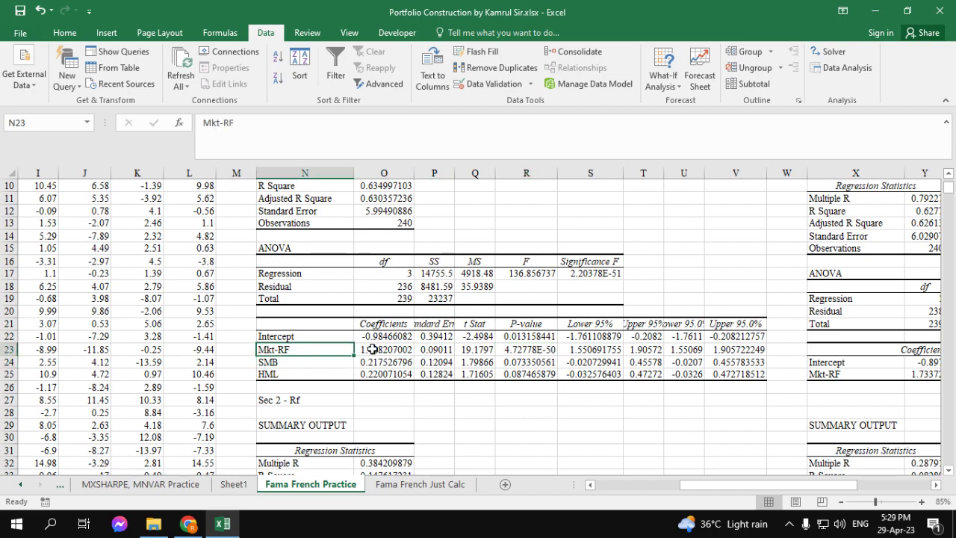
{"action": "left_click", "coordinate": [372, 350]}
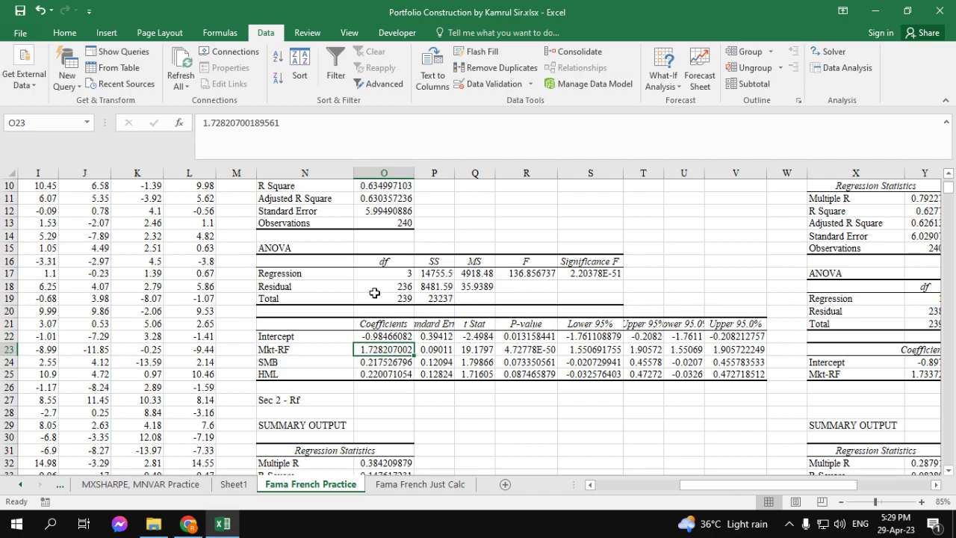
{"action": "left_click", "coordinate": [380, 339]}
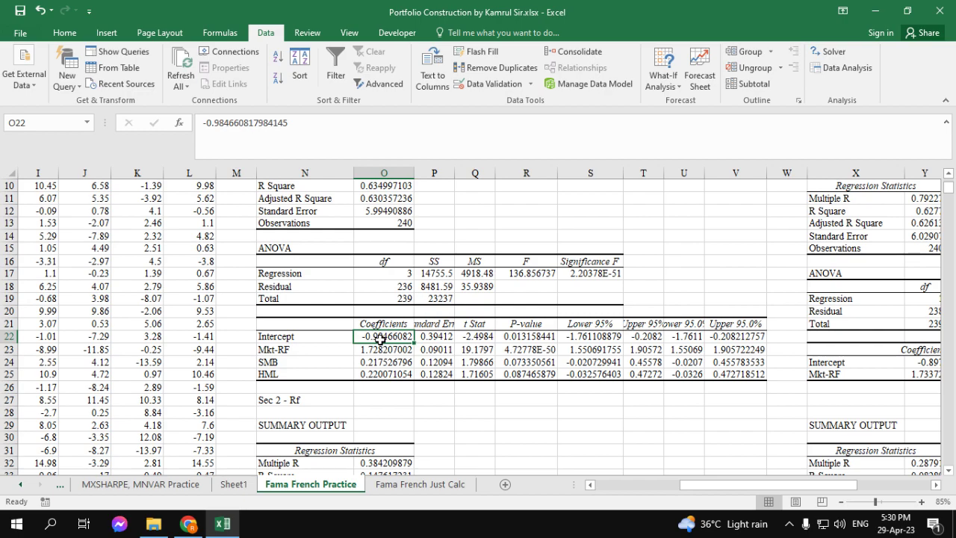
- Inspect the Mkt-RF and SMB coefficients with their P-values in the Sec 1 - Rf Multi Index Model output
{"action": "left_click", "coordinate": [383, 350]}
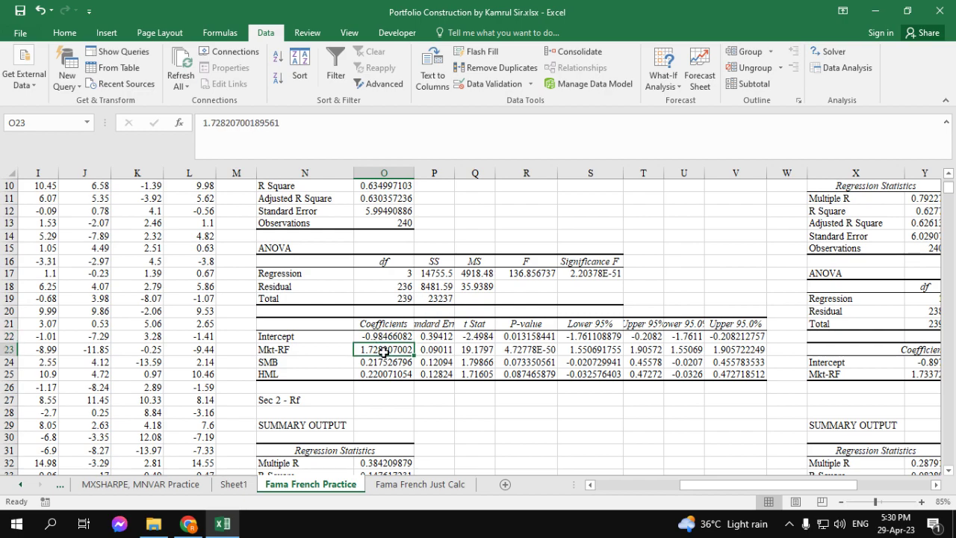
{"action": "left_click", "coordinate": [549, 350]}
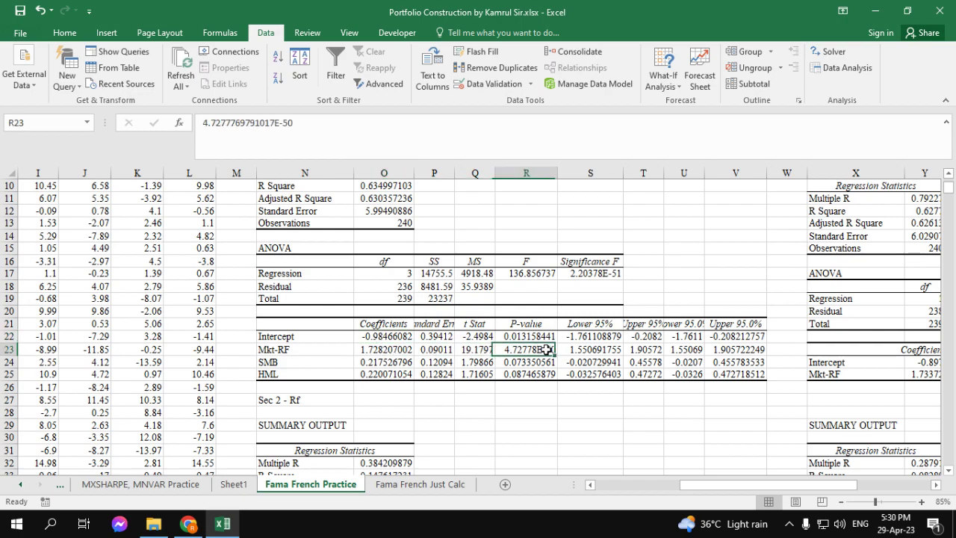
{"action": "left_click", "coordinate": [393, 363]}
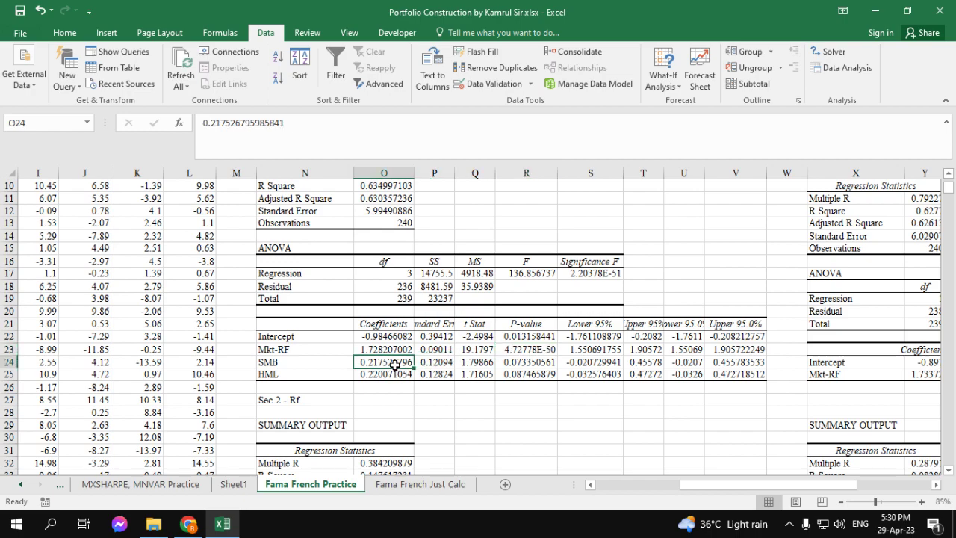
{"action": "left_click", "coordinate": [349, 363]}
{"action": "left_click", "coordinate": [367, 364]}
{"action": "left_click", "coordinate": [341, 364]}
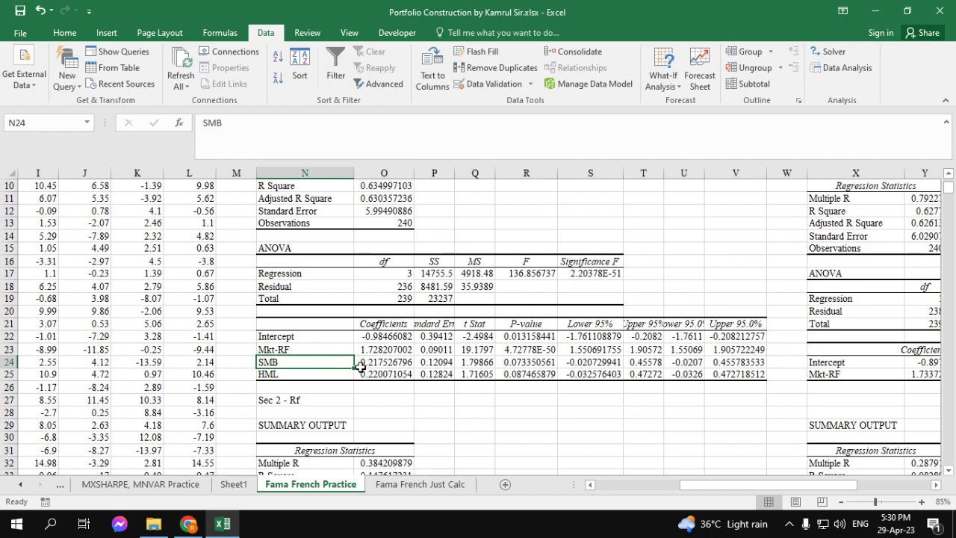
{"action": "left_click", "coordinate": [365, 368]}
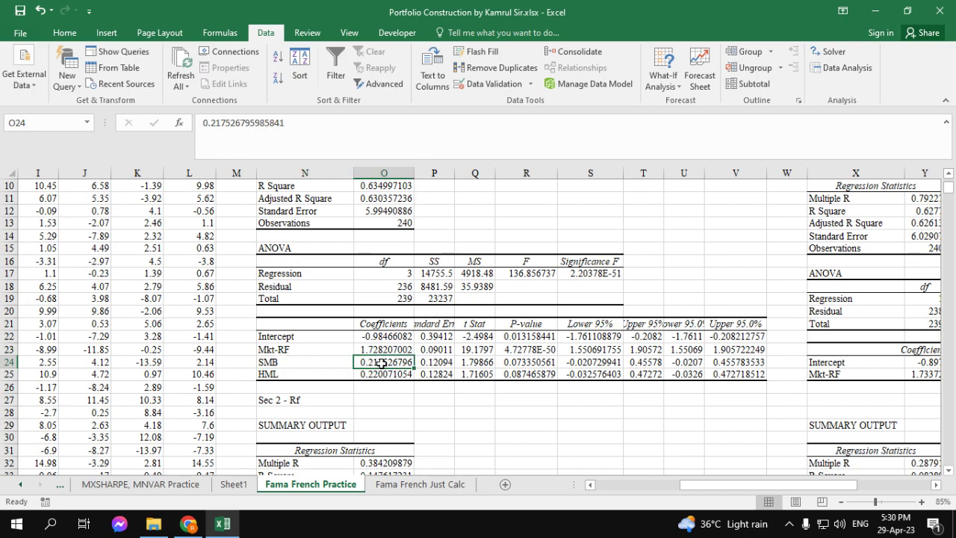
{"action": "left_click", "coordinate": [547, 361]}
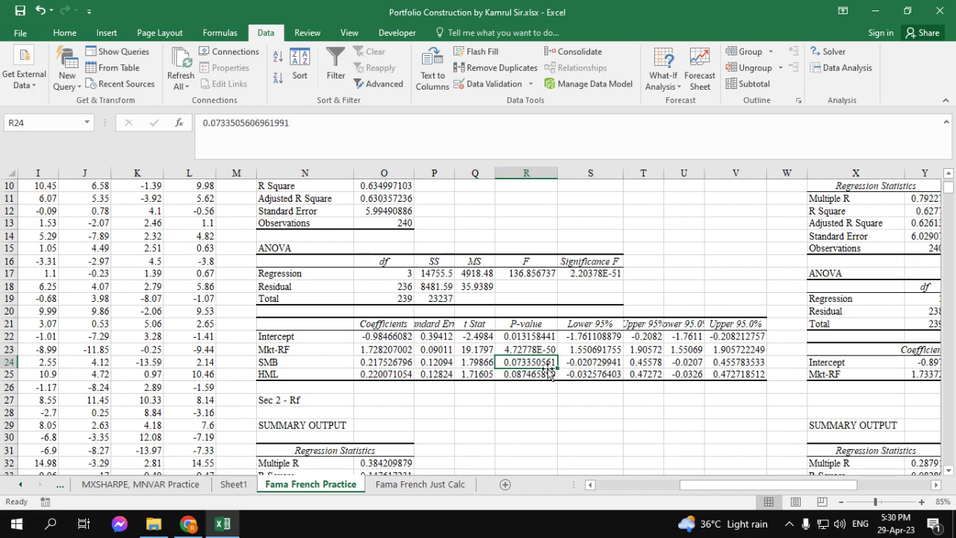
{"action": "left_click_drag", "start_coordinate": [298, 365], "coordinate": [392, 364]}
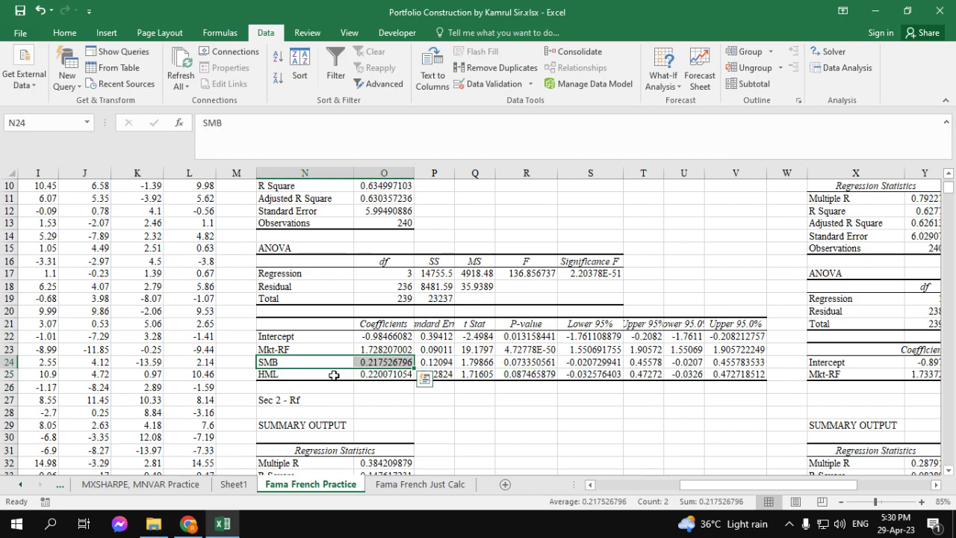
- Inspect the HML factor's coefficient and P-value in the Sec 1 - Rf Multi Index Model output
{"action": "left_click", "coordinate": [312, 375]}
{"action": "left_click_drag", "start_coordinate": [310, 373], "coordinate": [385, 371]}
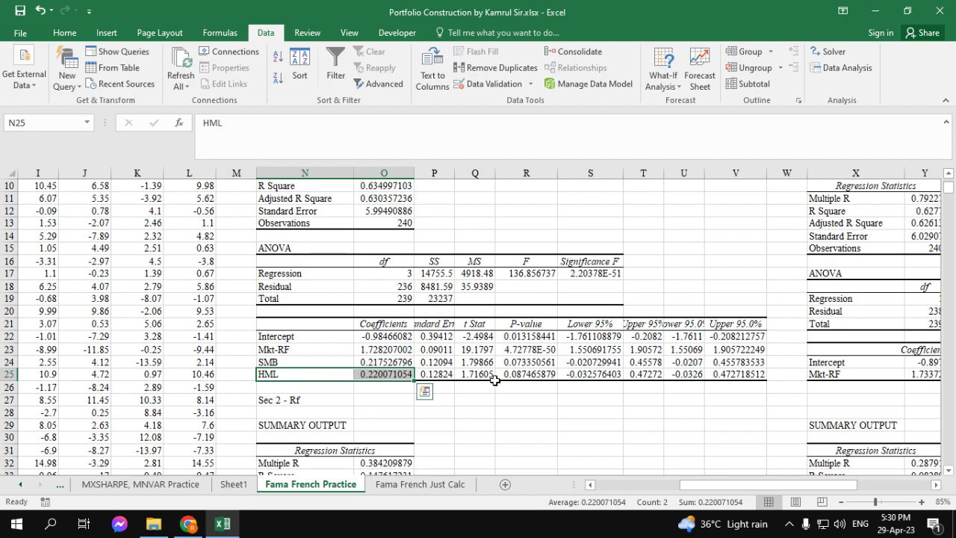
{"action": "left_click", "coordinate": [543, 378]}
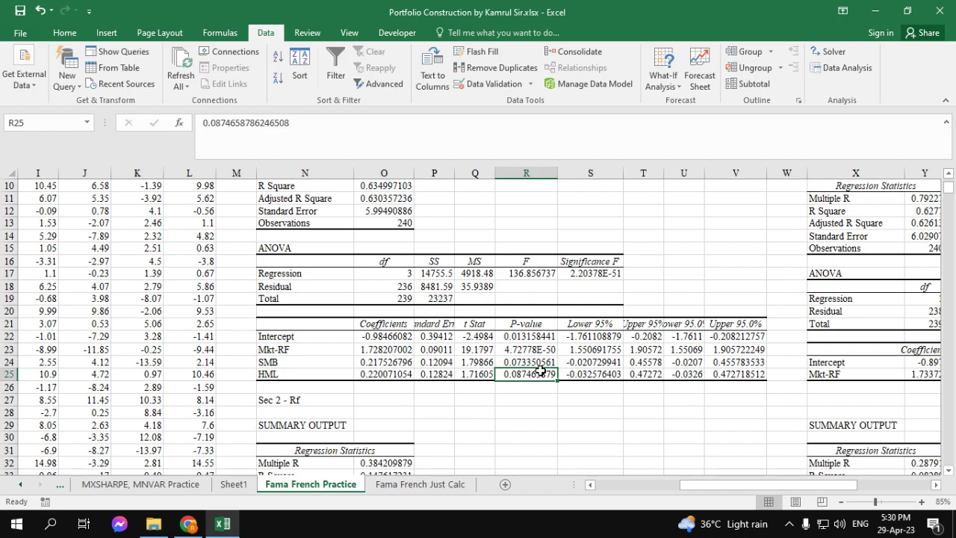
{"action": "left_click", "coordinate": [393, 376]}
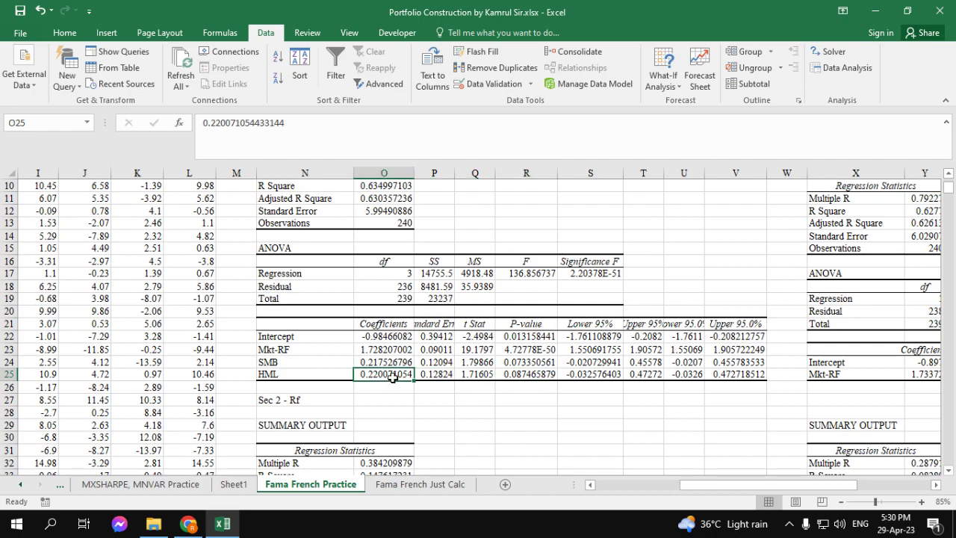
- Highlight the SMB and HML labels with their coefficients, and compare them with the Mkt-RF row of the Sec 1 - Rf Multi Index Model output
{"action": "left_click_drag", "start_coordinate": [319, 361], "coordinate": [401, 377]}
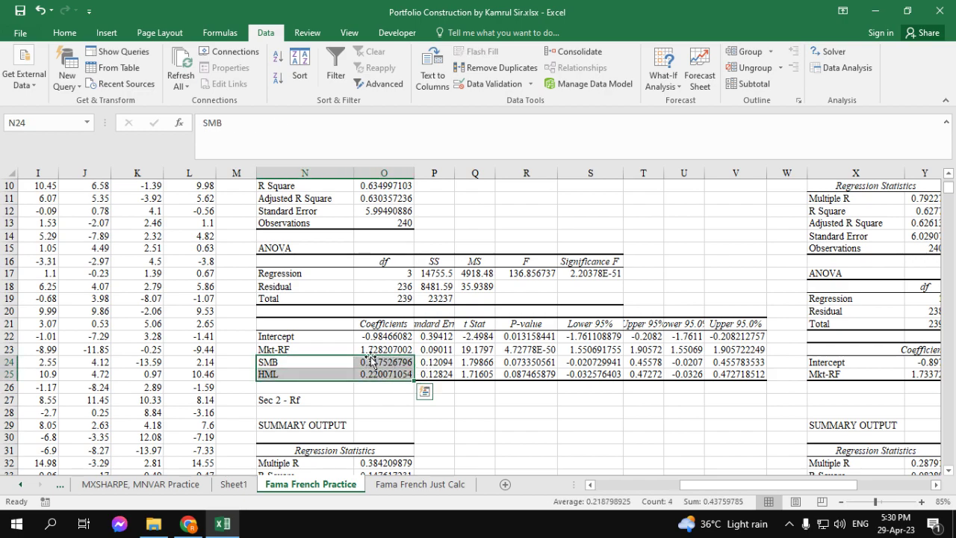
{"action": "left_click_drag", "start_coordinate": [282, 349], "coordinate": [390, 351]}
{"action": "scroll", "coordinate": [475, 307], "scroll_direction": "up", "scroll_amount": 1}
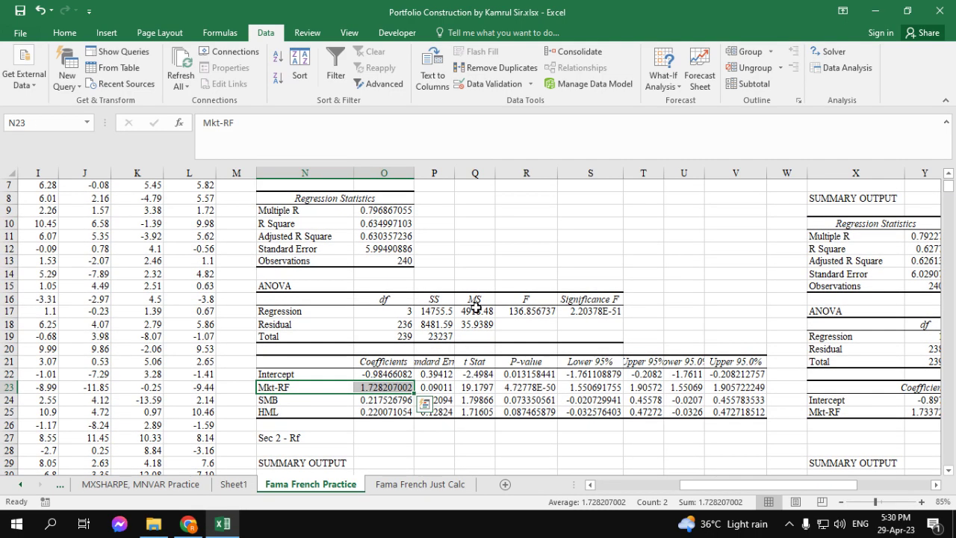
{"action": "scroll", "coordinate": [466, 323], "scroll_direction": "up", "scroll_amount": 1}
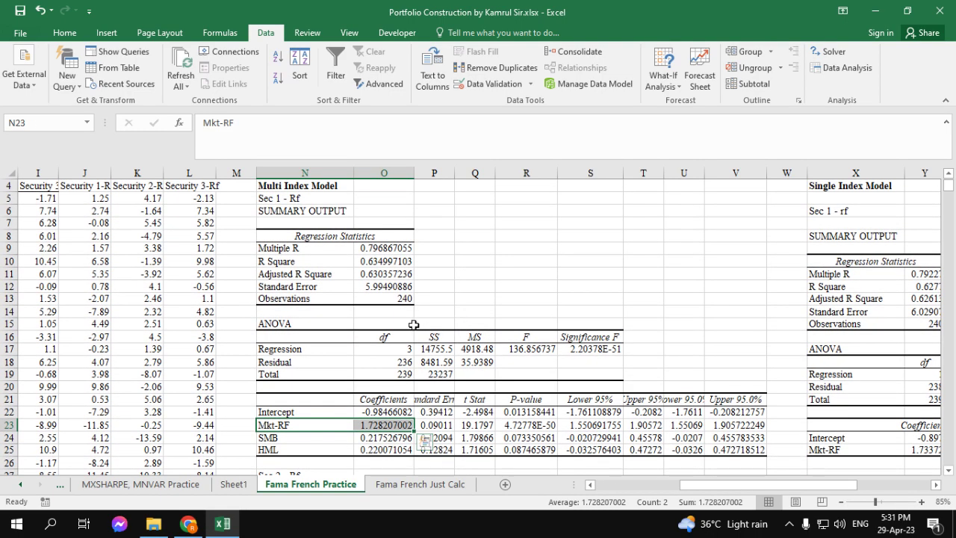
{"action": "scroll", "coordinate": [409, 329], "scroll_direction": "down", "scroll_amount": 2}
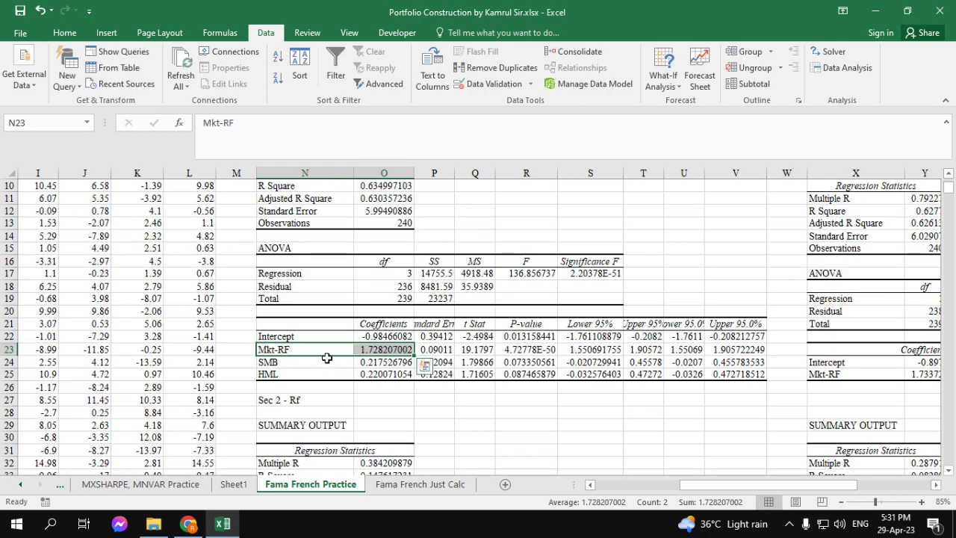
- Examine the Mkt-RF coefficient in the Sec 1 Single Index Model output against the Multi Index Model and its additional SMB and HML factors
{"action": "left_click_drag", "start_coordinate": [722, 484], "coordinate": [800, 460]}
{"action": "scroll", "coordinate": [433, 415], "scroll_direction": "up", "scroll_amount": 1}
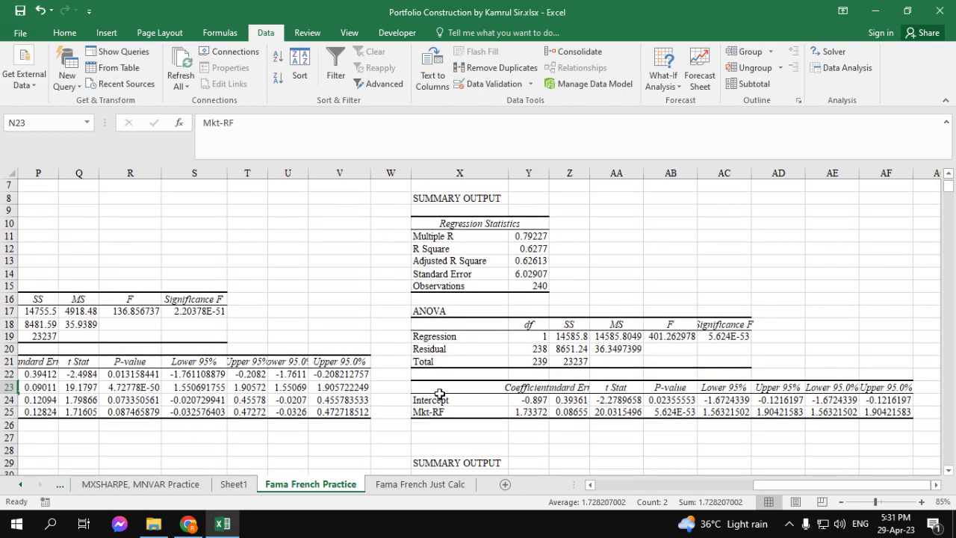
{"action": "scroll", "coordinate": [448, 400], "scroll_direction": "down", "scroll_amount": 1}
{"action": "left_click_drag", "start_coordinate": [800, 486], "coordinate": [773, 483]}
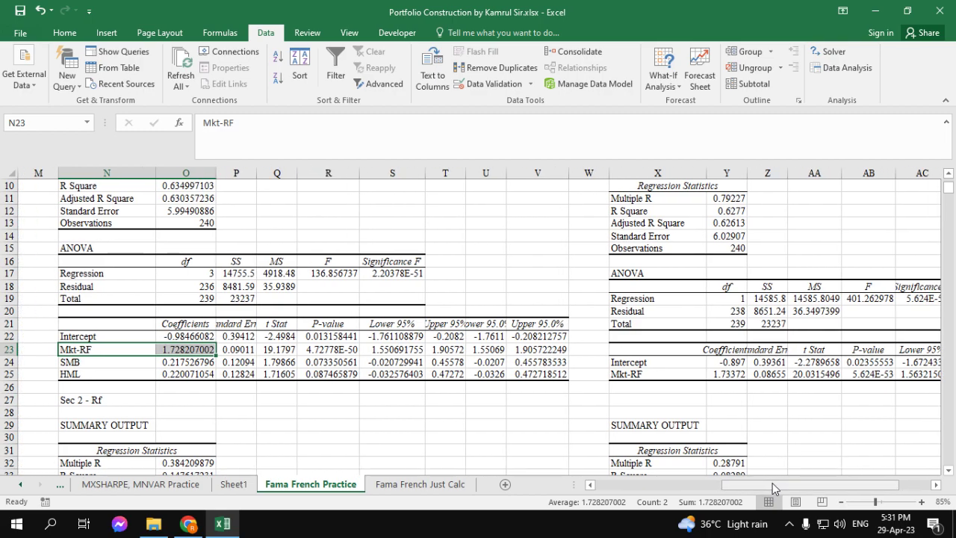
{"action": "left_click", "coordinate": [722, 385]}
{"action": "left_click", "coordinate": [726, 376]}
{"action": "scroll", "coordinate": [725, 374], "scroll_direction": "up", "scroll_amount": 1}
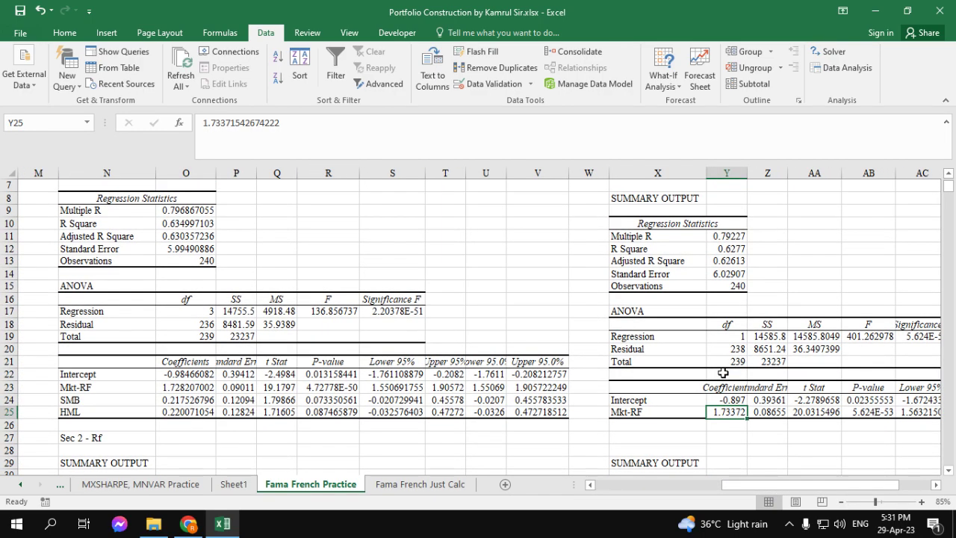
{"action": "scroll", "coordinate": [664, 382], "scroll_direction": "down", "scroll_amount": 1}
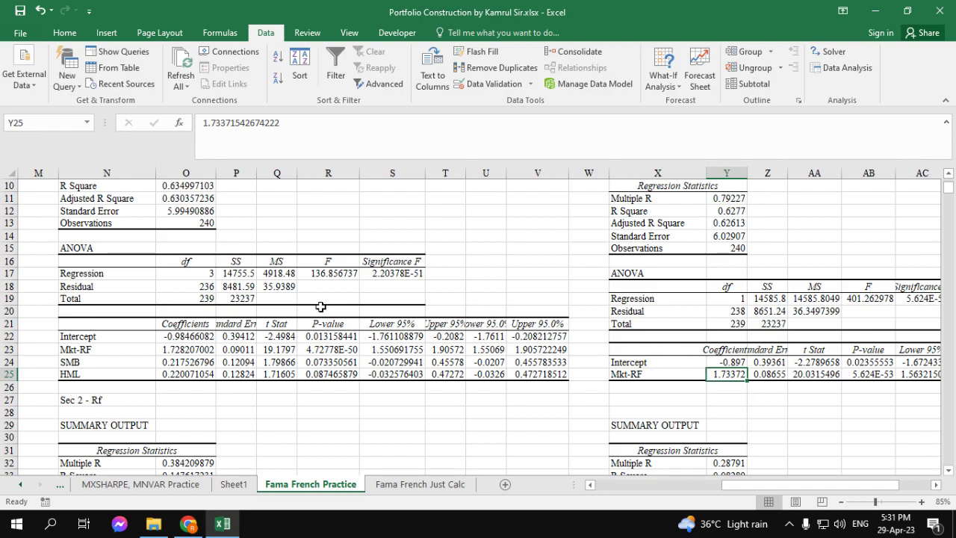
{"action": "left_click", "coordinate": [109, 363]}
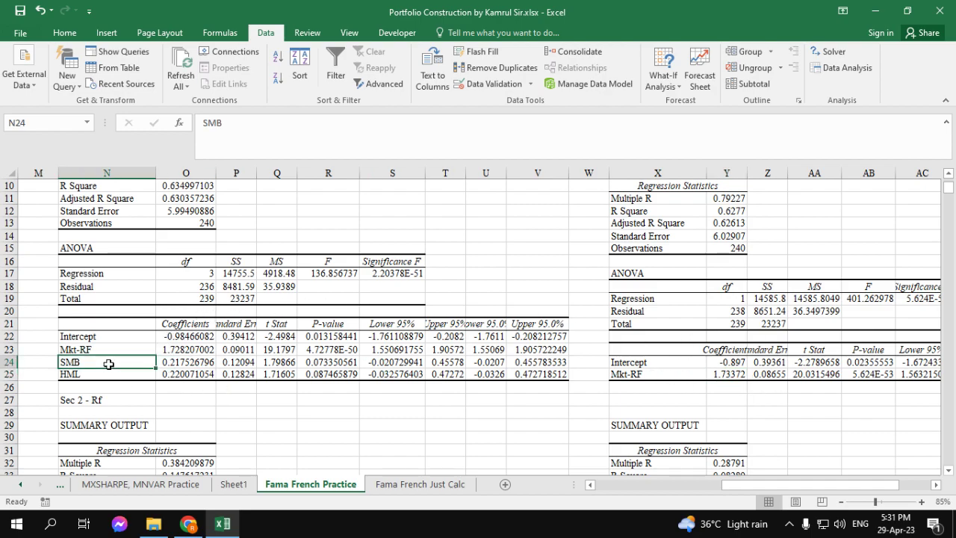
{"action": "left_click", "coordinate": [124, 375]}
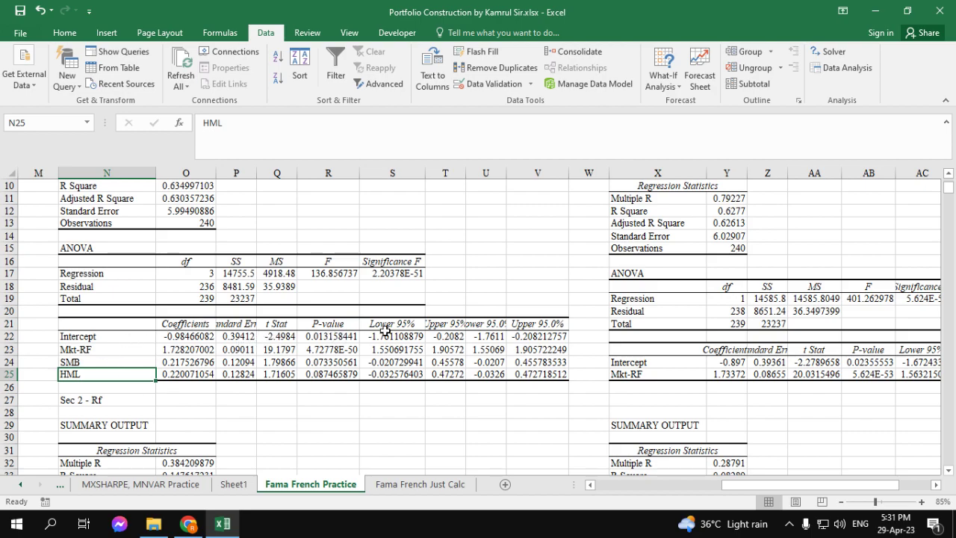
- Compare the Adjusted R Square of the Sec 1 Multi Index and Single Index models, and check the Multi Index R Square
{"action": "scroll", "coordinate": [440, 316], "scroll_direction": "down", "scroll_amount": 2}
{"action": "scroll", "coordinate": [439, 313], "scroll_direction": "down", "scroll_amount": 2}
{"action": "scroll", "coordinate": [430, 310], "scroll_direction": "up", "scroll_amount": 2}
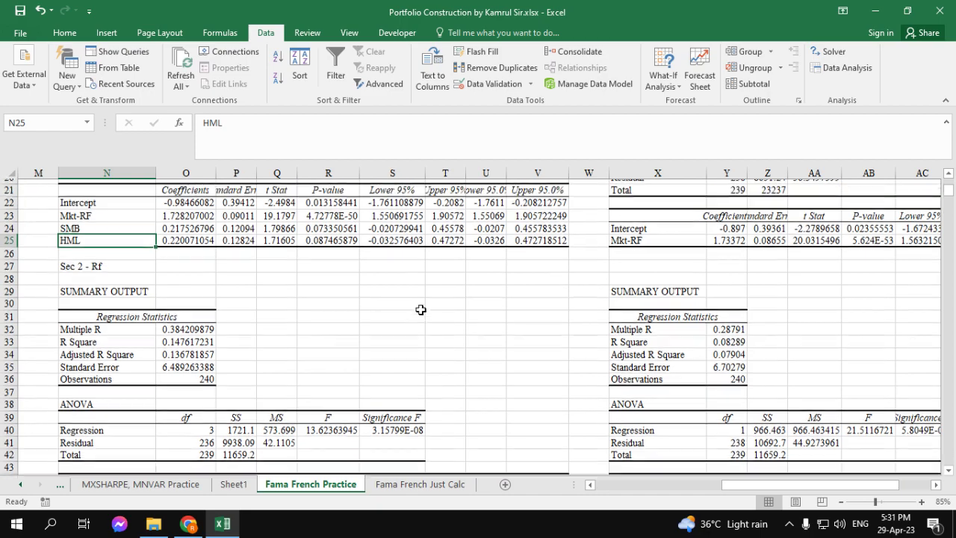
{"action": "scroll", "coordinate": [418, 306], "scroll_direction": "down", "scroll_amount": 2}
{"action": "scroll", "coordinate": [419, 306], "scroll_direction": "down", "scroll_amount": 2}
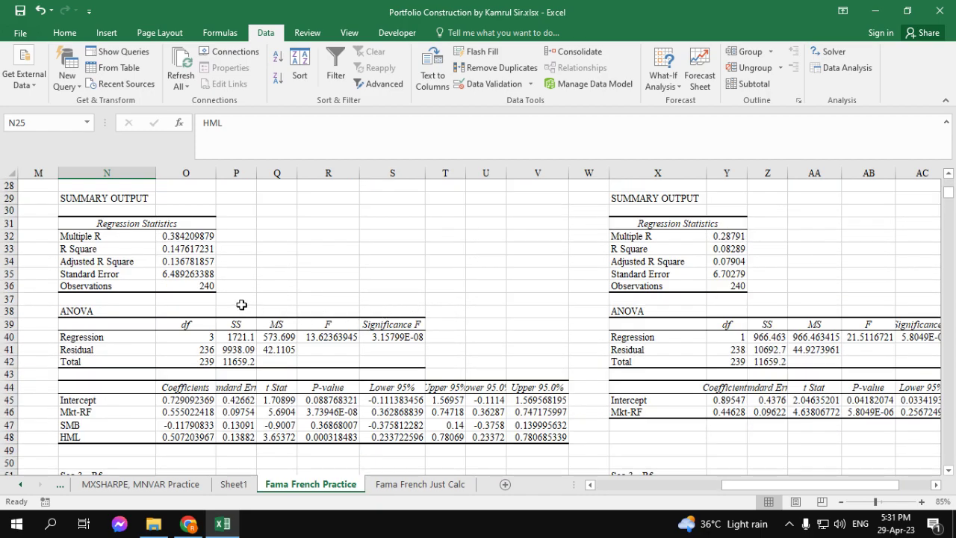
{"action": "scroll", "coordinate": [242, 307], "scroll_direction": "up", "scroll_amount": 5}
{"action": "scroll", "coordinate": [241, 306], "scroll_direction": "up", "scroll_amount": 2}
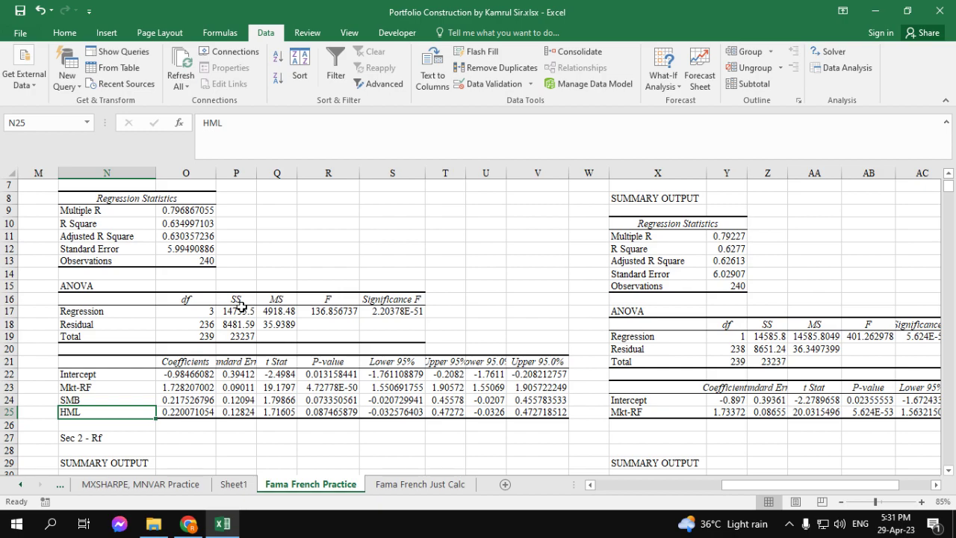
{"action": "left_click", "coordinate": [183, 247]}
{"action": "left_click", "coordinate": [188, 235]}
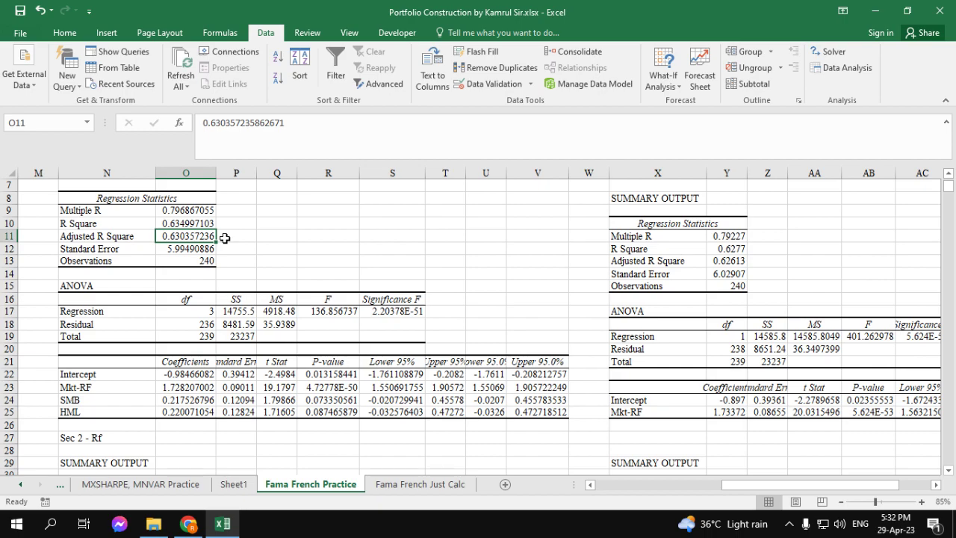
{"action": "left_click", "coordinate": [732, 262]}
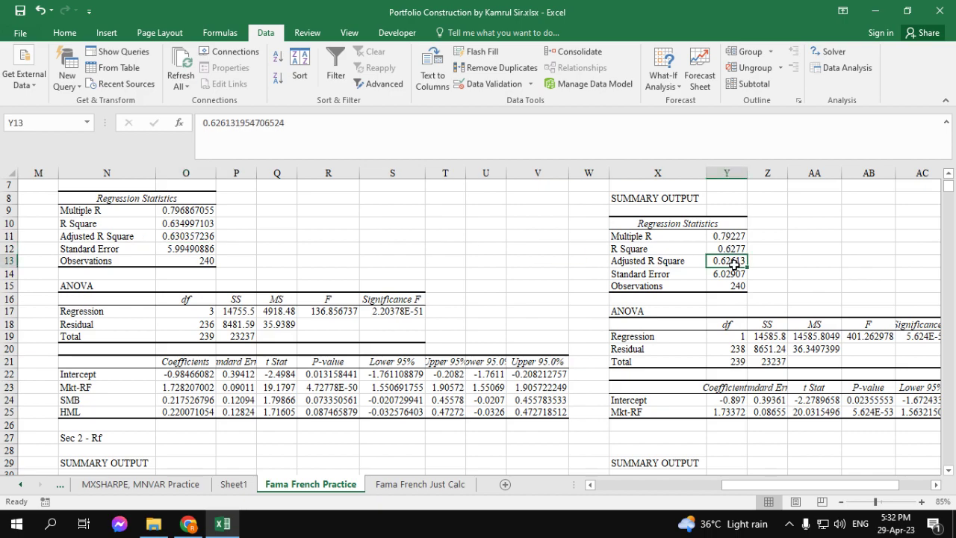
{"action": "left_click", "coordinate": [186, 239]}
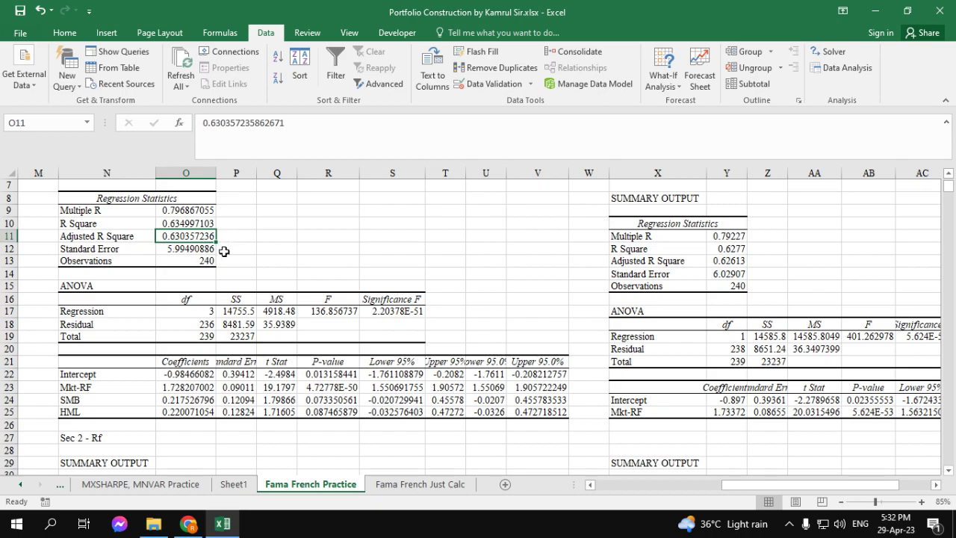
{"action": "left_click", "coordinate": [738, 261]}
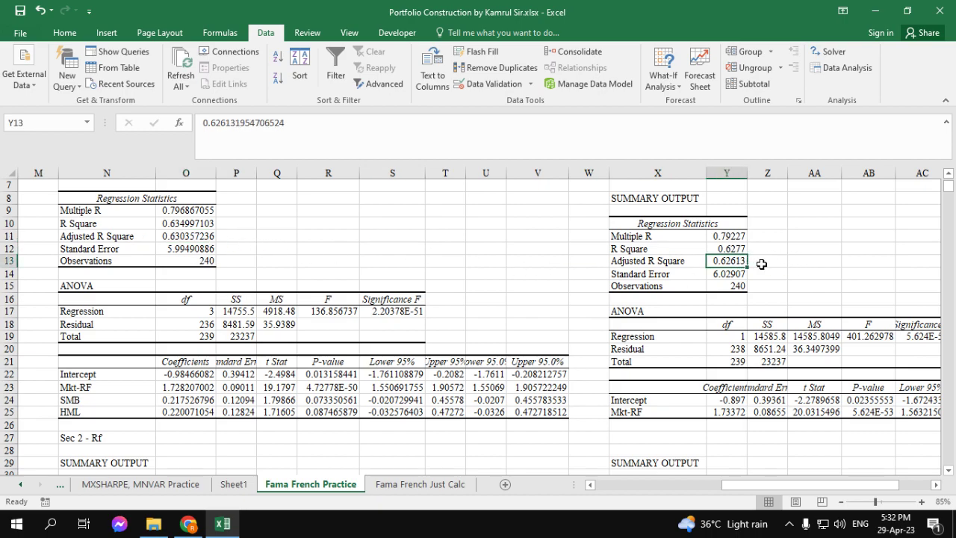
{"action": "left_click", "coordinate": [207, 223]}
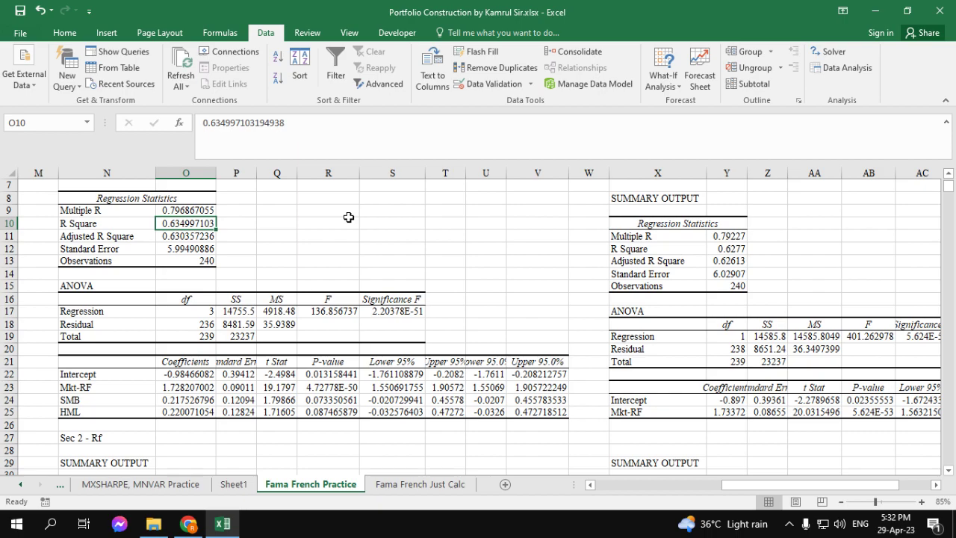
- Examine the Intercept, Mkt-RF and SMB coefficients in the Sec 2 - Rf Multi Index Model output
{"action": "scroll", "coordinate": [351, 246], "scroll_direction": "down", "scroll_amount": 6}
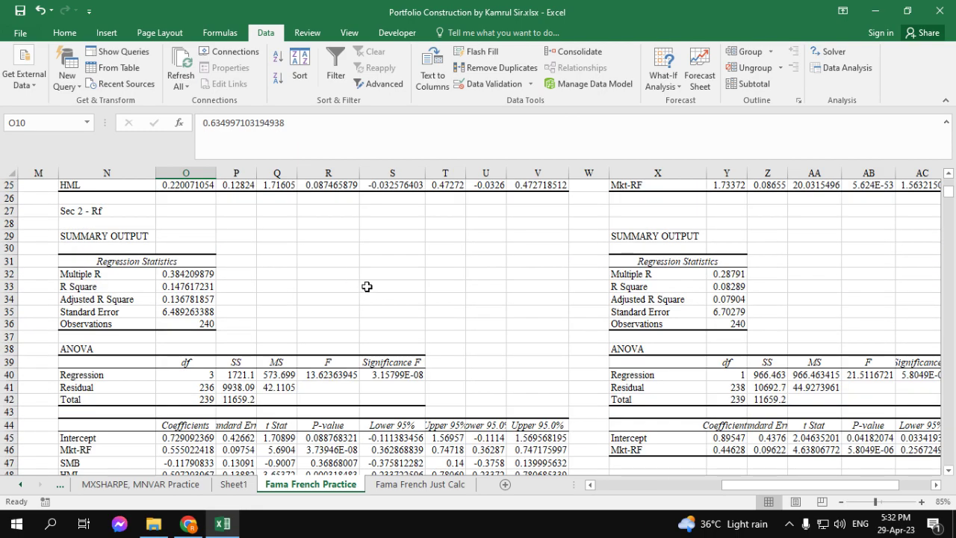
{"action": "scroll", "coordinate": [366, 288], "scroll_direction": "down", "scroll_amount": 2}
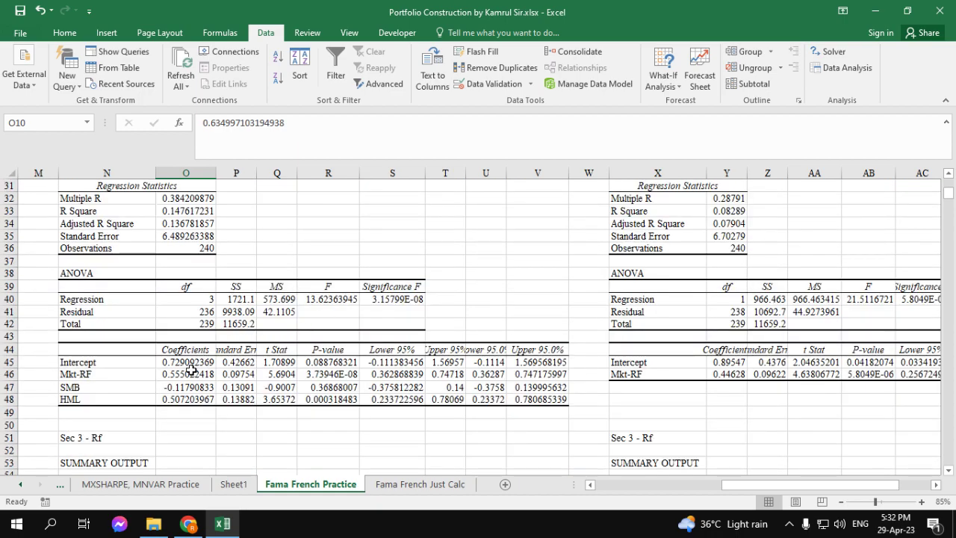
{"action": "left_click", "coordinate": [106, 365]}
{"action": "left_click", "coordinate": [175, 363]}
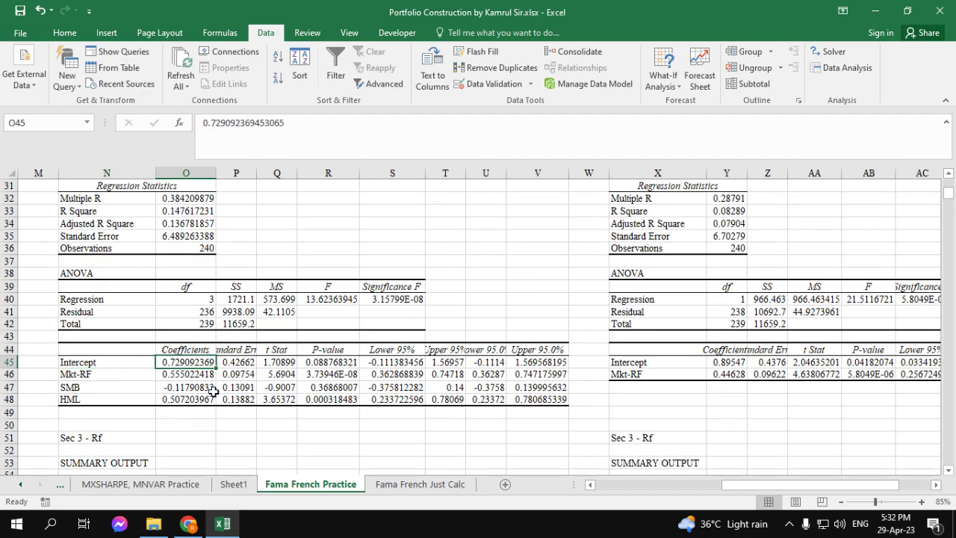
{"action": "left_click", "coordinate": [122, 372]}
{"action": "left_click", "coordinate": [164, 375]}
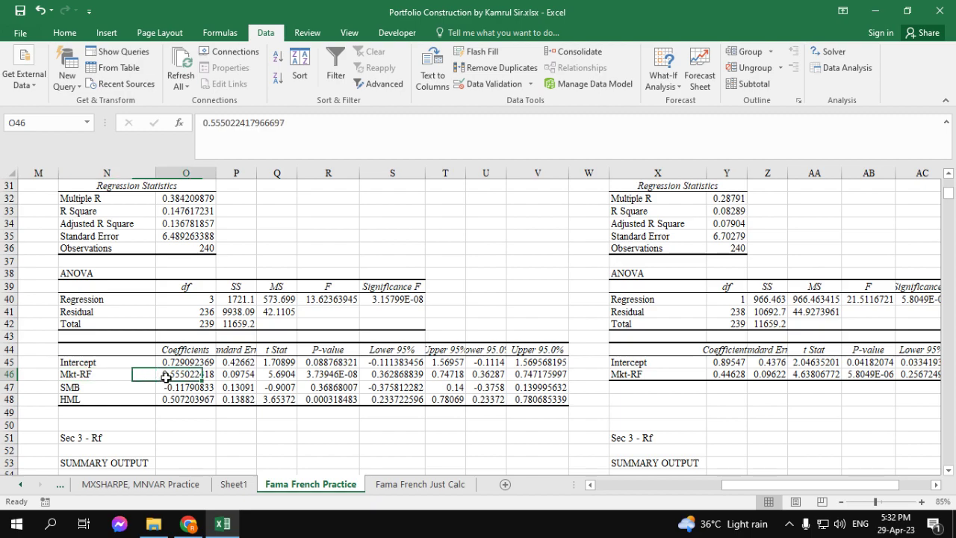
{"action": "left_click", "coordinate": [168, 387]}
{"action": "left_click", "coordinate": [118, 398]}
{"action": "left_click", "coordinate": [122, 387]}
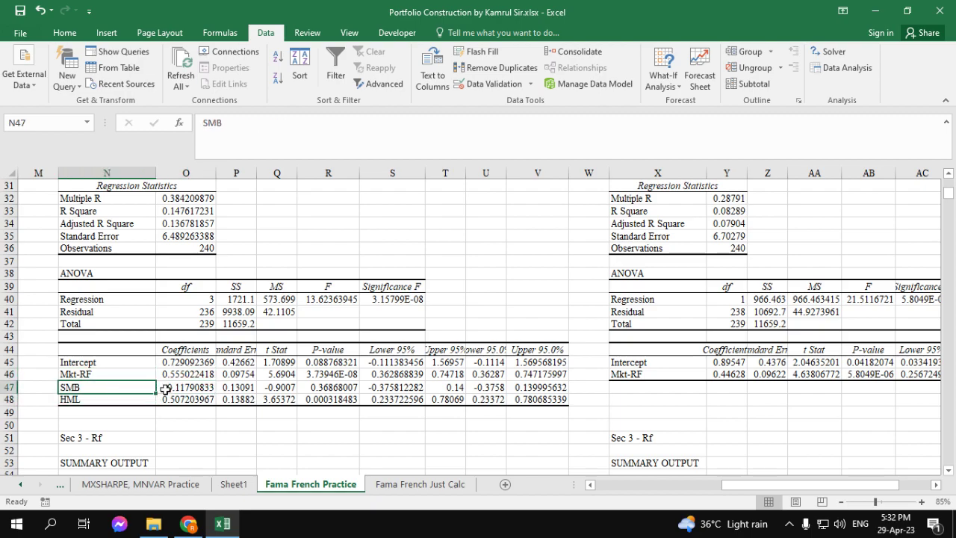
- Bold the SMB coefficient in the Sec 2 - Rf Multi Index output and compare it with the HML coefficient
{"action": "left_click", "coordinate": [186, 386]}
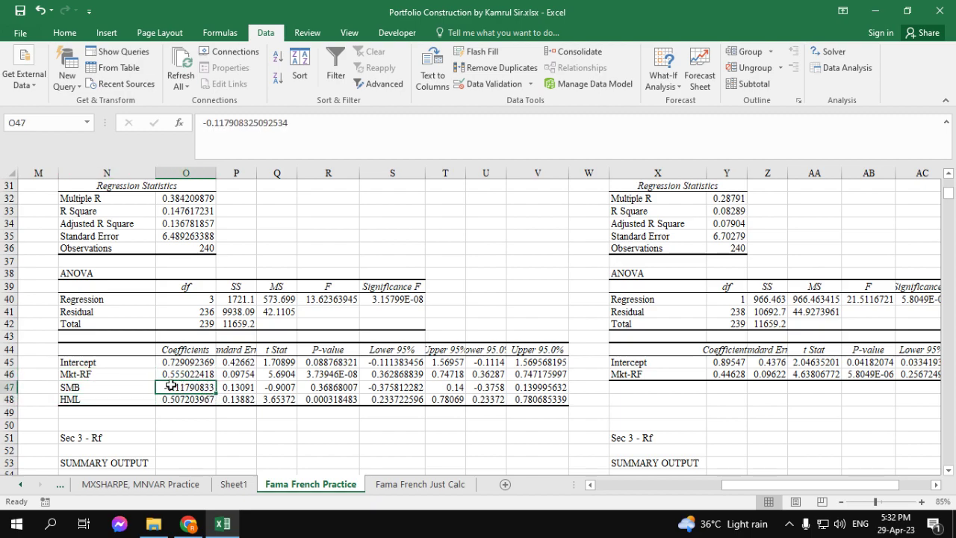
{"action": "left_click", "coordinate": [64, 32]}
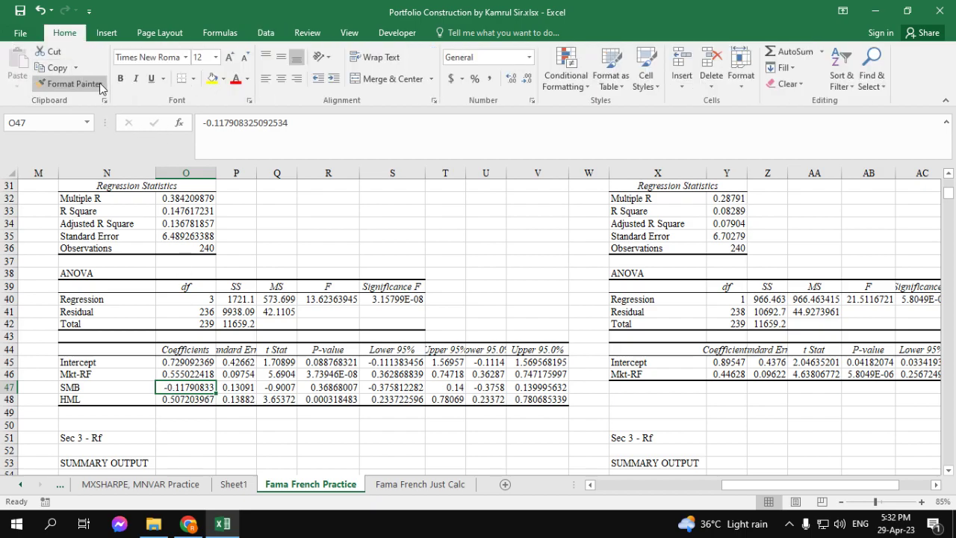
{"action": "left_click", "coordinate": [120, 79]}
{"action": "left_click", "coordinate": [254, 383]}
{"action": "left_click", "coordinate": [197, 400]}
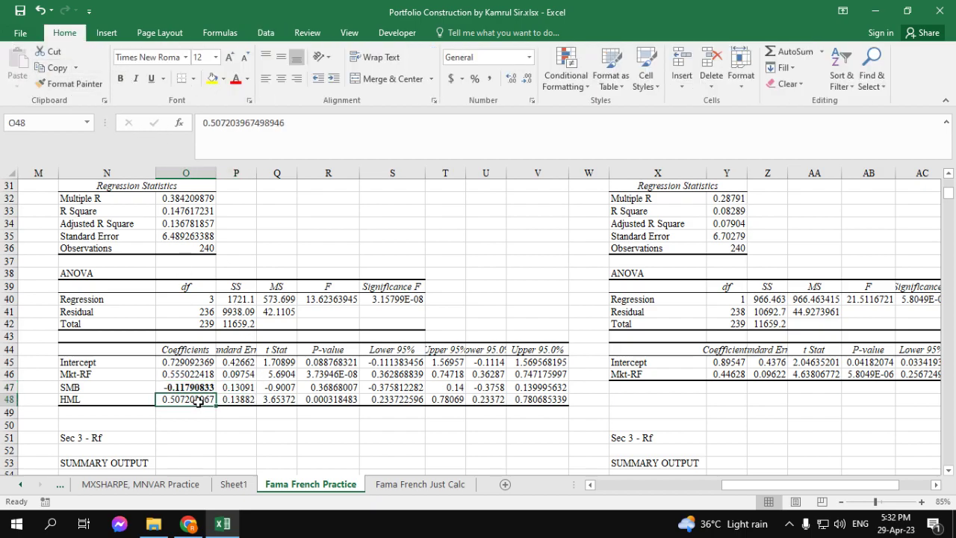
{"action": "left_click", "coordinate": [182, 389]}
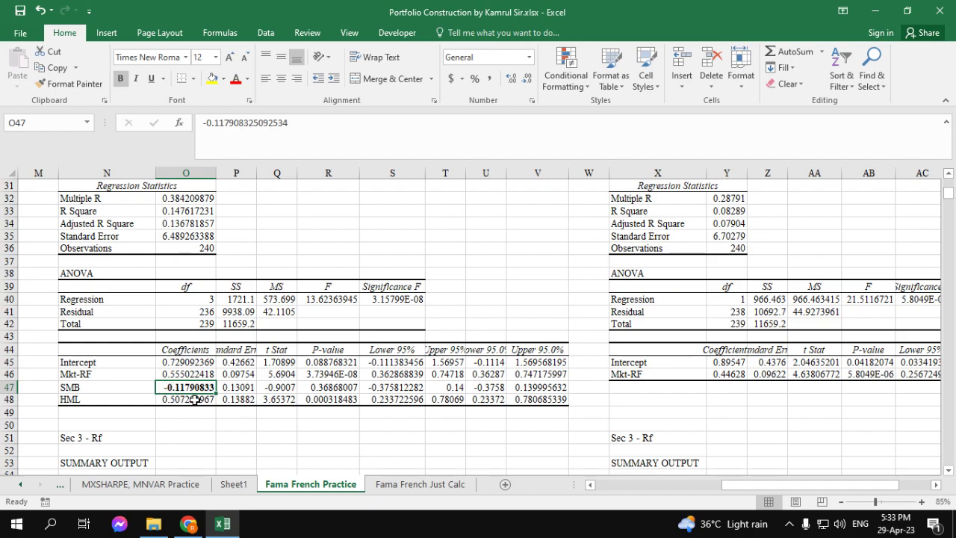
{"action": "left_click", "coordinate": [185, 403]}
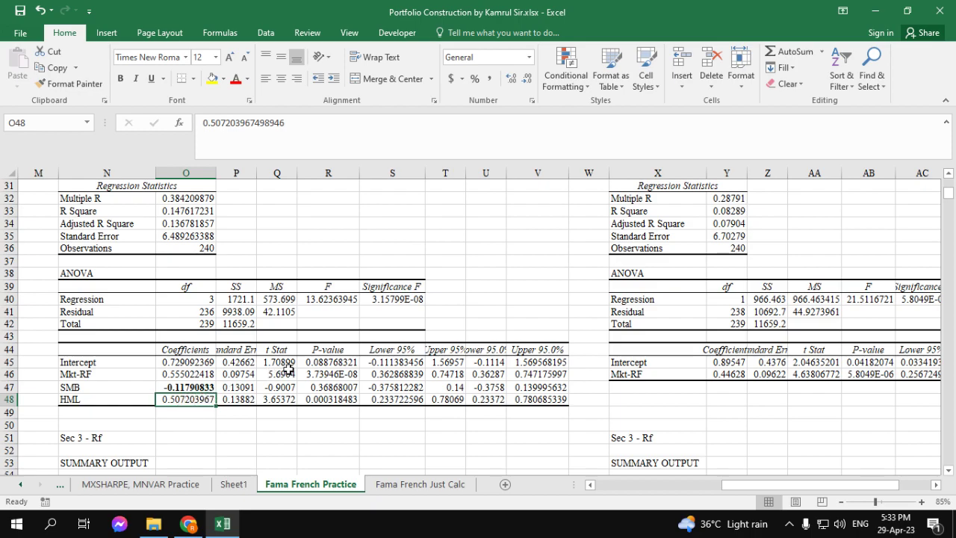
- Check the P-values of the Sec 2 - Rf Multi Index output, comparing those of the Intercept and Mkt-RF with their coefficients
{"action": "left_click_drag", "start_coordinate": [337, 362], "coordinate": [340, 398]}
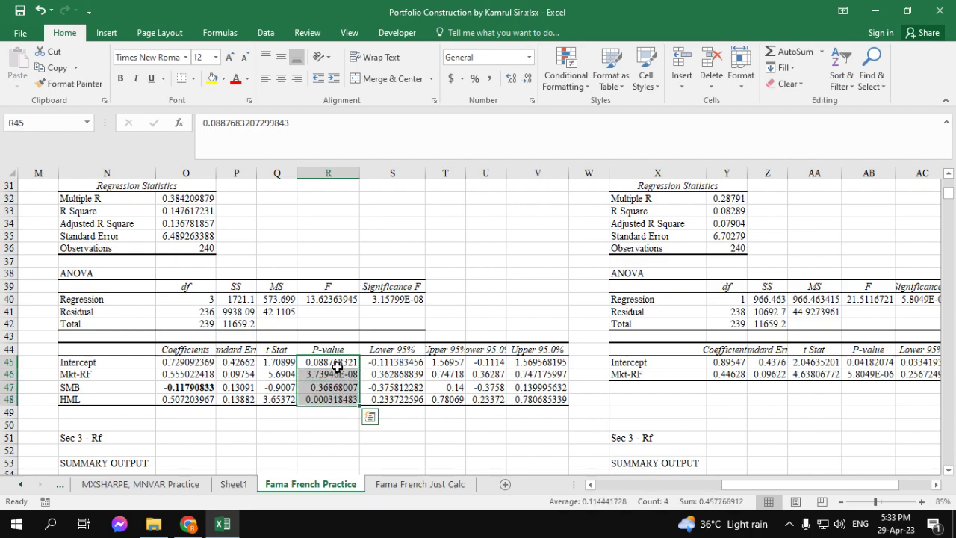
{"action": "left_click", "coordinate": [338, 365]}
{"action": "left_click", "coordinate": [174, 364]}
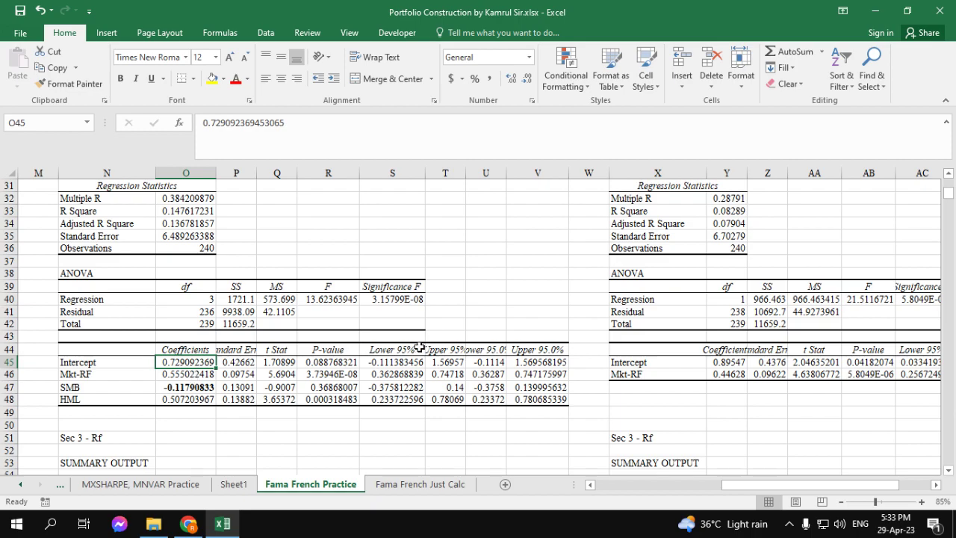
{"action": "left_click", "coordinate": [330, 363]}
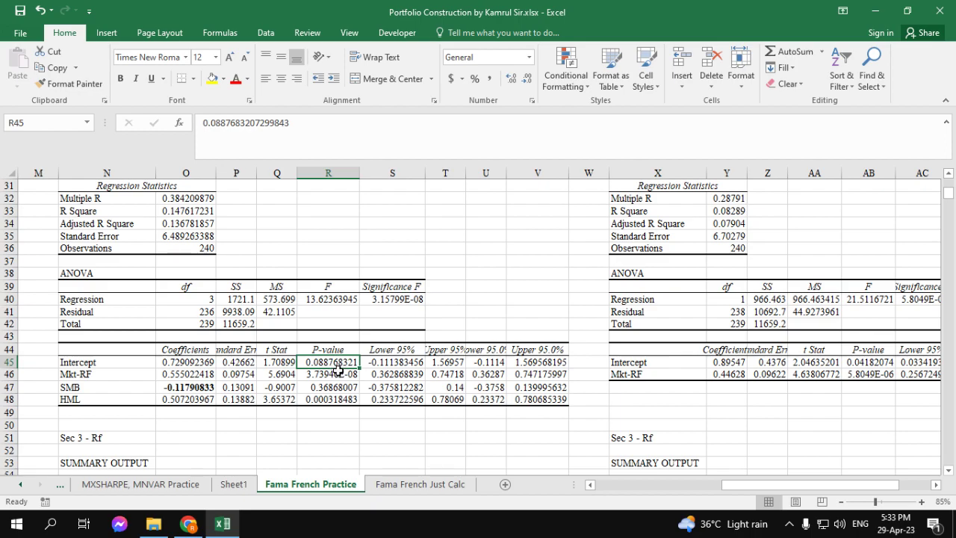
{"action": "left_click", "coordinate": [339, 375]}
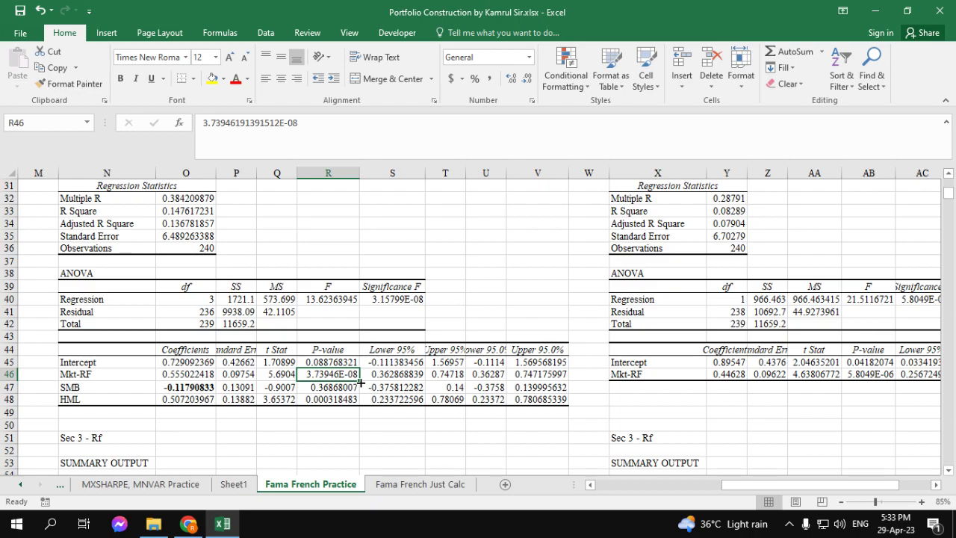
{"action": "left_click", "coordinate": [179, 373]}
{"action": "left_click", "coordinate": [327, 374]}
{"action": "left_click", "coordinate": [189, 373]}
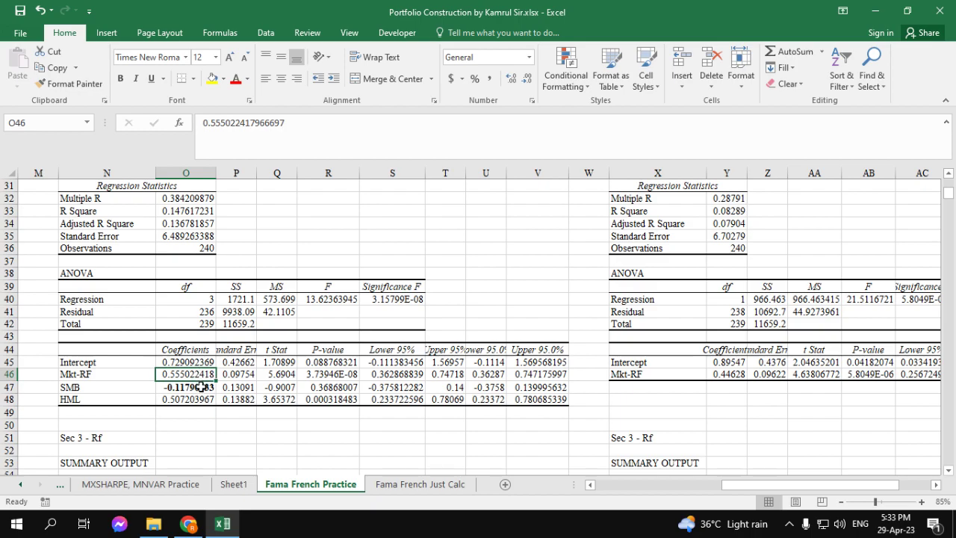
- Remove the bold from the Sec 2 - Rf SMB coefficient and check that factor's P-value
{"action": "left_click", "coordinate": [200, 386]}
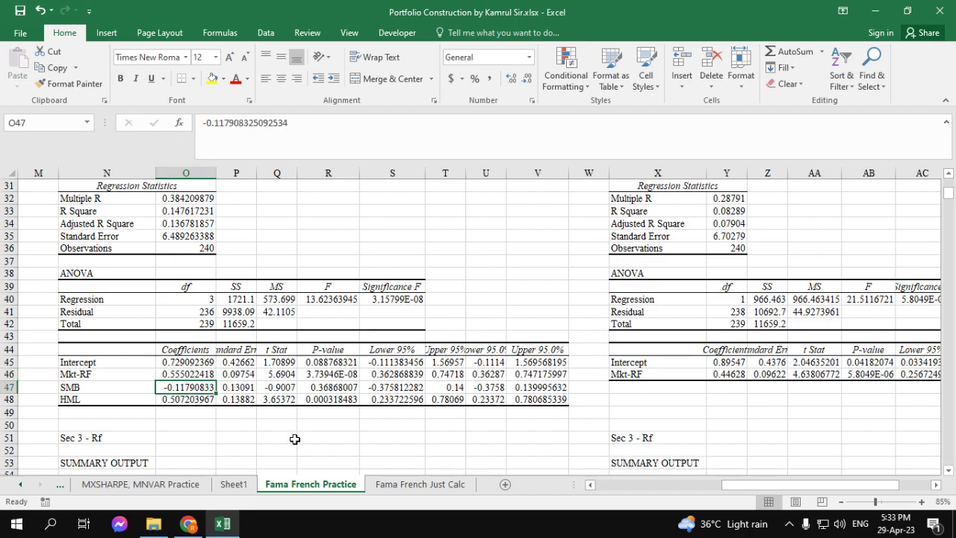
{"action": "left_click", "coordinate": [340, 388]}
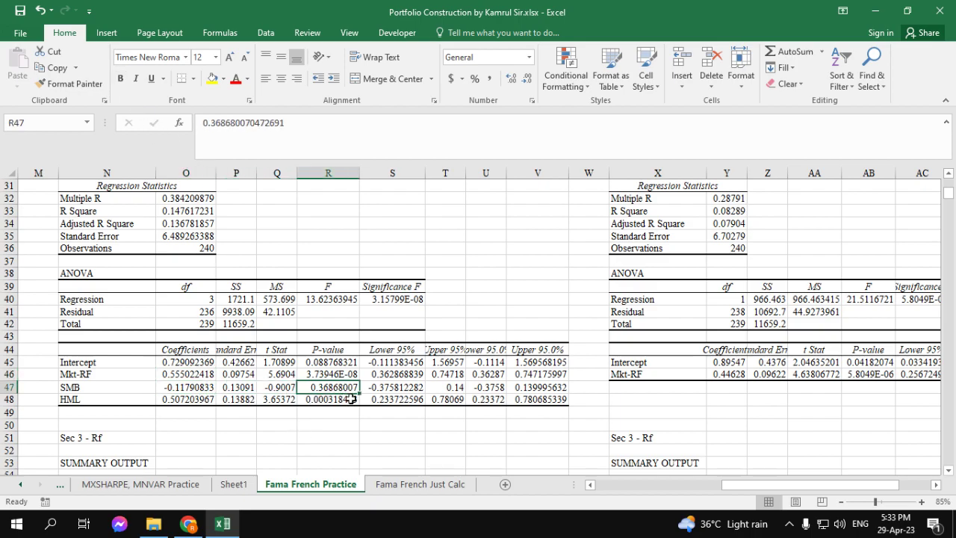
{"action": "left_click", "coordinate": [192, 393]}
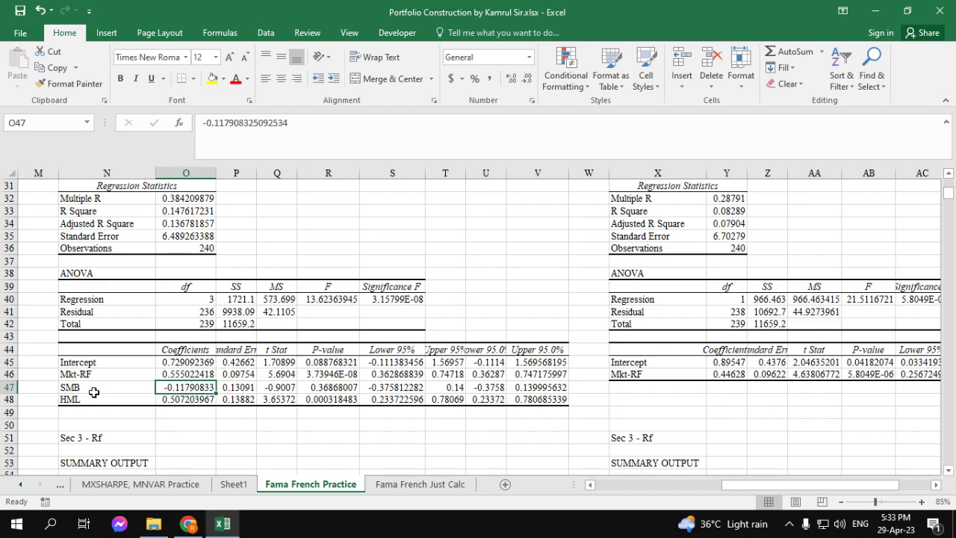
{"action": "left_click", "coordinate": [96, 391]}
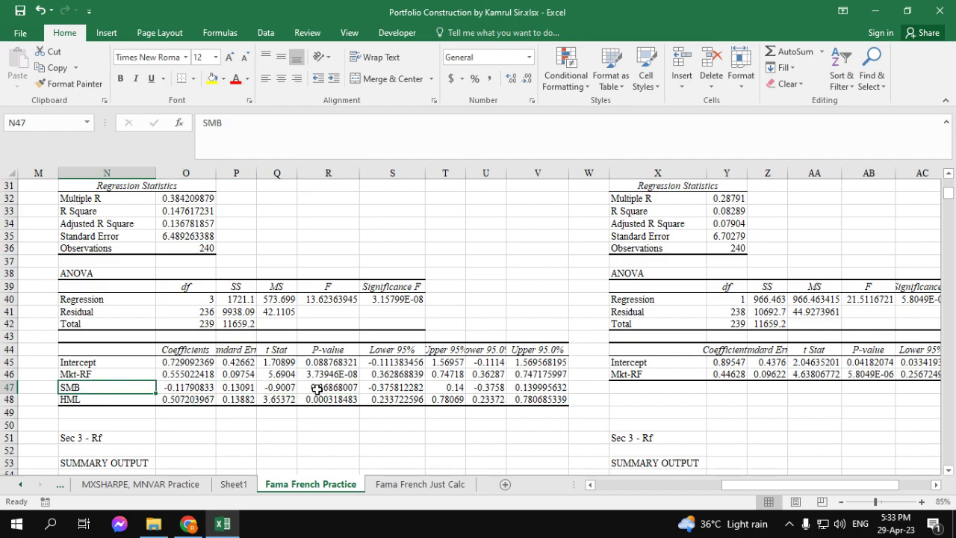
{"action": "left_click", "coordinate": [181, 392]}
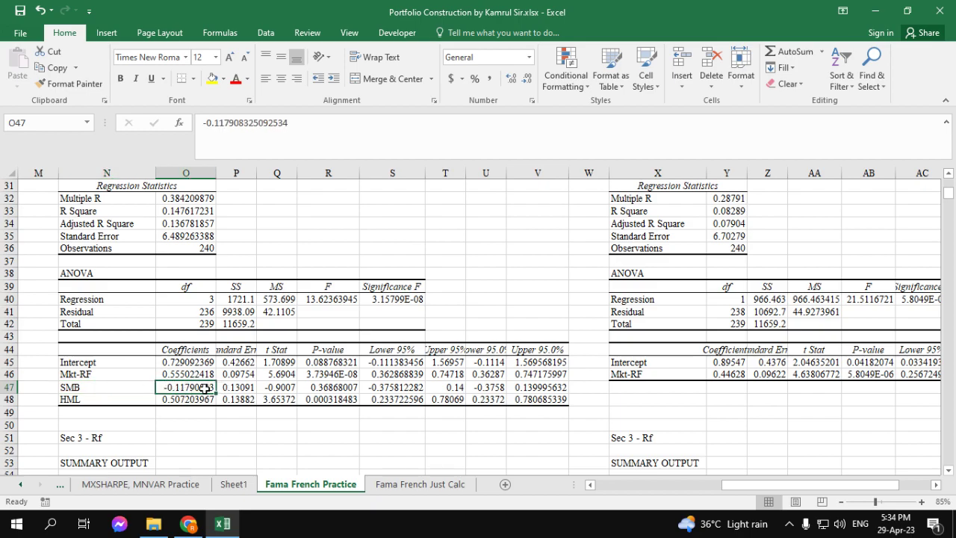
- Inspect the HML factor's coefficient and P-value in the Sec 2 - Rf Multi Index Model output
{"action": "left_click", "coordinate": [181, 401]}
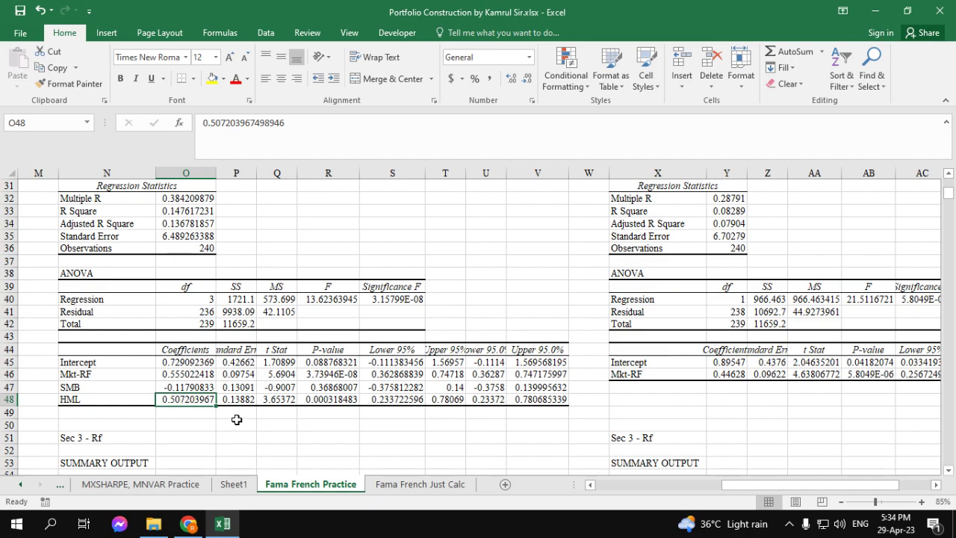
{"action": "left_click", "coordinate": [344, 401]}
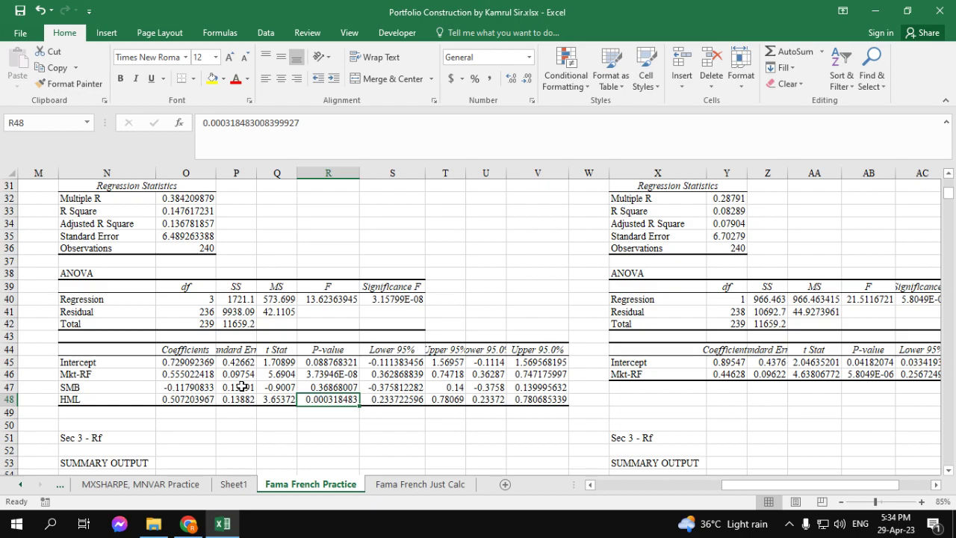
{"action": "left_click", "coordinate": [108, 375]}
{"action": "left_click", "coordinate": [107, 403]}
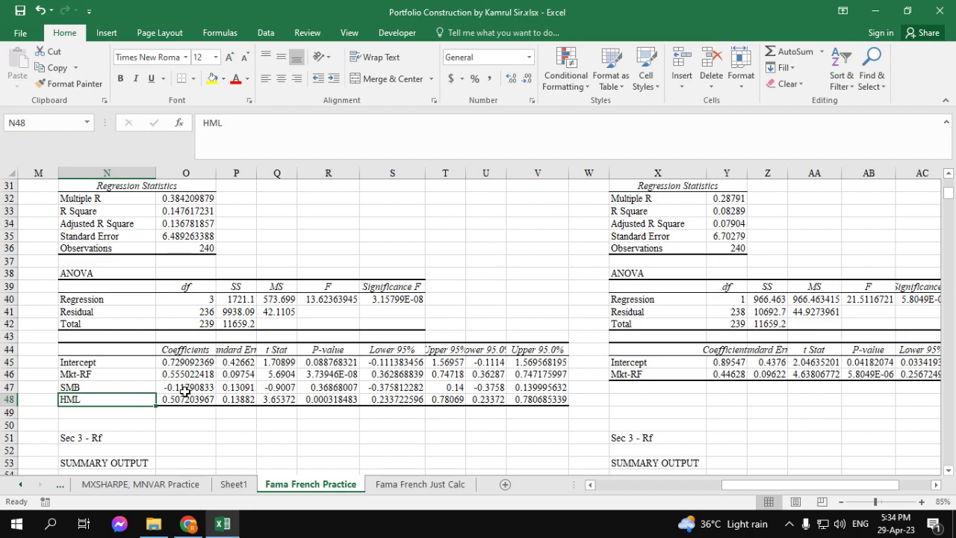
{"action": "left_click", "coordinate": [171, 402]}
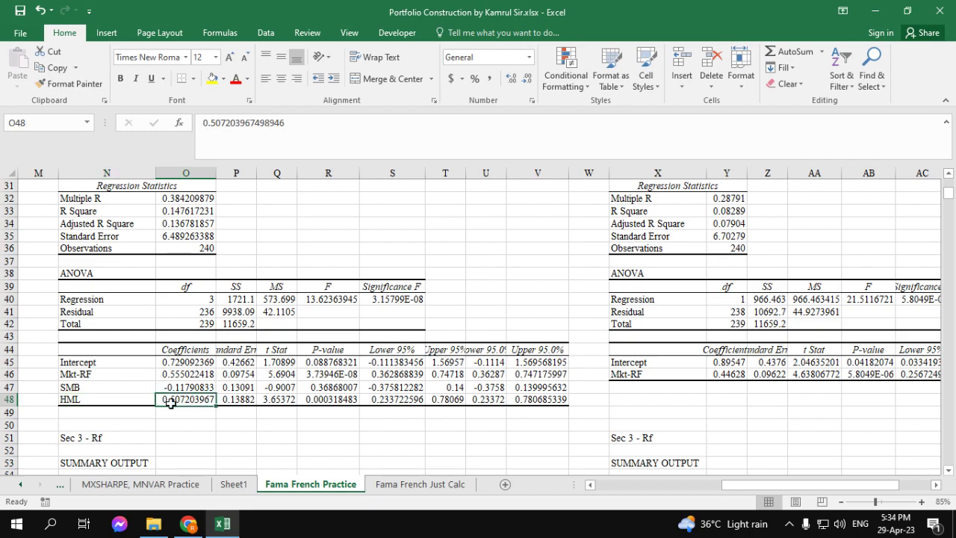
{"action": "left_click", "coordinate": [151, 400]}
{"action": "left_click", "coordinate": [170, 401]}
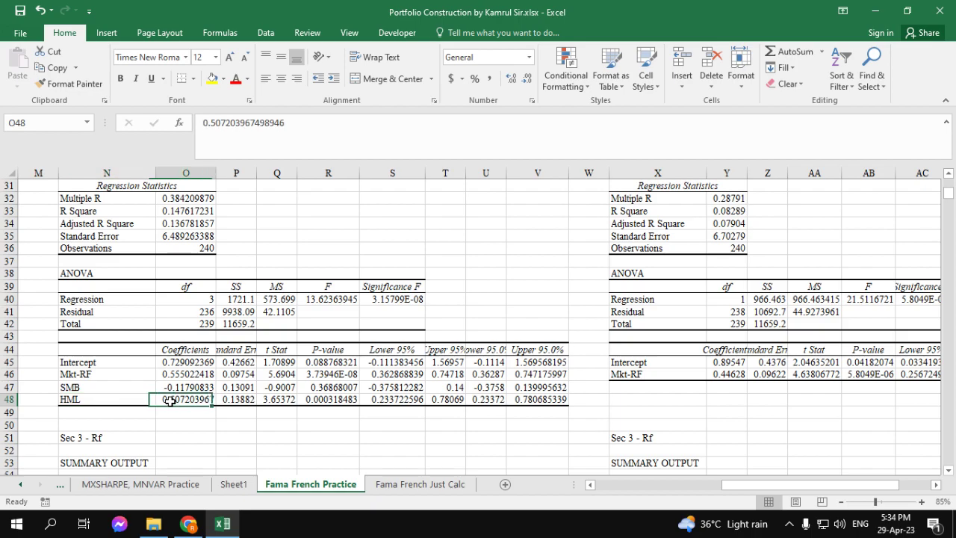
{"action": "left_click", "coordinate": [134, 405]}
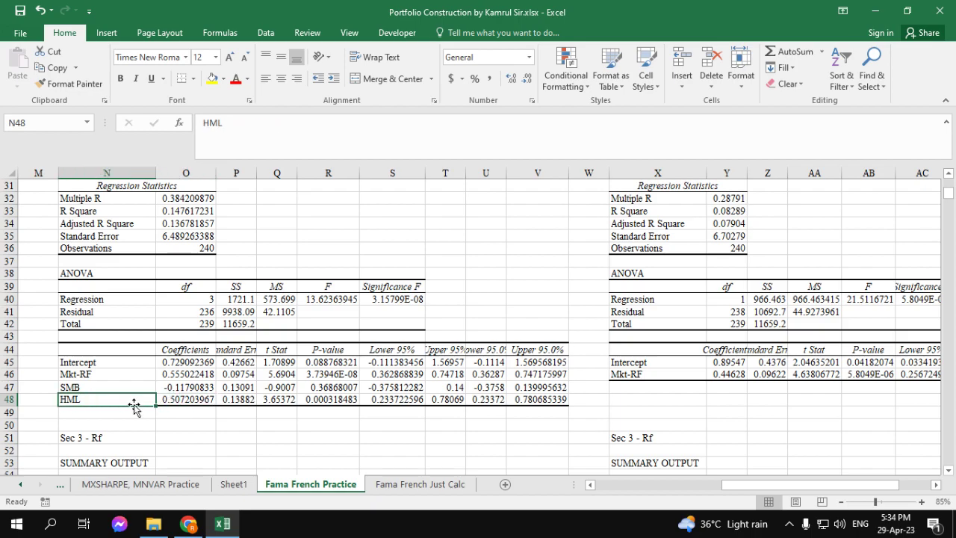
{"action": "left_click", "coordinate": [160, 403]}
{"action": "left_click", "coordinate": [149, 404]}
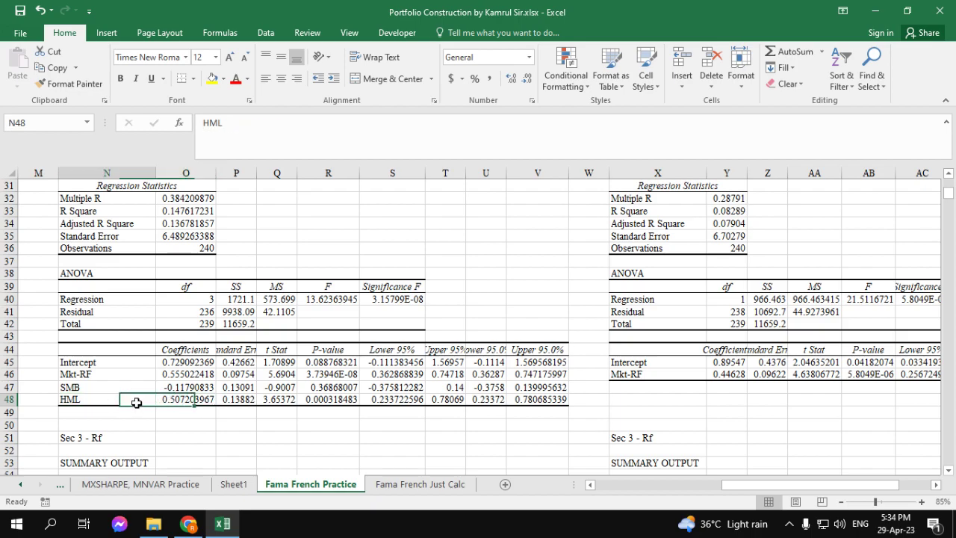
- Compare the Mkt-RF and HML factors as the explanatory variables of the Sec 2 - Rf Multi Index Model
{"action": "left_click", "coordinate": [138, 373]}
{"action": "left_click", "coordinate": [131, 396]}
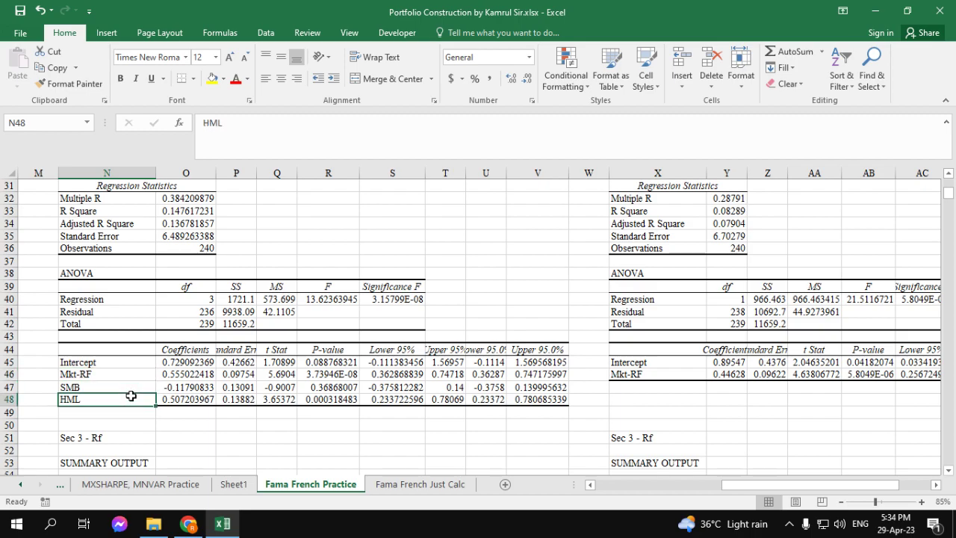
{"action": "left_click", "coordinate": [133, 376]}
{"action": "left_click", "coordinate": [132, 397]}
{"action": "left_click", "coordinate": [122, 377]}
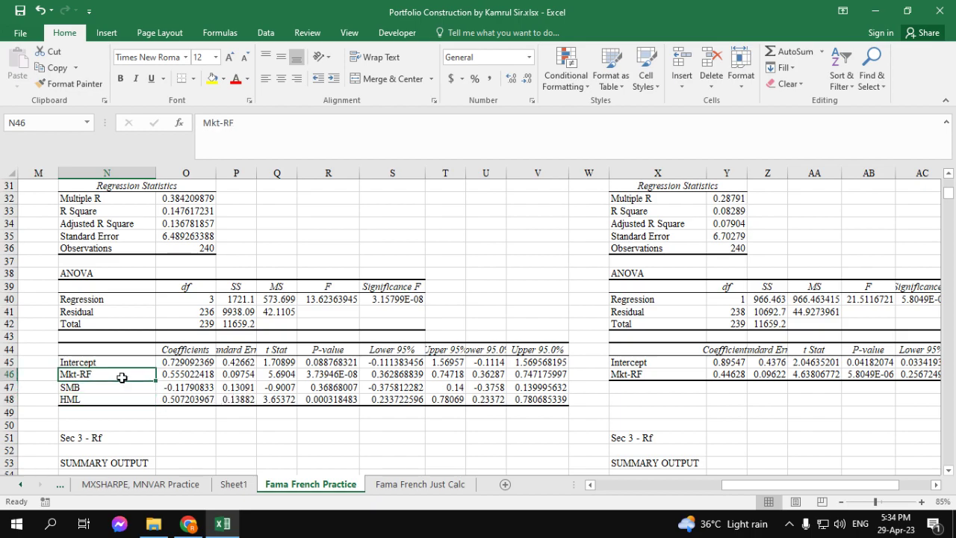
{"action": "left_click", "coordinate": [117, 399]}
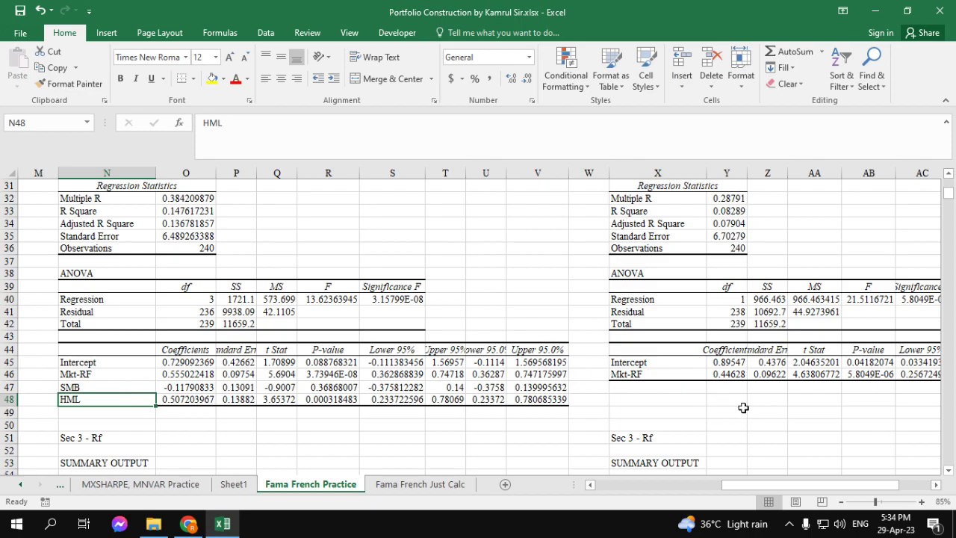
- Examine the Intercept coefficient in the Sec 2 Single Index Model output
{"action": "left_click_drag", "start_coordinate": [754, 484], "coordinate": [770, 482]}
{"action": "scroll", "coordinate": [755, 422], "scroll_direction": "up", "scroll_amount": 1}
{"action": "scroll", "coordinate": [755, 422], "scroll_direction": "down", "scroll_amount": 1}
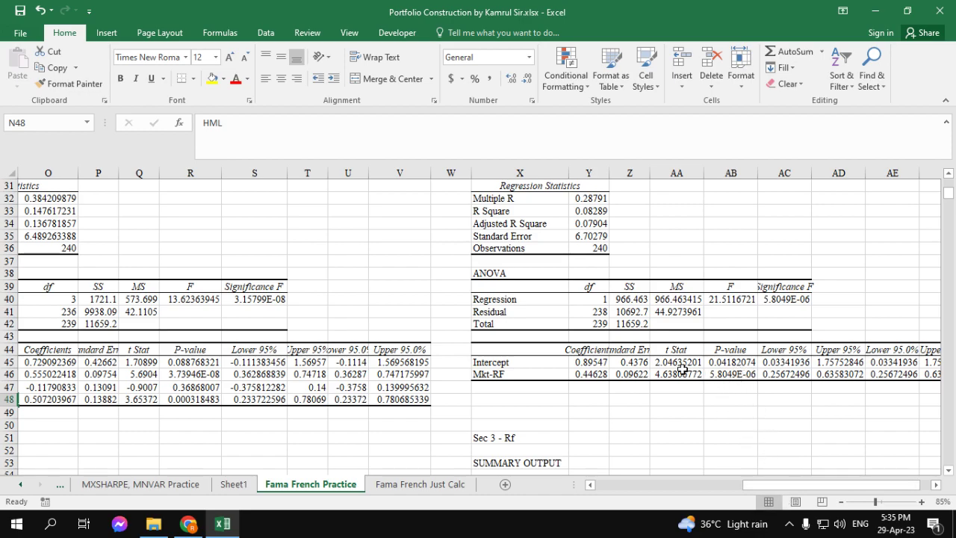
{"action": "left_click", "coordinate": [594, 364]}
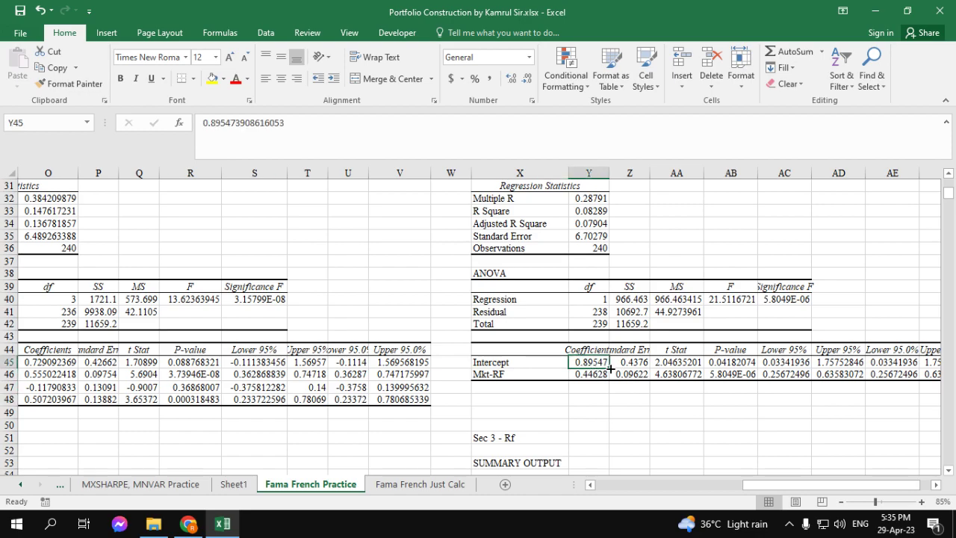
{"action": "scroll", "coordinate": [650, 397], "scroll_direction": "up", "scroll_amount": 1}
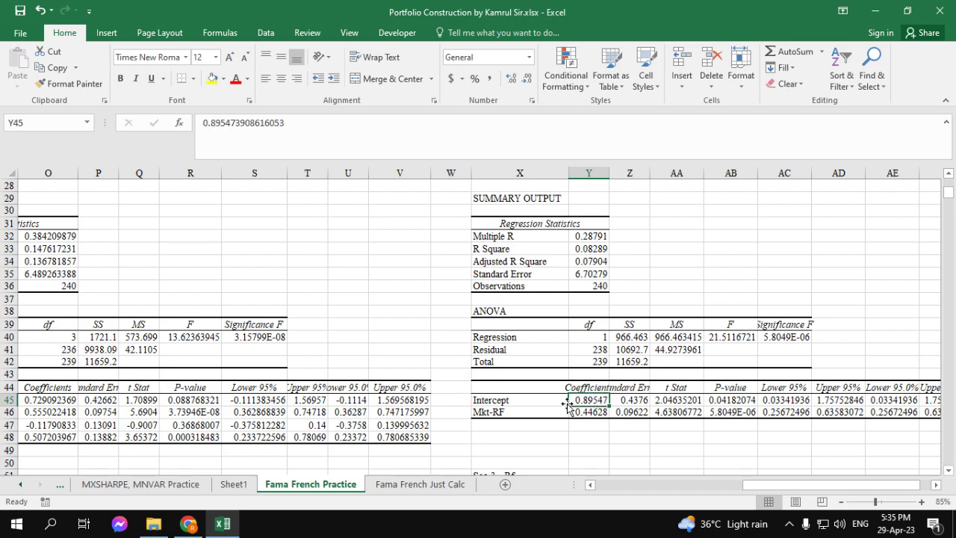
{"action": "left_click", "coordinate": [528, 401]}
{"action": "left_click", "coordinate": [579, 400]}
- Switch to the Jamboard, clear frame 11 of 13, sketch an alpha symbol with lines branching from it, and return to the Excel workbook
{"action": "left_click", "coordinate": [188, 524]}
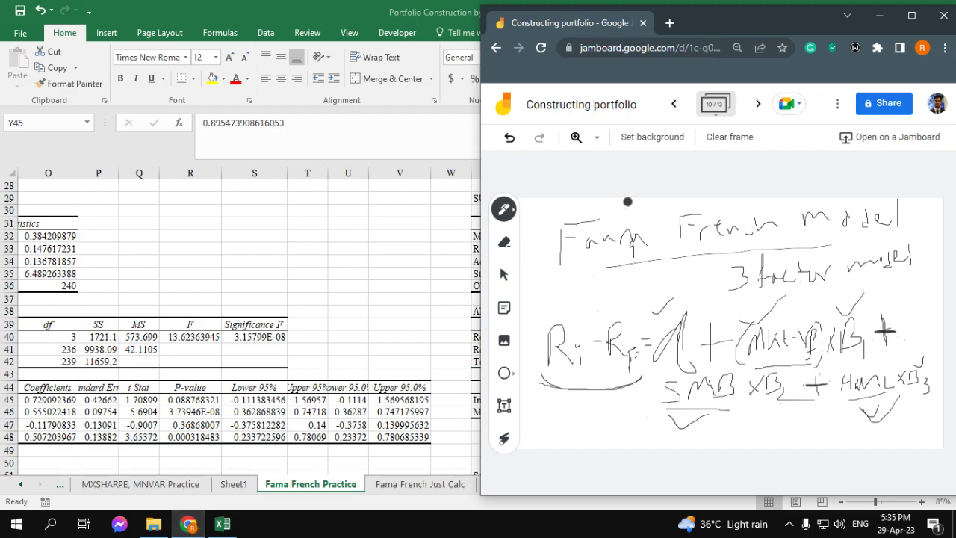
{"action": "left_click", "coordinate": [757, 105]}
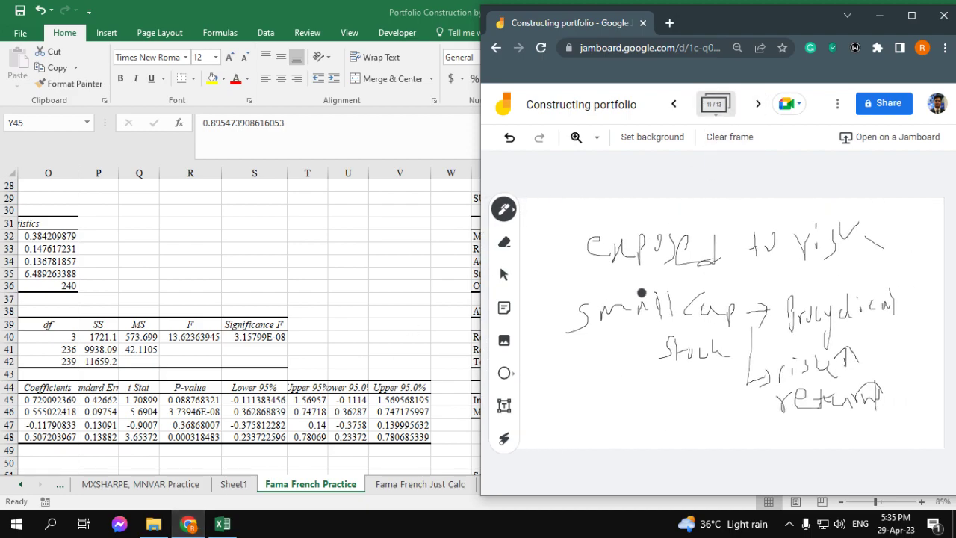
{"action": "left_click", "coordinate": [717, 139]}
{"action": "mouse_move", "coordinate": [684, 241]}
{"action": "left_mouse_down"}
{"action": "mouse_move", "coordinate": [632, 273]}
{"action": "mouse_move", "coordinate": [647, 316]}
{"action": "mouse_move", "coordinate": [728, 276]}
{"action": "mouse_move", "coordinate": [732, 319]}
{"action": "left_mouse_up"}
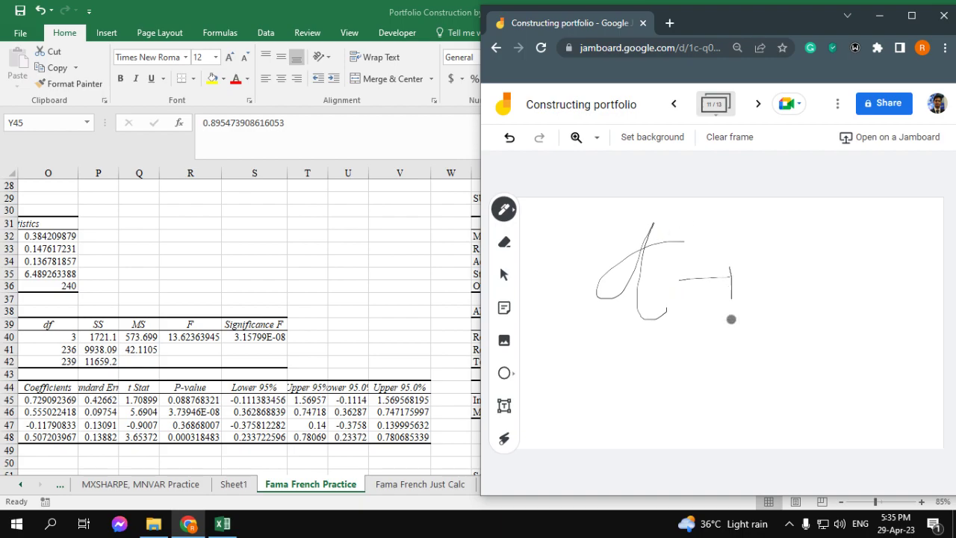
{"action": "mouse_move", "coordinate": [735, 283]}
{"action": "left_mouse_down"}
{"action": "mouse_move", "coordinate": [796, 266]}
{"action": "mouse_move", "coordinate": [875, 272]}
{"action": "mouse_move", "coordinate": [898, 258]}
{"action": "mouse_move", "coordinate": [905, 238]}
{"action": "left_mouse_up"}
{"action": "mouse_move", "coordinate": [732, 313]}
{"action": "left_mouse_down"}
{"action": "mouse_move", "coordinate": [731, 356]}
{"action": "mouse_move", "coordinate": [769, 321]}
{"action": "mouse_move", "coordinate": [864, 311]}
{"action": "mouse_move", "coordinate": [873, 296]}
{"action": "left_mouse_up"}
{"action": "left_click", "coordinate": [478, 324]}
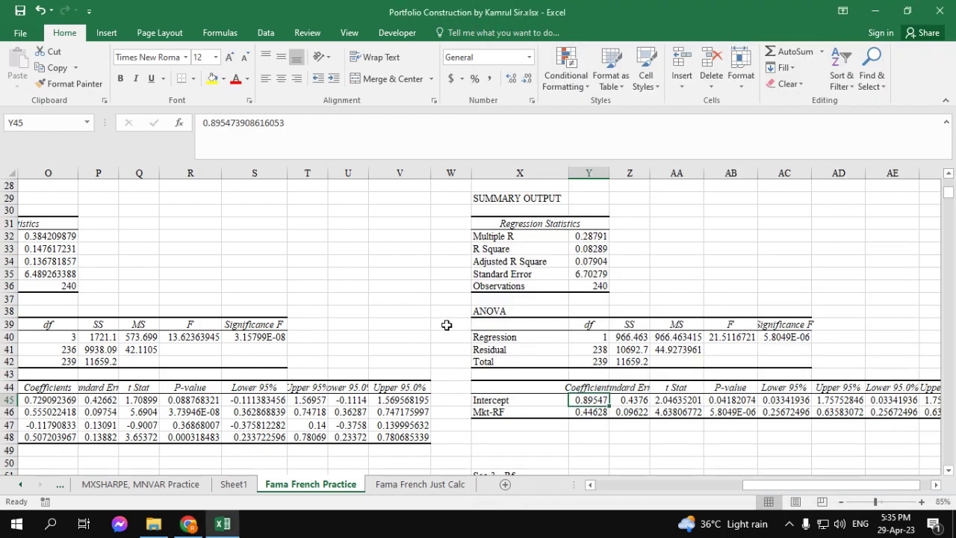
- Compare the Mkt-RF and Intercept coefficients in the Sec 2 Single Index Model output
{"action": "left_click", "coordinate": [601, 412]}
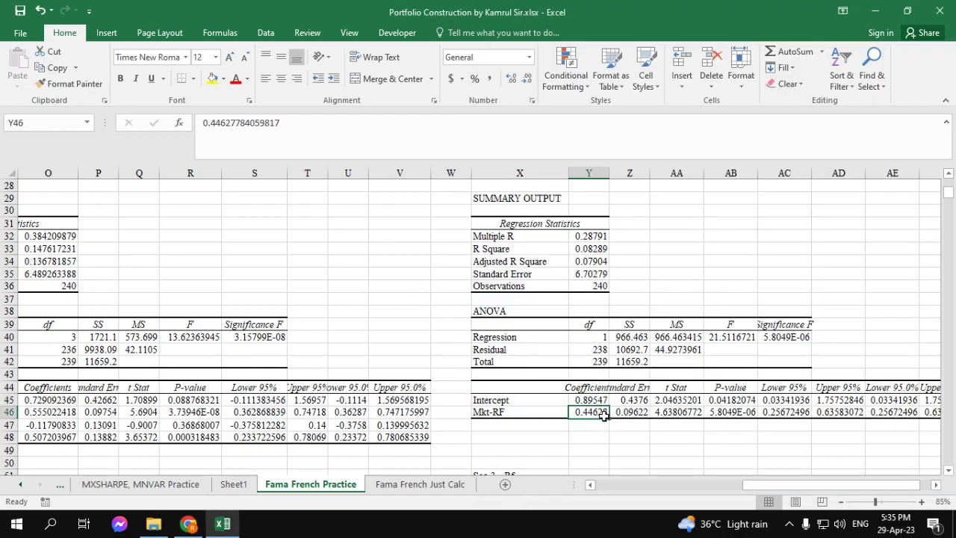
{"action": "left_click", "coordinate": [588, 401]}
{"action": "scroll", "coordinate": [605, 400], "scroll_direction": "up", "scroll_amount": 1}
{"action": "scroll", "coordinate": [566, 393], "scroll_direction": "down", "scroll_amount": 1}
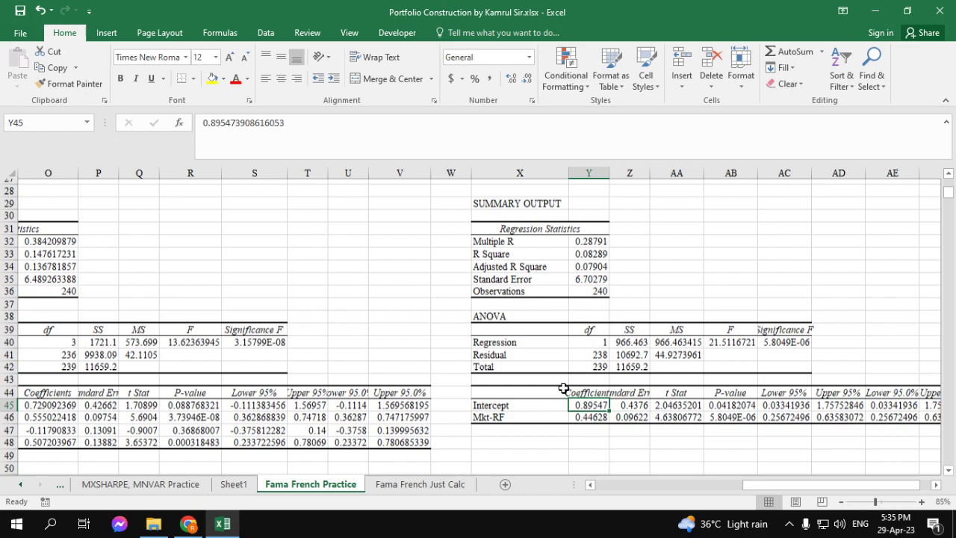
- Review the HML and Mkt-RF rows of the Sec 2 - Rf Multi Index Model beside the Single Index Model output
{"action": "left_click_drag", "start_coordinate": [780, 486], "coordinate": [745, 487]}
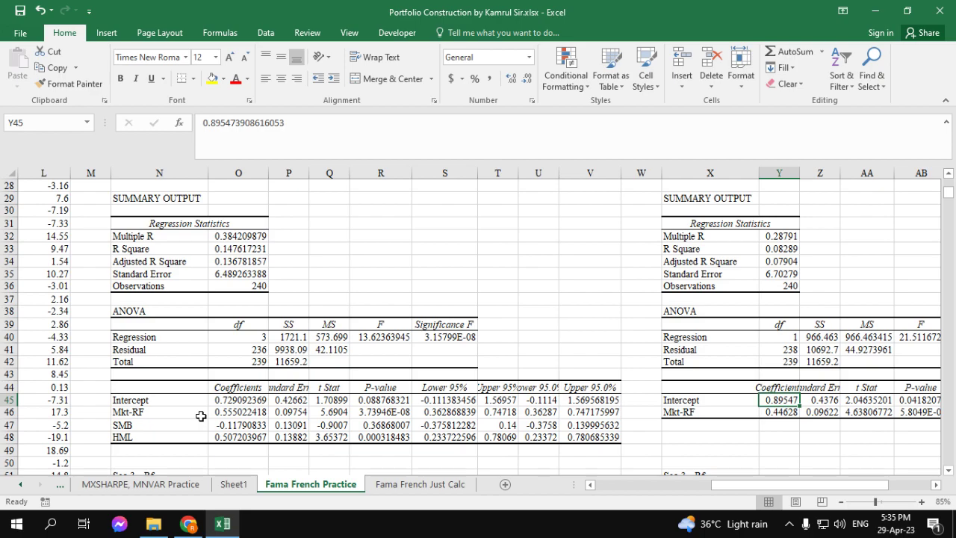
{"action": "left_click", "coordinate": [240, 438]}
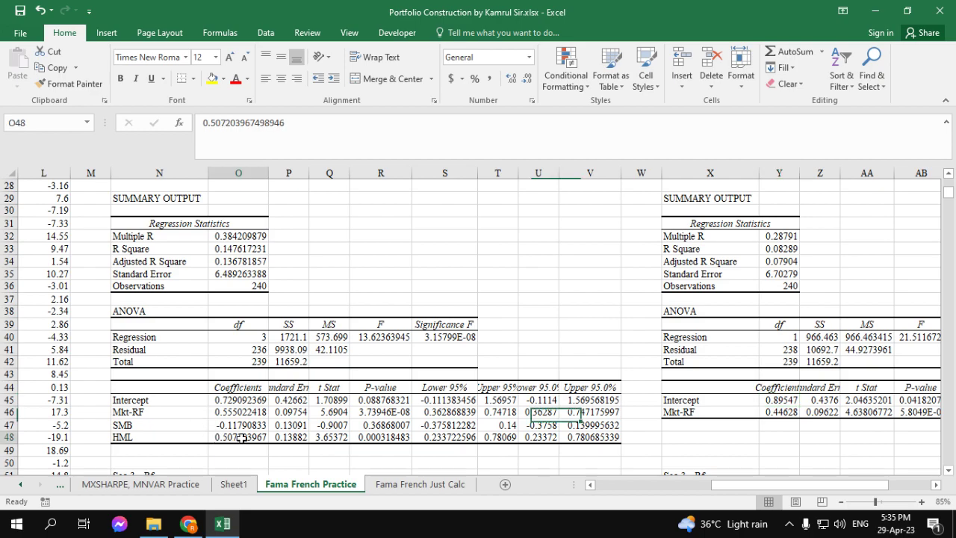
{"action": "left_click", "coordinate": [214, 409]}
{"action": "left_click", "coordinate": [161, 411]}
{"action": "left_click", "coordinate": [167, 436]}
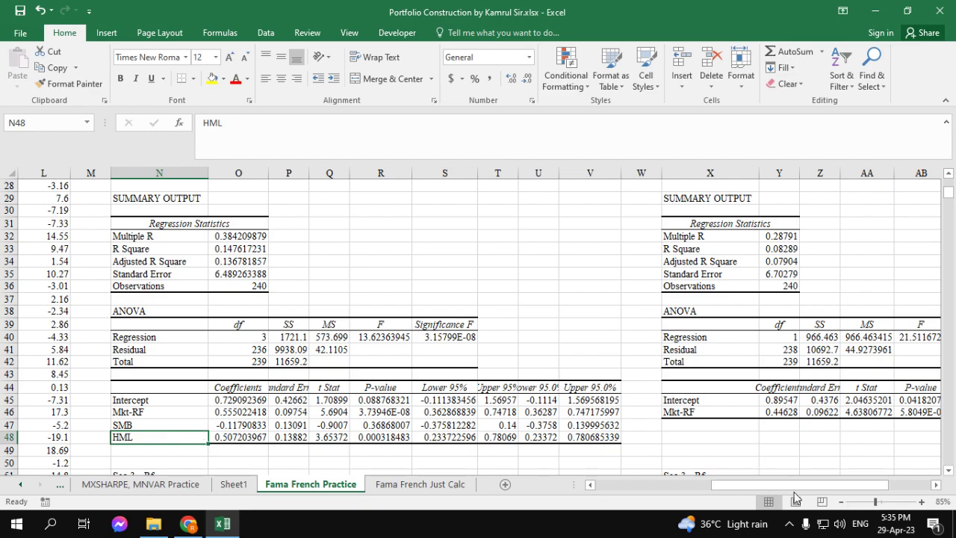
- Compare the Intercept's coefficient and P-value between the Sec 2 Single Index Model and Multi Index Model outputs
{"action": "left_click", "coordinate": [918, 401]}
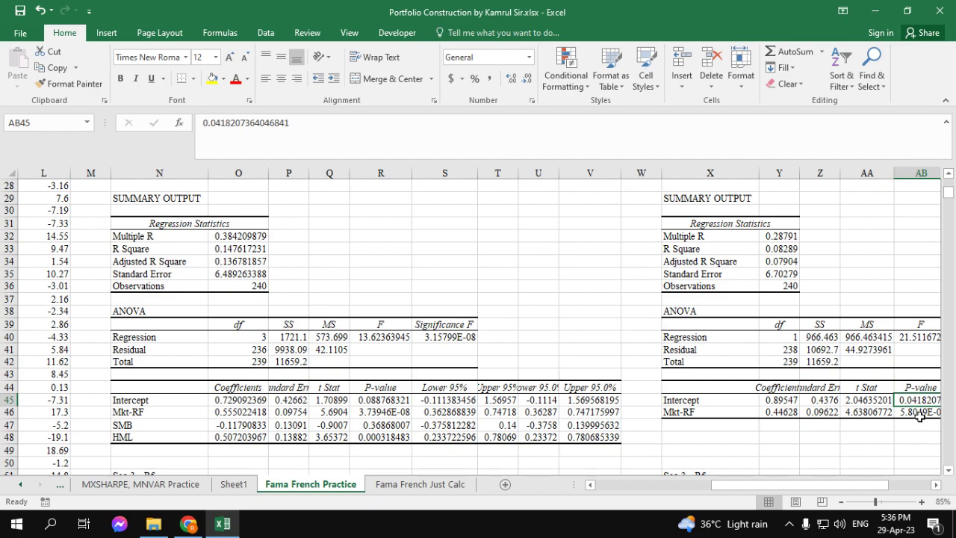
{"action": "left_click", "coordinate": [781, 401]}
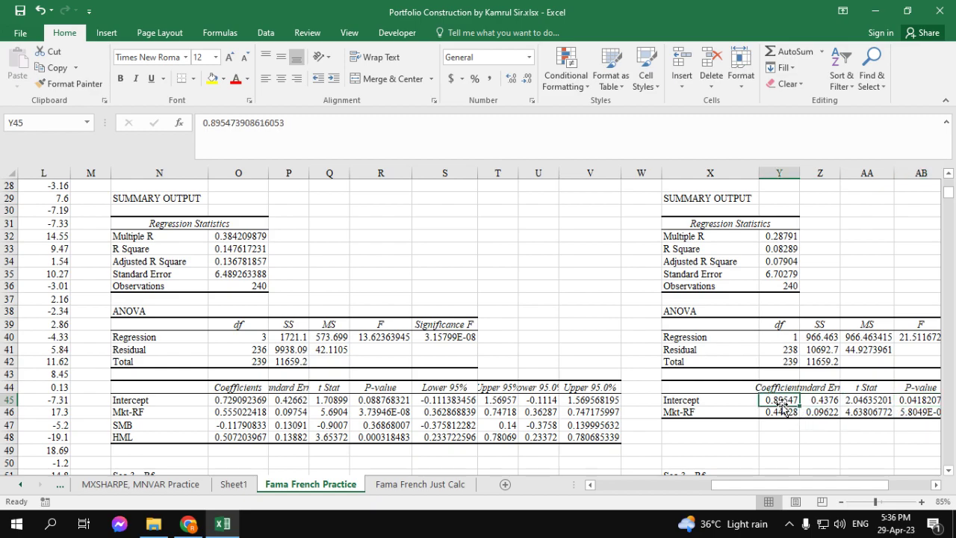
{"action": "left_click", "coordinate": [228, 402]}
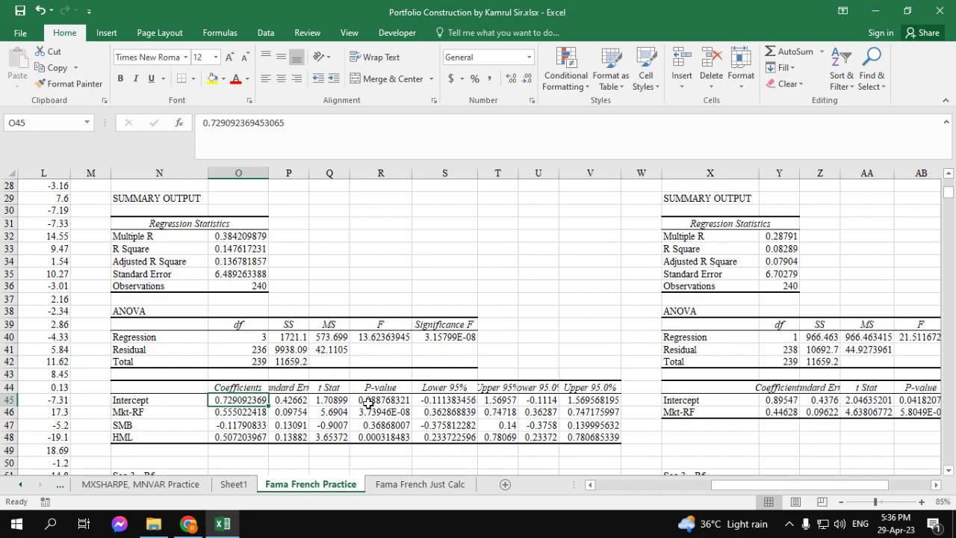
{"action": "left_click", "coordinate": [926, 402]}
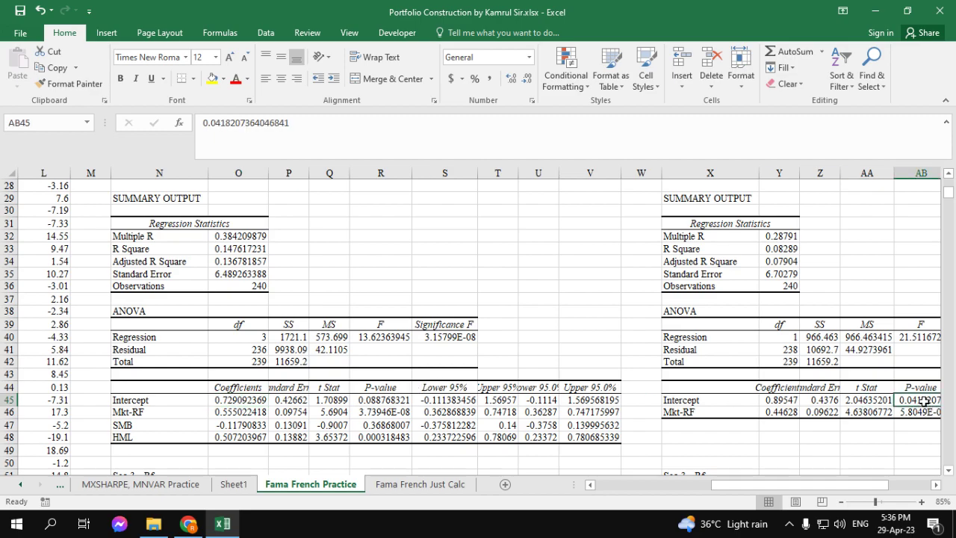
{"action": "left_click", "coordinate": [364, 400]}
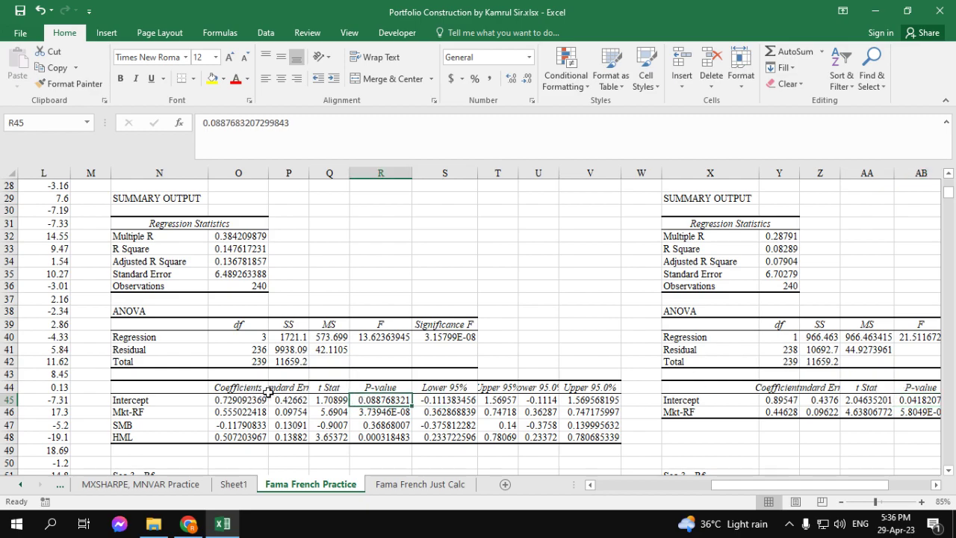
- Relate the Mkt-RF and HML factors to the Intercept's P-value and coefficient in the Sec 2 - Rf Multi Index Model
{"action": "left_click", "coordinate": [142, 413]}
{"action": "left_click", "coordinate": [151, 439]}
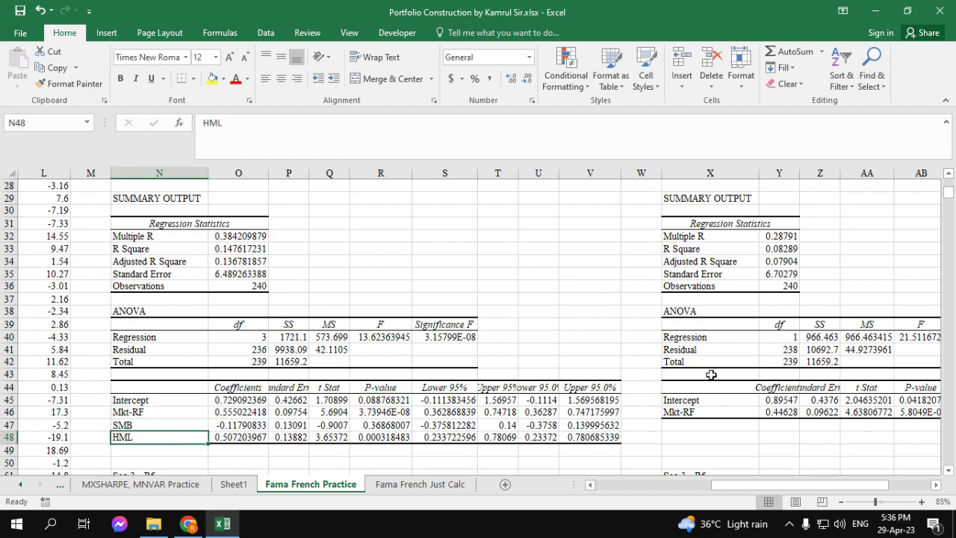
{"action": "left_click", "coordinate": [183, 401]}
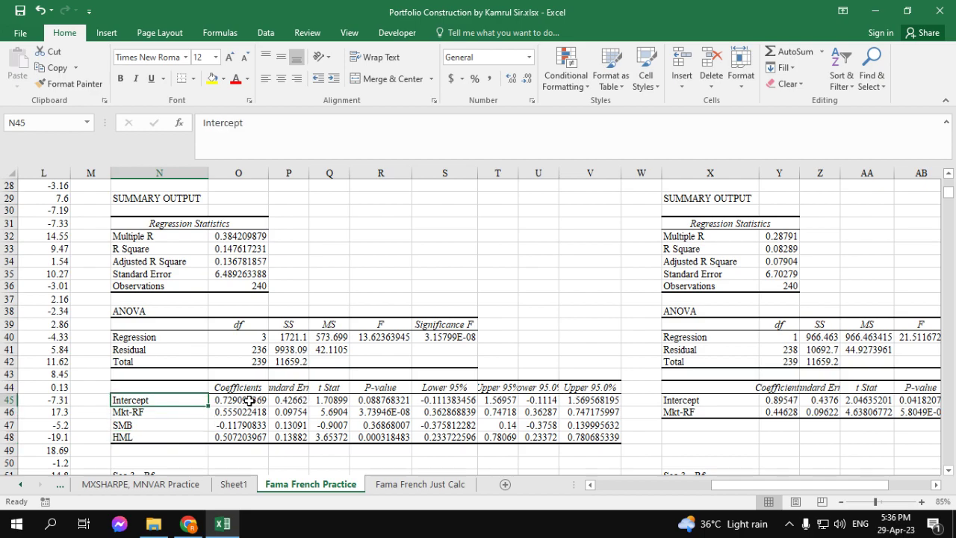
{"action": "left_click", "coordinate": [378, 399]}
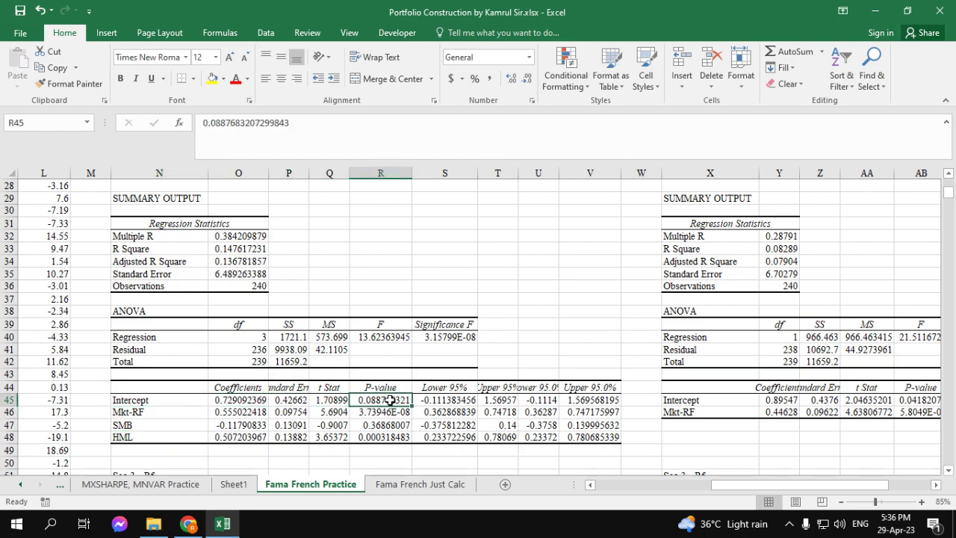
{"action": "left_click", "coordinate": [241, 401]}
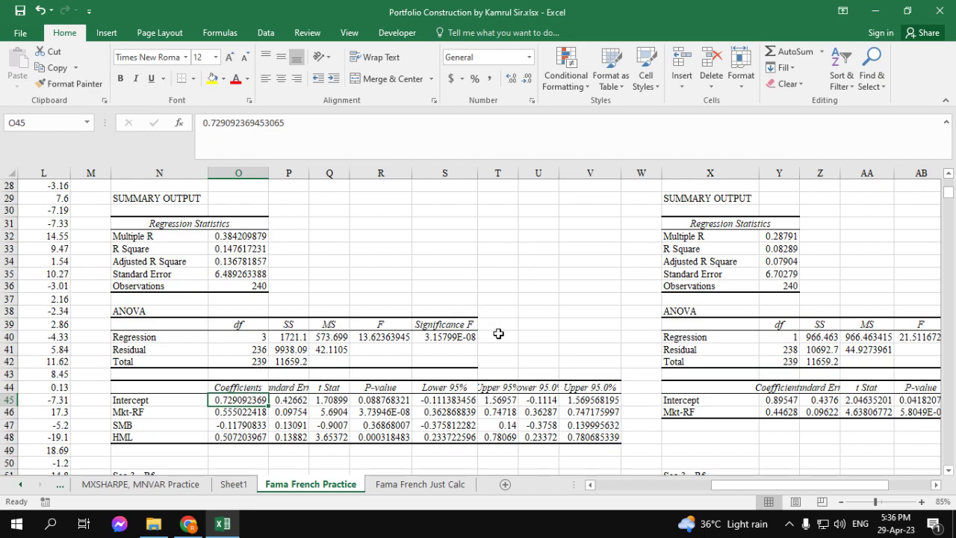
- Compare the Sec 2 Adjusted R Square of the Multi Index Model with that of the Single Index Model
{"action": "scroll", "coordinate": [498, 334], "scroll_direction": "down", "scroll_amount": 6}
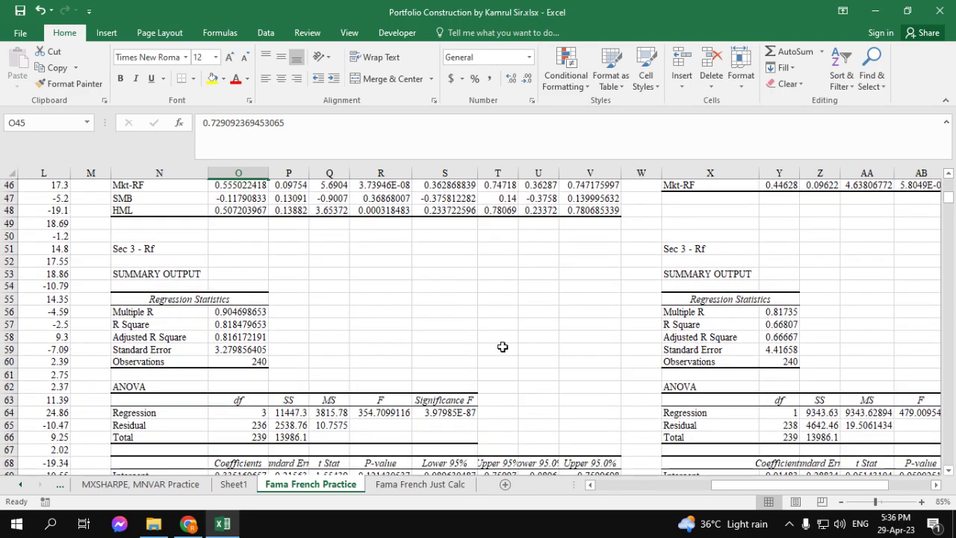
{"action": "scroll", "coordinate": [503, 346], "scroll_direction": "down", "scroll_amount": 2}
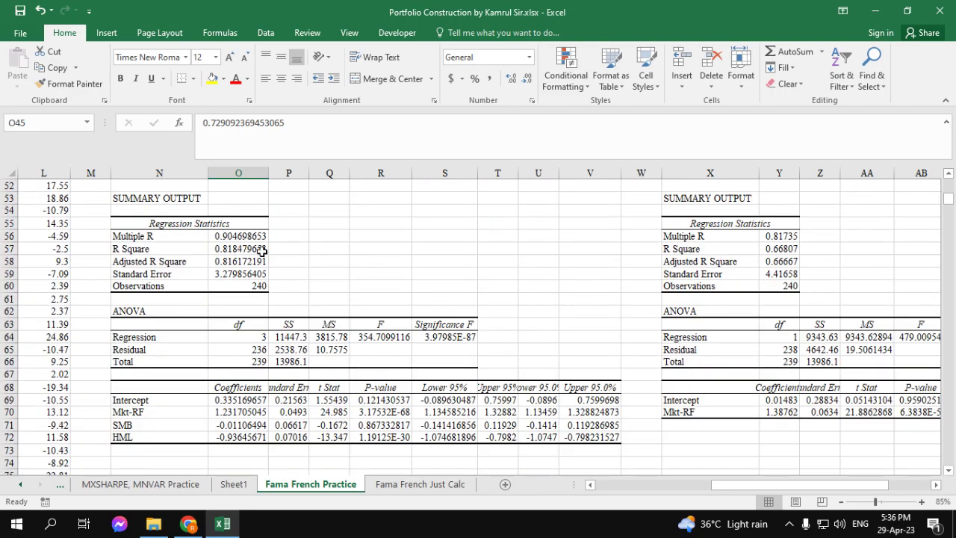
{"action": "scroll", "coordinate": [329, 333], "scroll_direction": "up", "scroll_amount": 8}
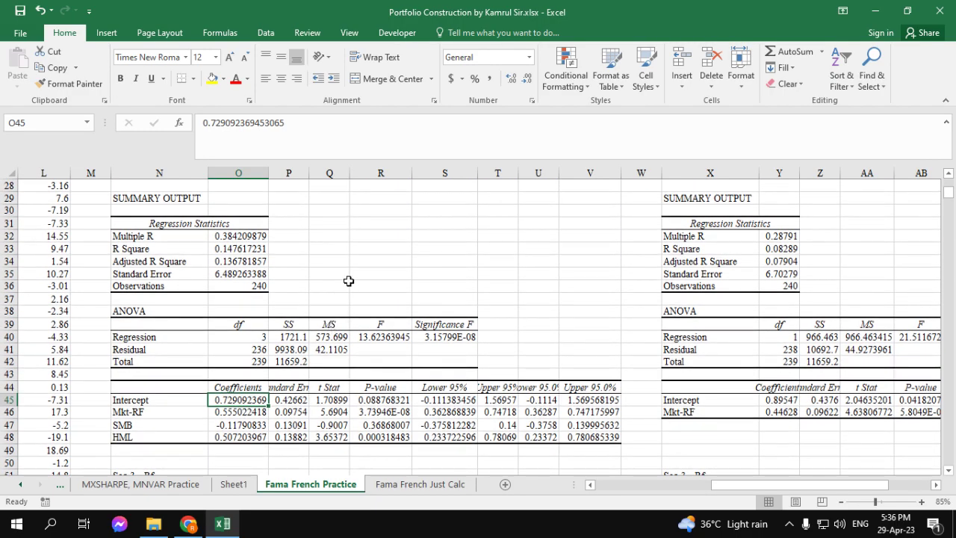
{"action": "left_click", "coordinate": [258, 262]}
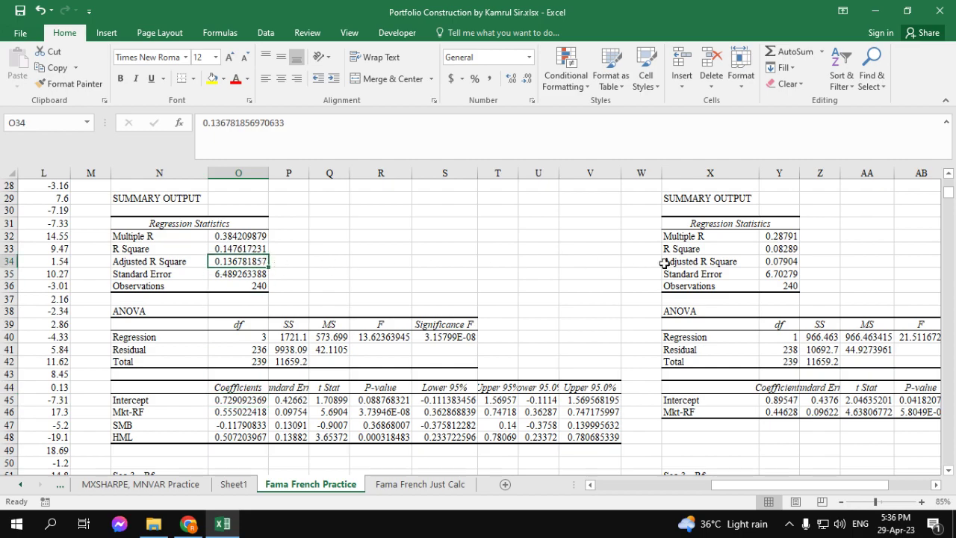
{"action": "left_click", "coordinate": [796, 261]}
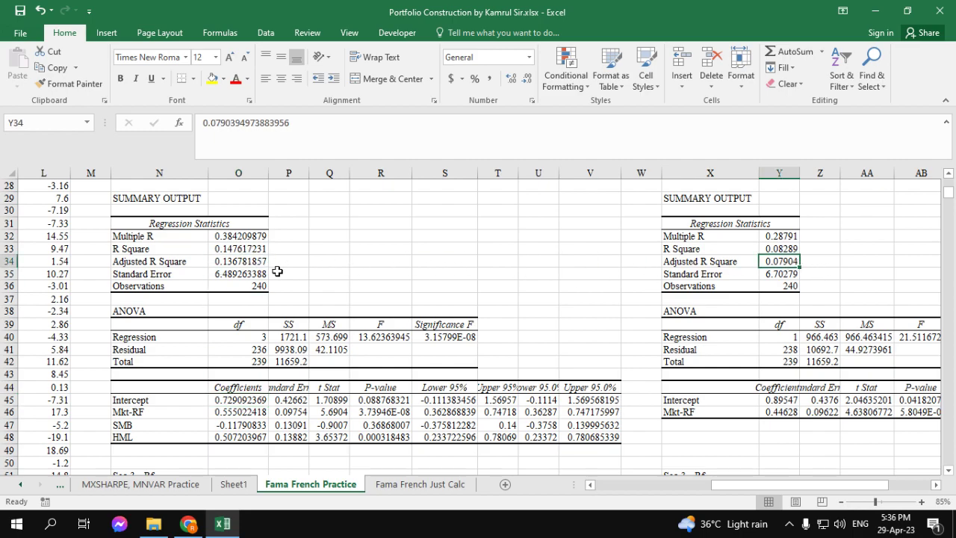
{"action": "left_click", "coordinate": [240, 262]}
{"action": "left_click", "coordinate": [795, 262]}
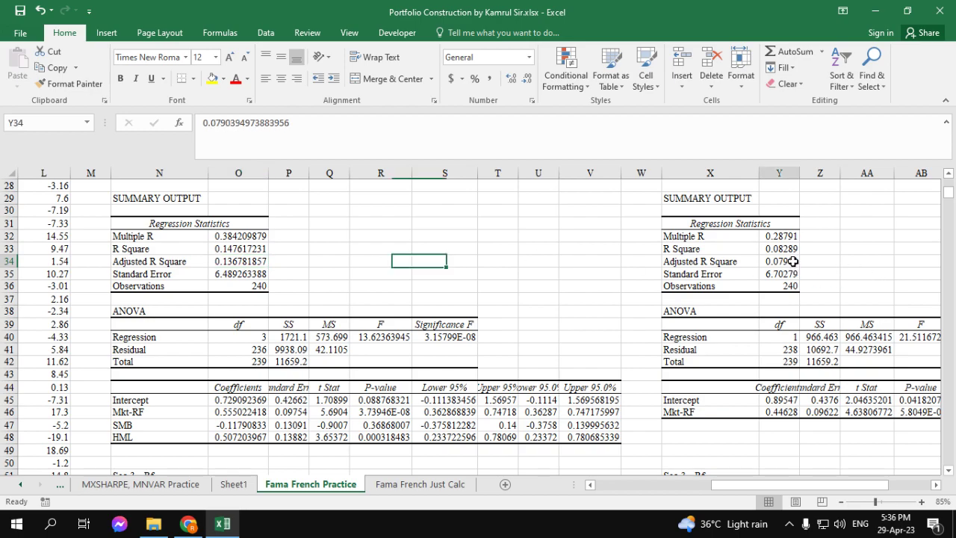
{"action": "left_click", "coordinate": [240, 262]}
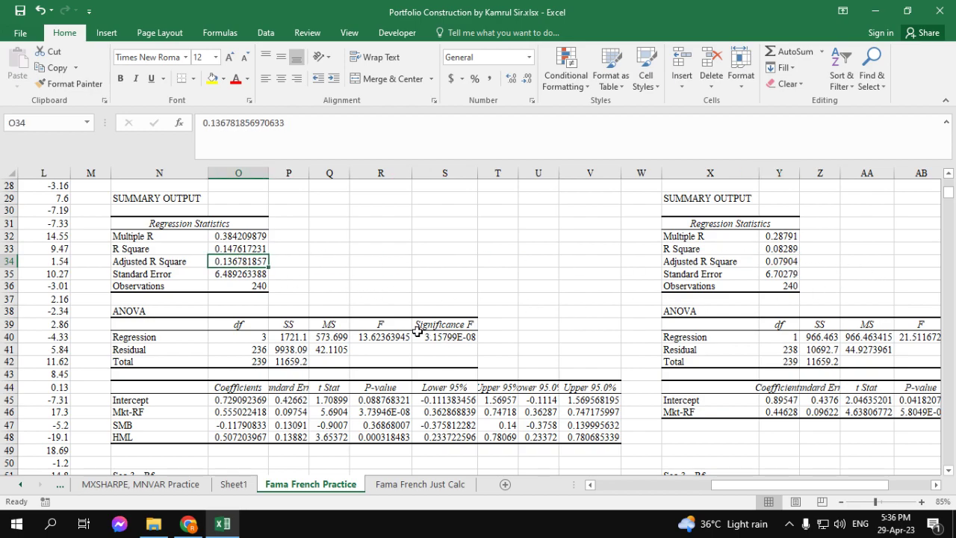
{"action": "left_click", "coordinate": [213, 270]}
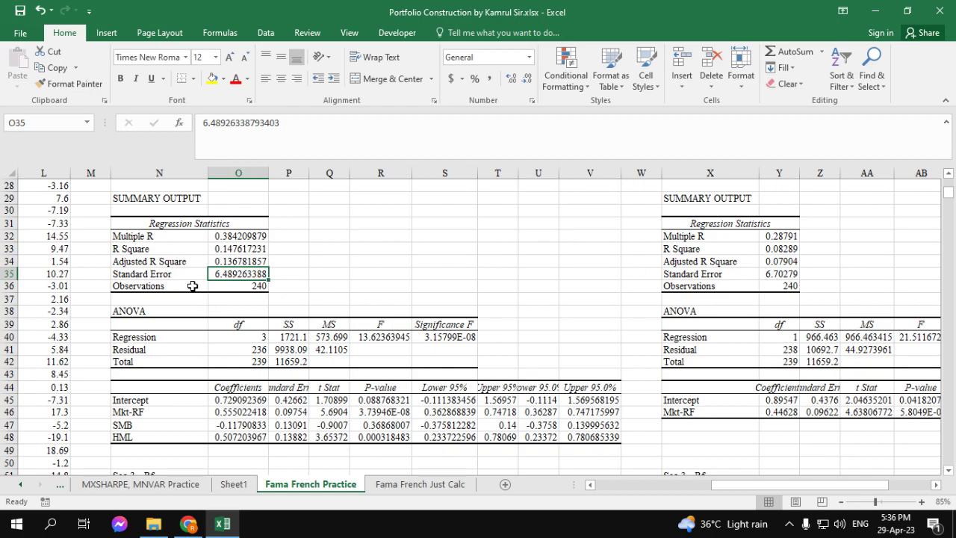
- Compare the Sec 1 Adjusted R Square between the Single Index Model and Multi Index Model outputs
{"action": "scroll", "coordinate": [363, 298], "scroll_direction": "up", "scroll_amount": 8}
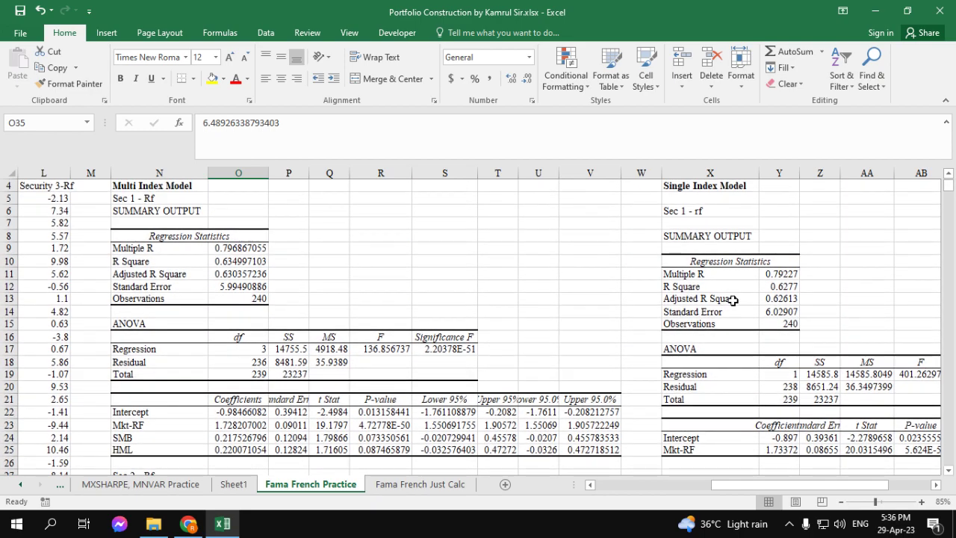
{"action": "left_click", "coordinate": [797, 300]}
{"action": "scroll", "coordinate": [791, 314], "scroll_direction": "up", "scroll_amount": 1}
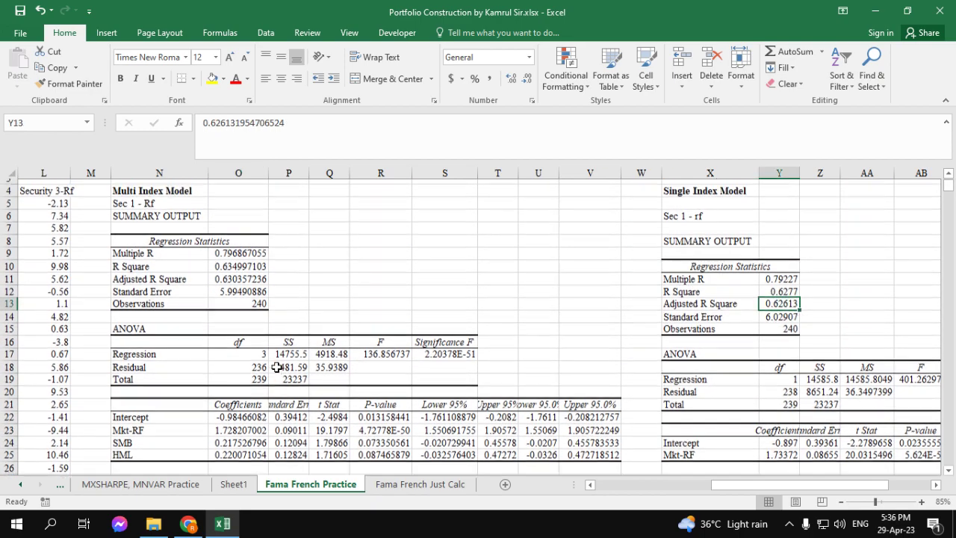
{"action": "left_click", "coordinate": [258, 313]}
- Recheck the Sec 2 Adjusted R Square in the Single Index Model against the Multi Index Model
{"action": "scroll", "coordinate": [407, 385], "scroll_direction": "down", "scroll_amount": 13}
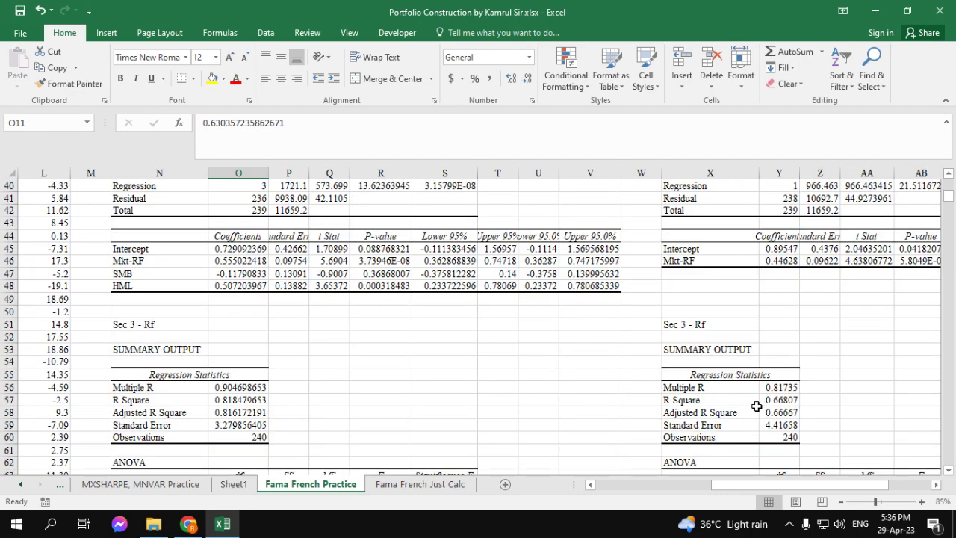
{"action": "scroll", "coordinate": [769, 418], "scroll_direction": "up", "scroll_amount": 5}
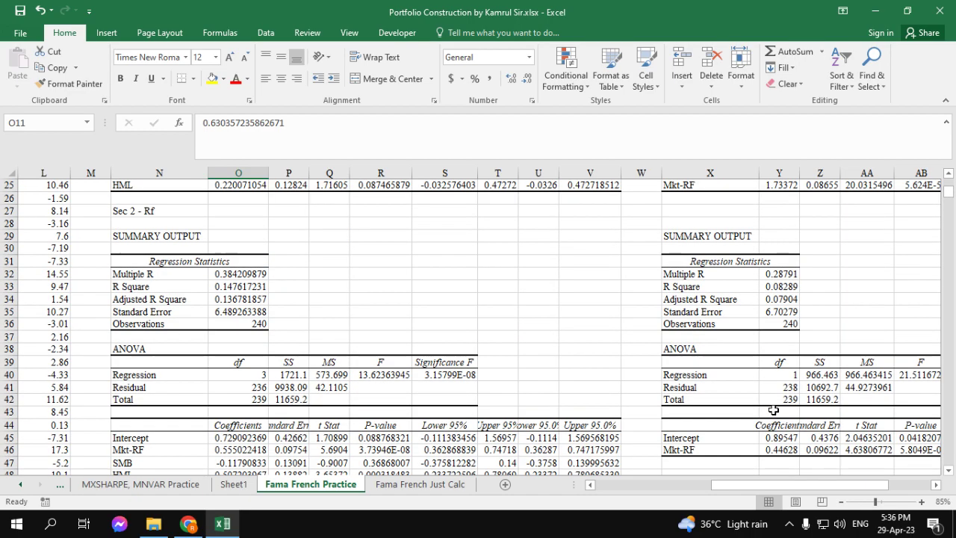
{"action": "left_click", "coordinate": [783, 299]}
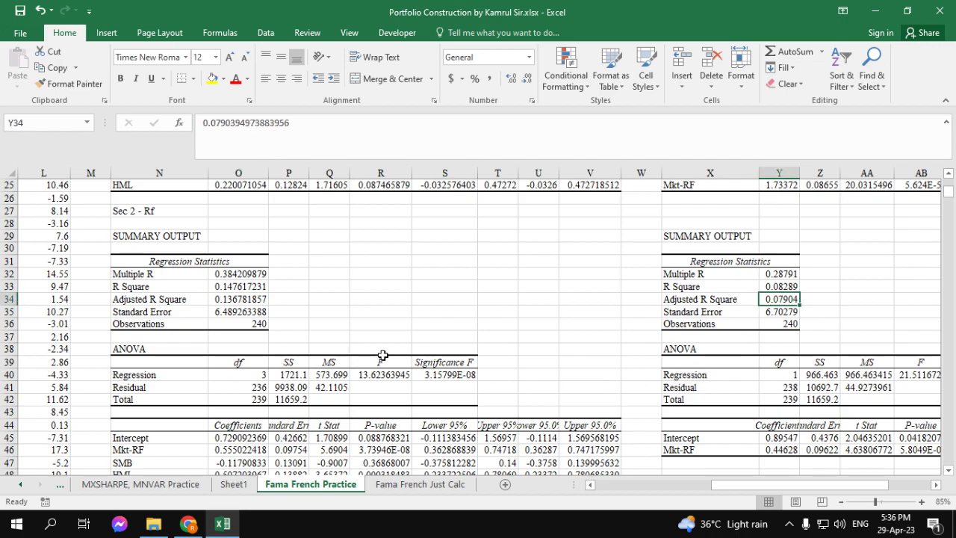
{"action": "left_click", "coordinate": [250, 300]}
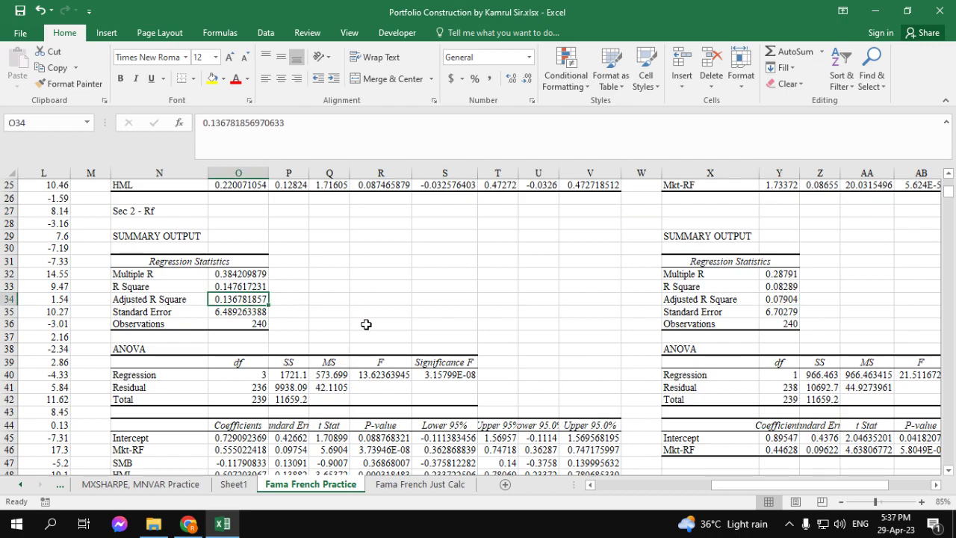
- Examine the Intercept's coefficient and P-value in the Sec 3 - Rf Multi Index Model regression
{"action": "scroll", "coordinate": [366, 325], "scroll_direction": "down", "scroll_amount": 7}
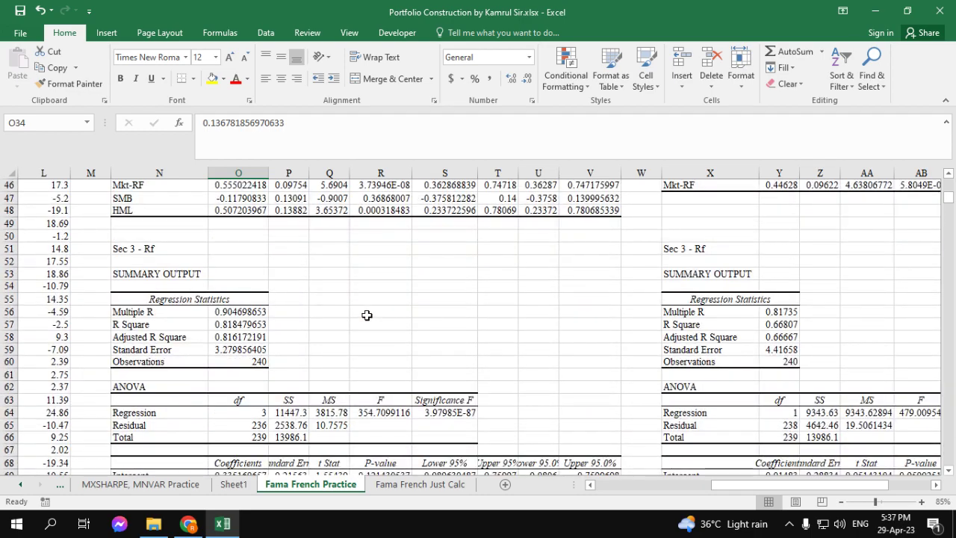
{"action": "scroll", "coordinate": [366, 314], "scroll_direction": "down", "scroll_amount": 1}
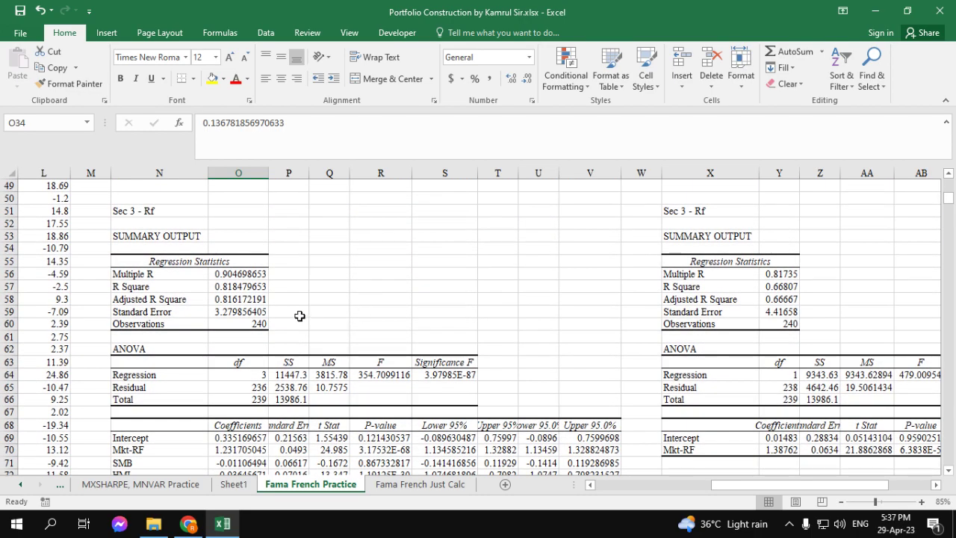
{"action": "scroll", "coordinate": [299, 316], "scroll_direction": "down", "scroll_amount": 1}
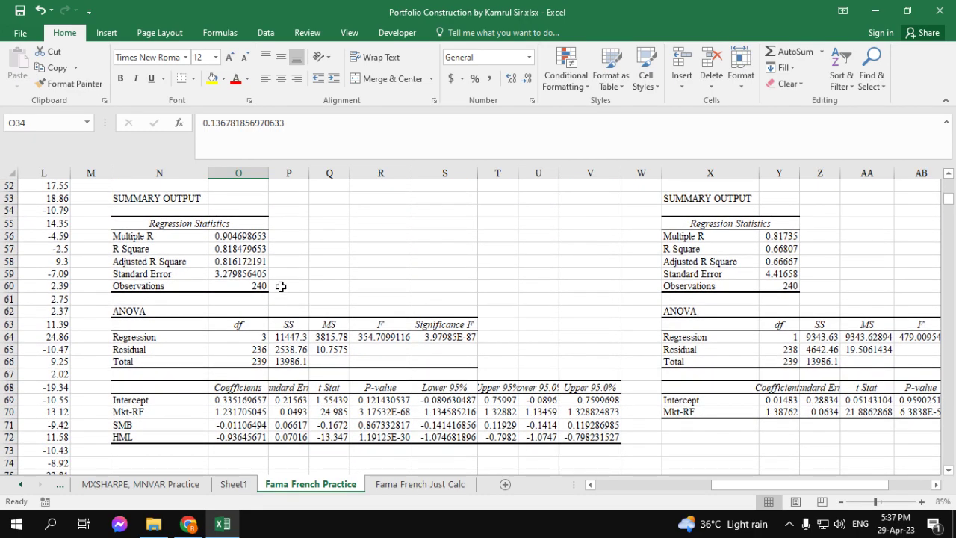
{"action": "left_click", "coordinate": [240, 402]}
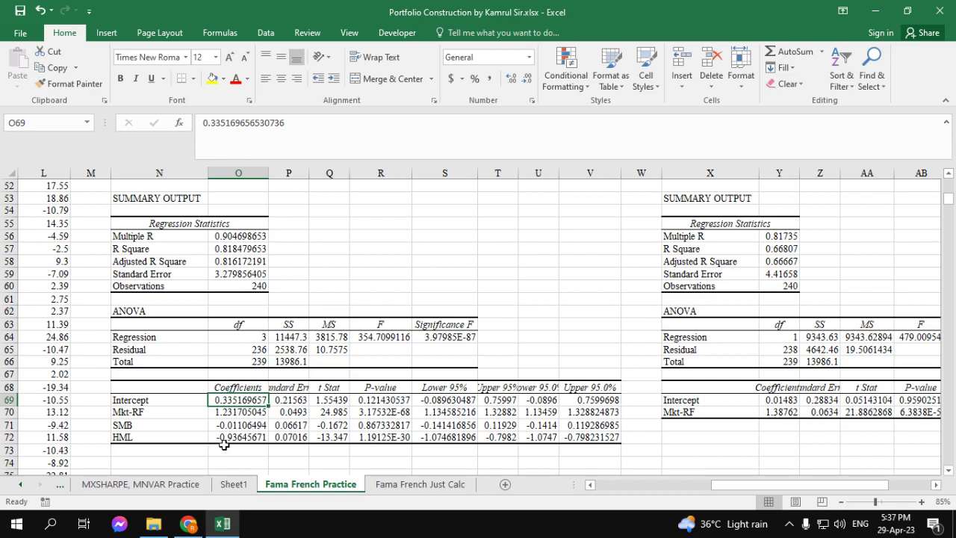
{"action": "left_click", "coordinate": [381, 400]}
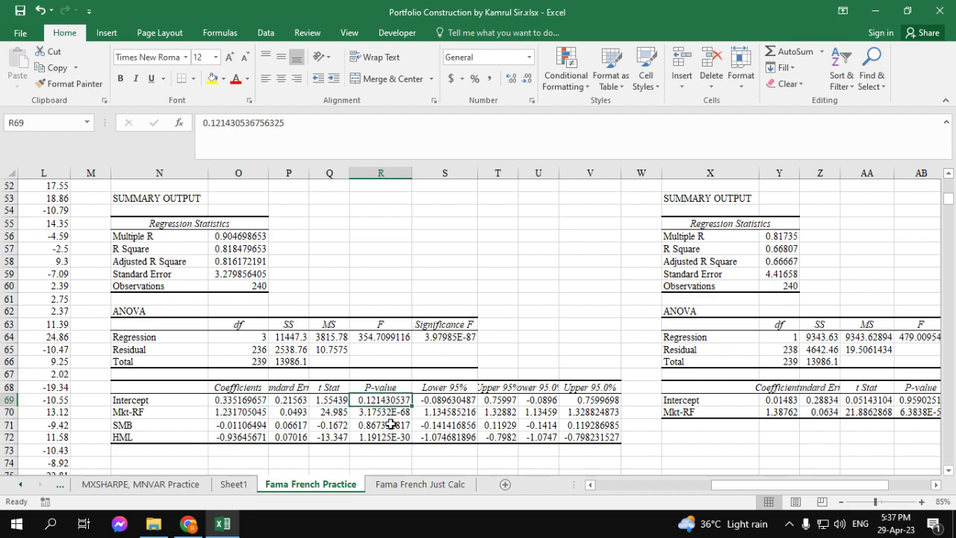
{"action": "left_click", "coordinate": [226, 401]}
{"action": "left_click", "coordinate": [382, 401]}
- Check the P-values of the Mkt-RF, SMB and HML factors in the Sec 3 - Rf Multi Index Model
{"action": "left_click", "coordinate": [390, 411]}
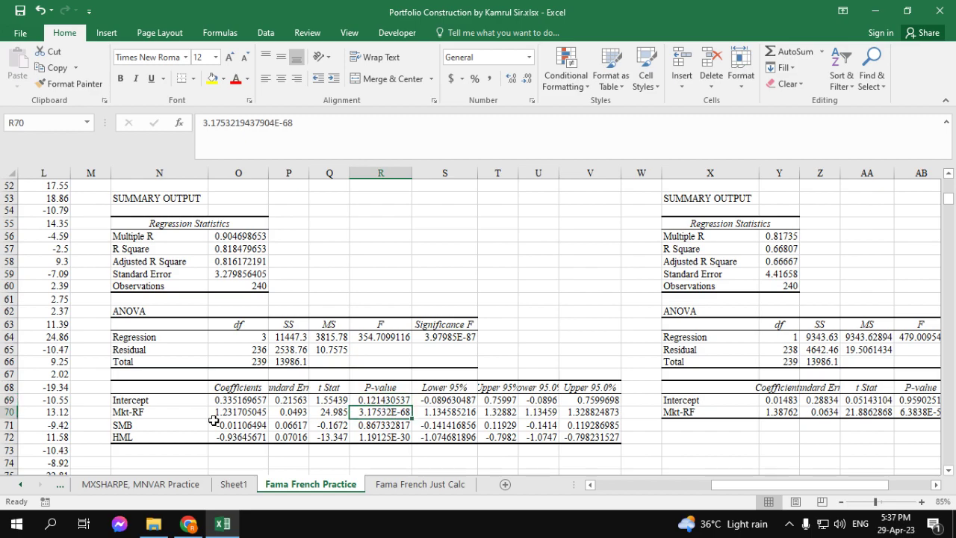
{"action": "left_click", "coordinate": [163, 413]}
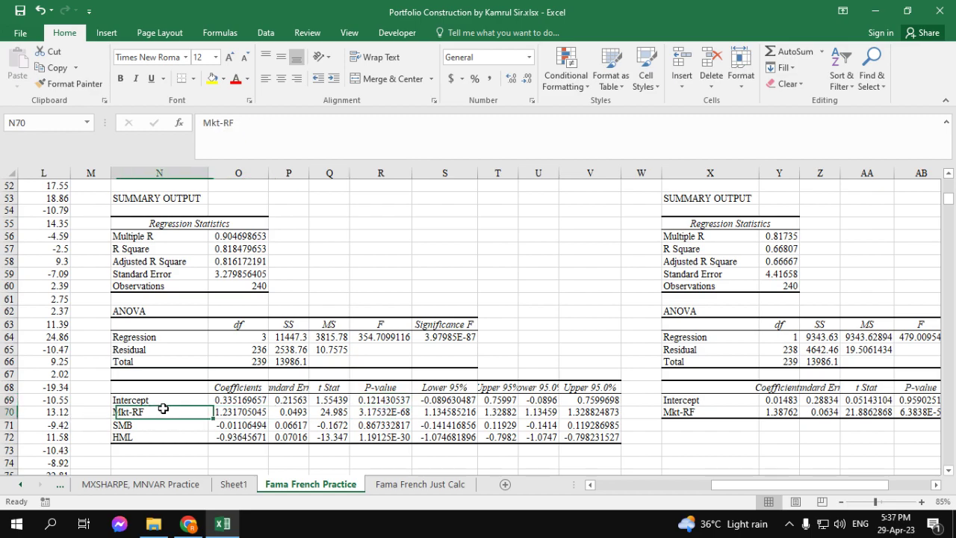
{"action": "left_click", "coordinate": [368, 416]}
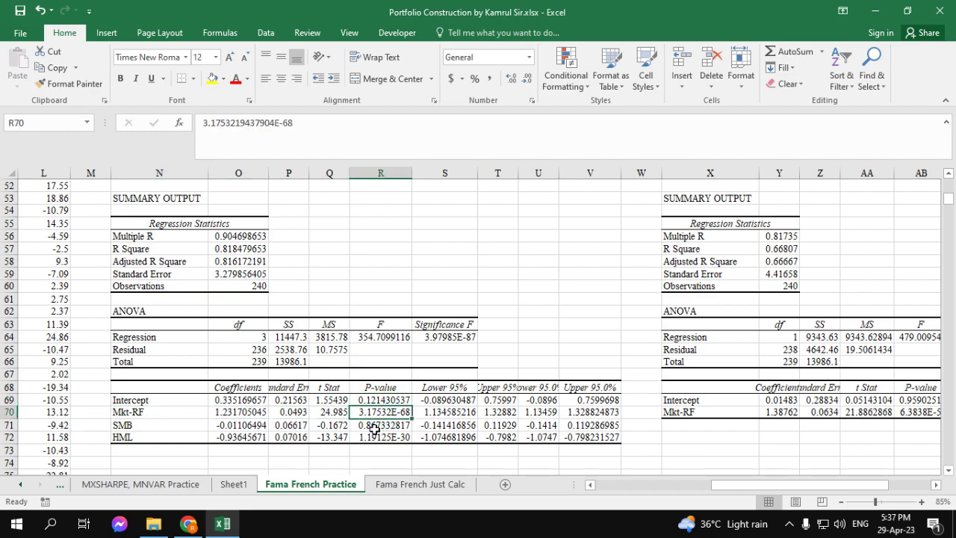
{"action": "left_click", "coordinate": [377, 428]}
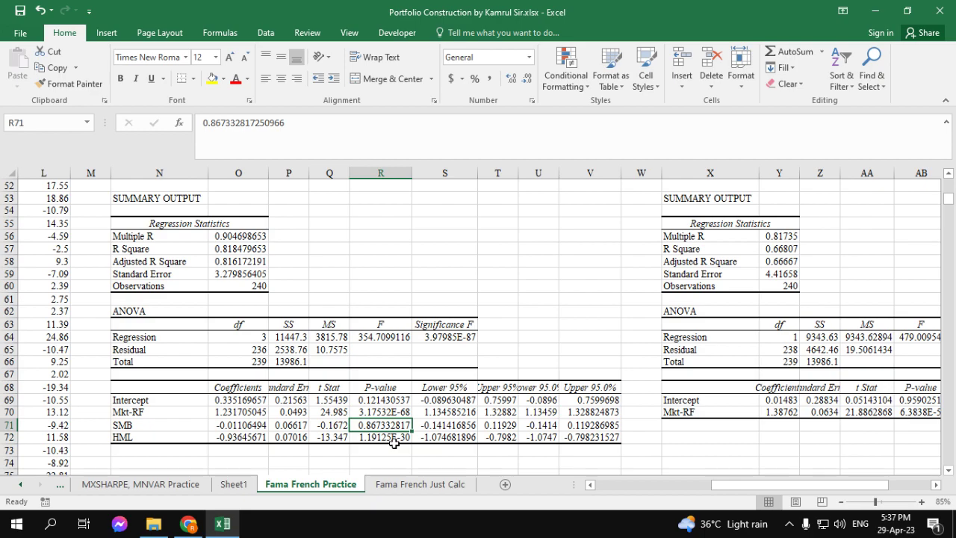
{"action": "left_click", "coordinate": [394, 441]}
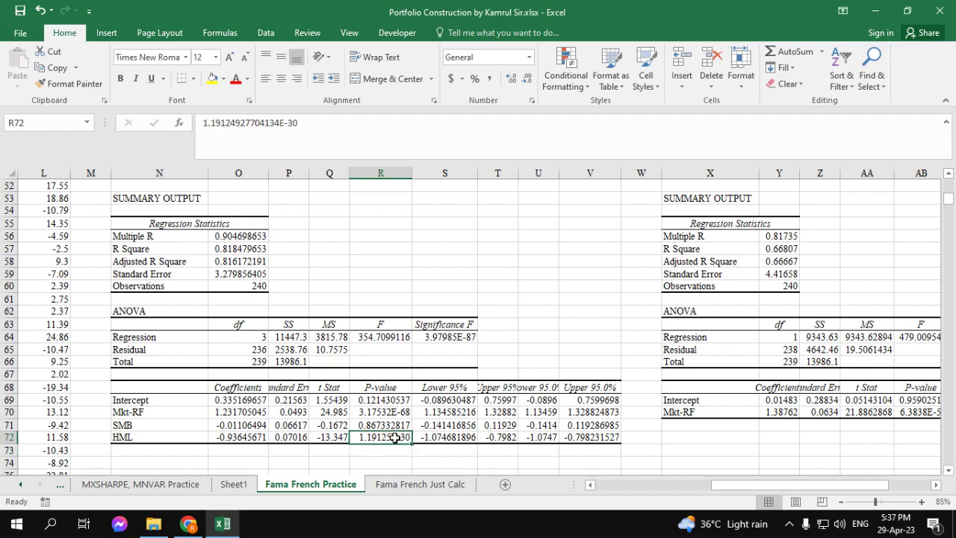
- Interpret the HML coefficient in relation to the Sec 3 - Rf security in the Multi Index Model
{"action": "left_click", "coordinate": [250, 437]}
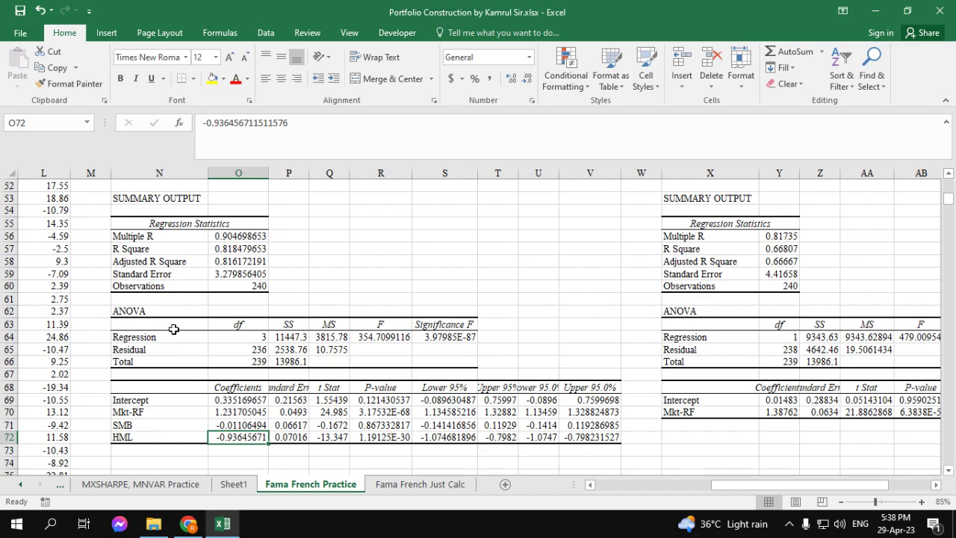
{"action": "scroll", "coordinate": [175, 337], "scroll_direction": "up", "scroll_amount": 1}
{"action": "left_click", "coordinate": [160, 212]}
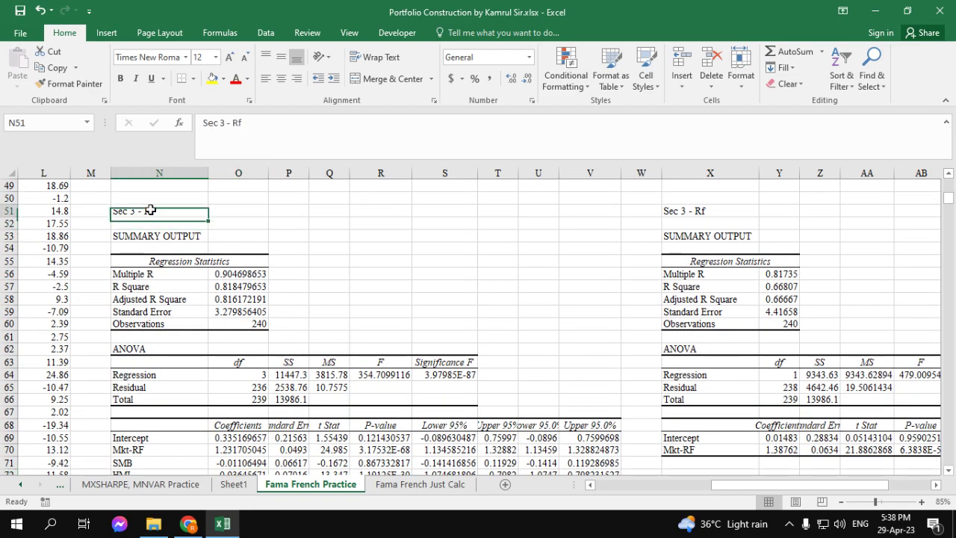
{"action": "scroll", "coordinate": [165, 217], "scroll_direction": "down", "scroll_amount": 2}
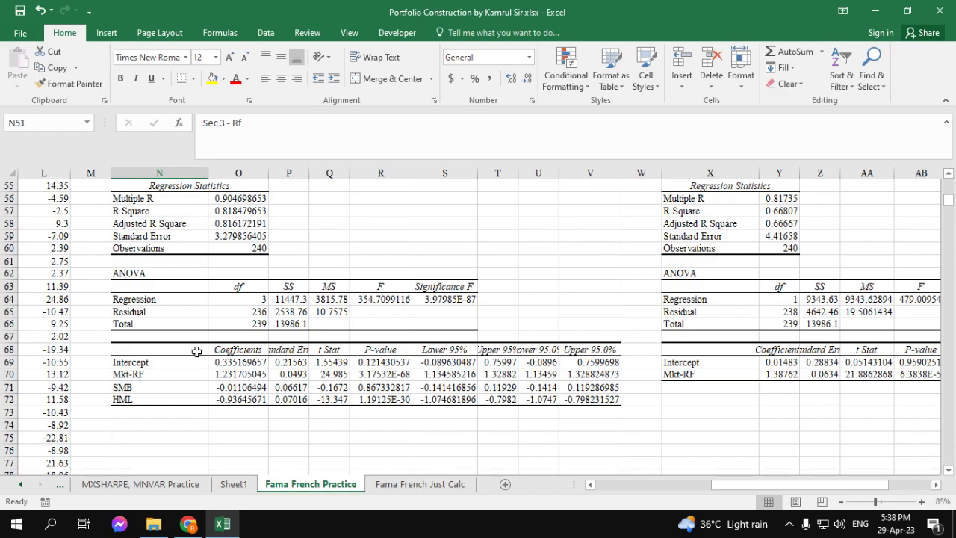
{"action": "left_click", "coordinate": [231, 401]}
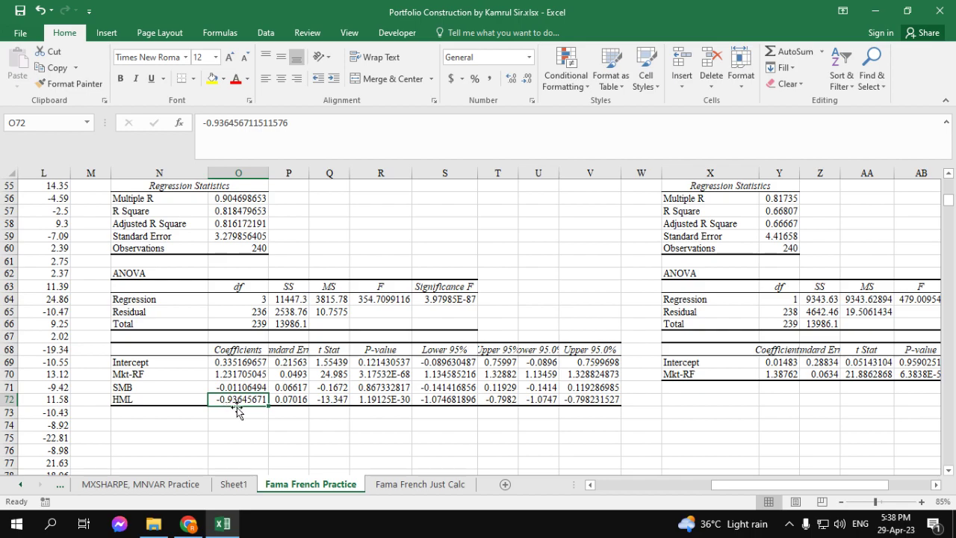
{"action": "scroll", "coordinate": [250, 438], "scroll_direction": "up", "scroll_amount": 2}
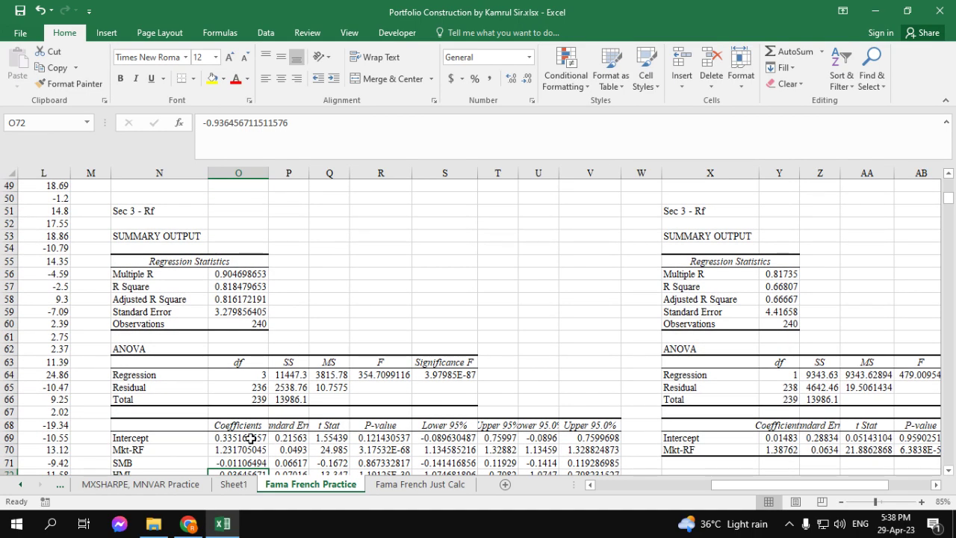
{"action": "scroll", "coordinate": [250, 437], "scroll_direction": "down", "scroll_amount": 2}
{"action": "scroll", "coordinate": [251, 438], "scroll_direction": "up", "scroll_amount": 2}
{"action": "scroll", "coordinate": [251, 420], "scroll_direction": "down", "scroll_amount": 2}
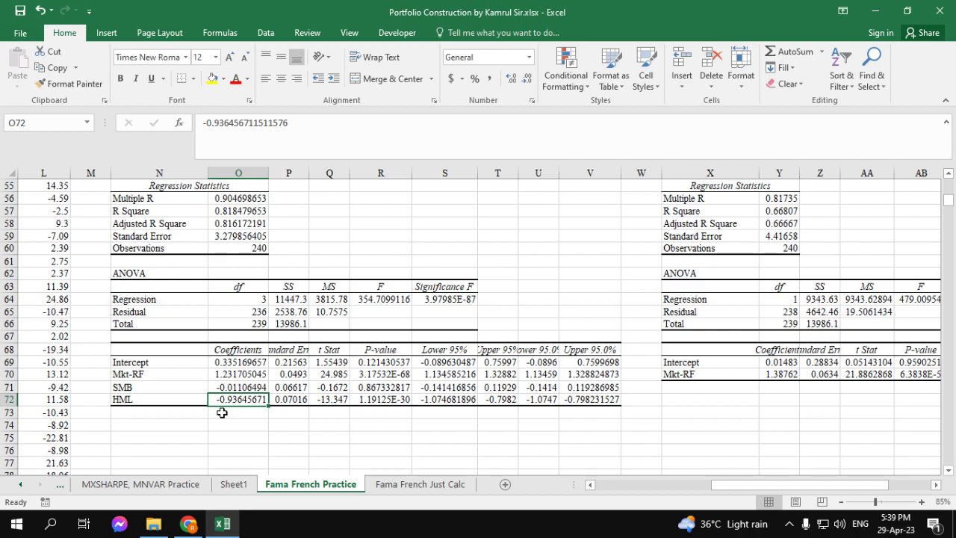
- Compare the coefficients and P-values of HML and Mkt-RF in the Sec 3 Multi Index Model output
{"action": "left_click", "coordinate": [384, 400]}
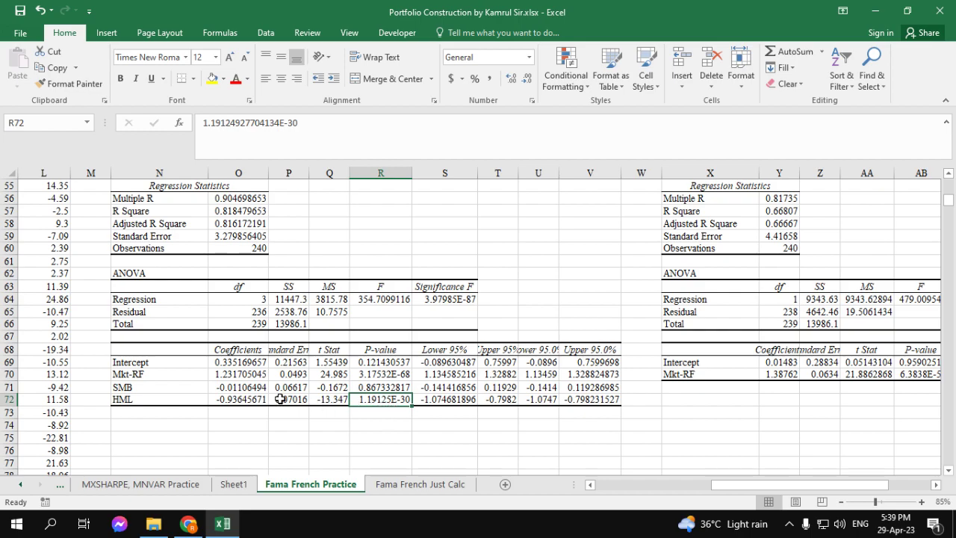
{"action": "left_click", "coordinate": [261, 399]}
{"action": "left_click", "coordinate": [378, 402]}
{"action": "left_click", "coordinate": [253, 374]}
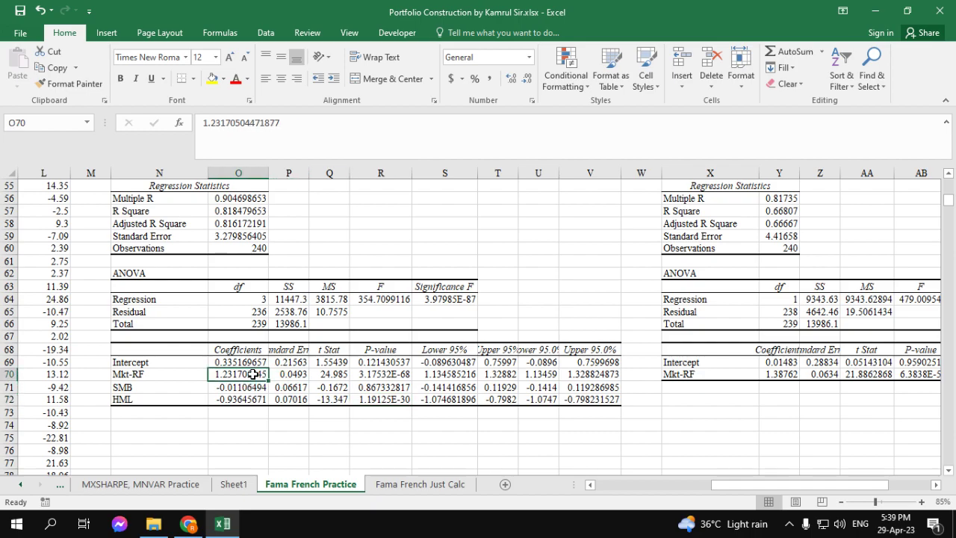
{"action": "left_click", "coordinate": [399, 377]}
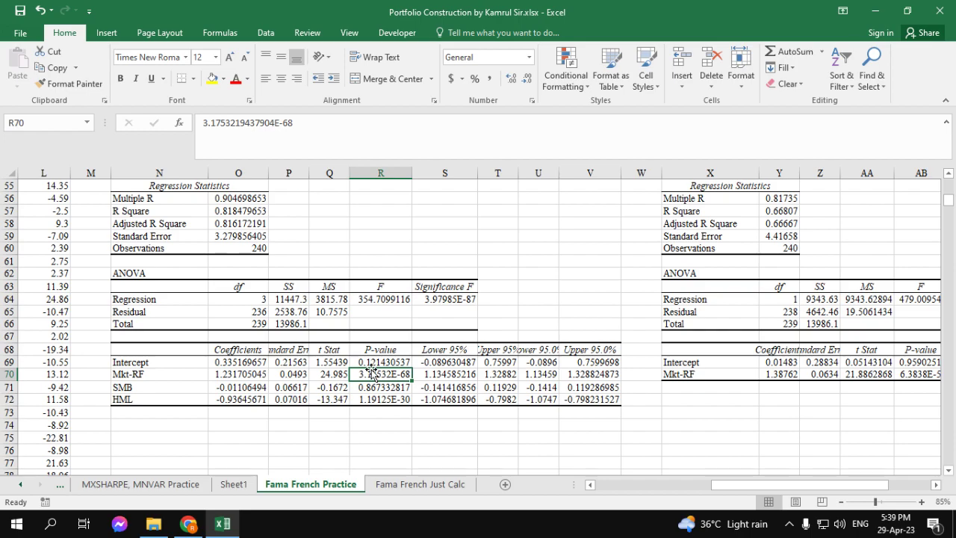
{"action": "left_click", "coordinate": [256, 377]}
- Review the Sec 3 Multi Index Model coefficients from HML through SMB and Mkt-RF to the Intercept
{"action": "left_click", "coordinate": [254, 402]}
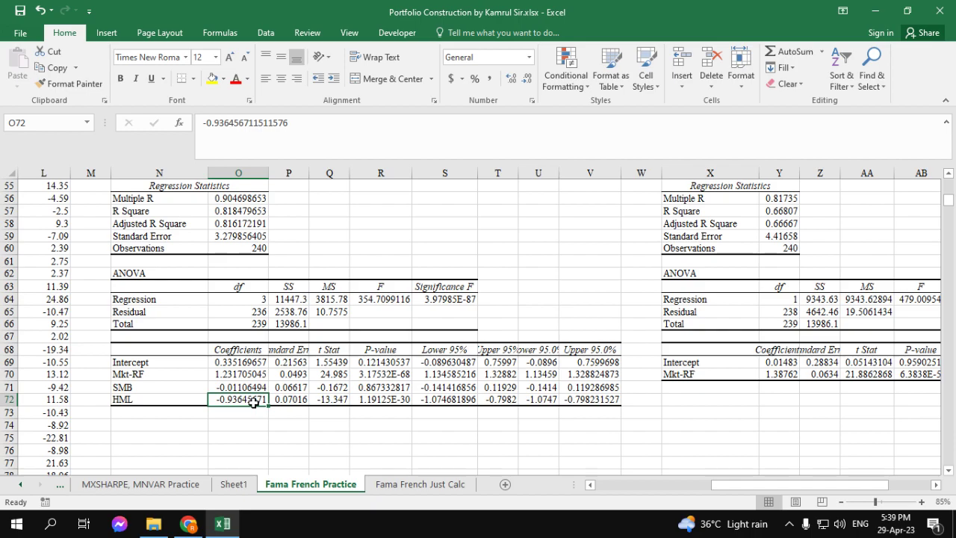
{"action": "left_click", "coordinate": [255, 385]}
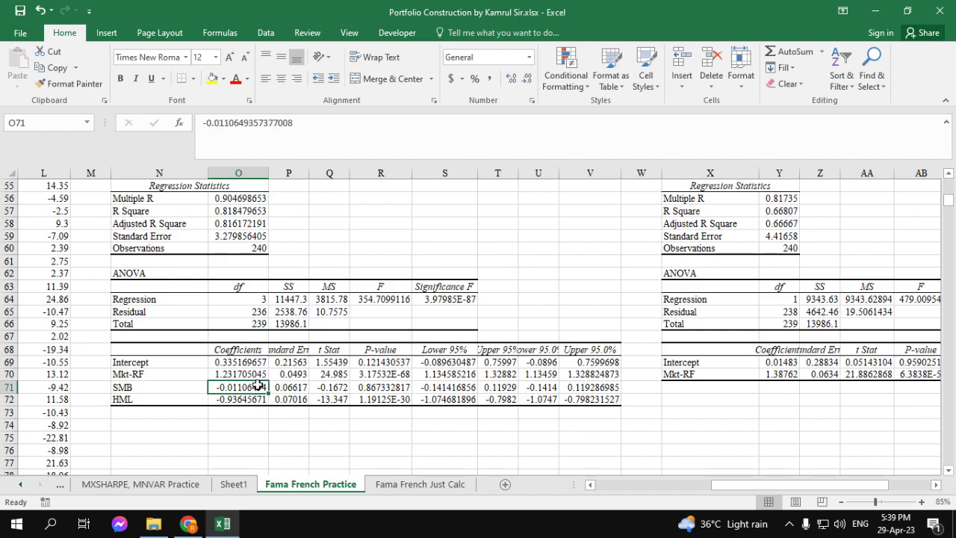
{"action": "left_click", "coordinate": [257, 372]}
{"action": "left_click", "coordinate": [257, 363]}
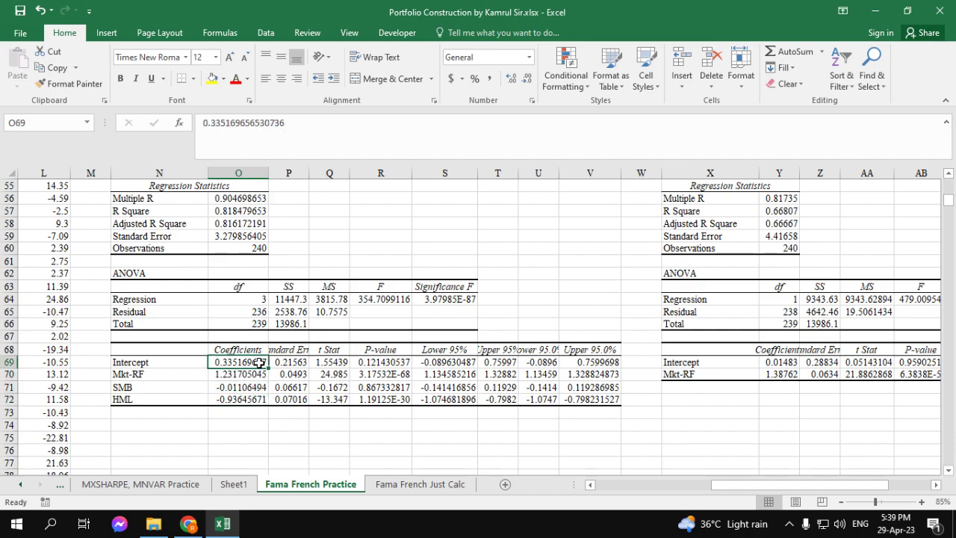
- Examine the Intercept coefficient and the Mkt-RF coefficient and P-value in the Sec 3 Single Index Model output
{"action": "left_click_drag", "start_coordinate": [802, 483], "coordinate": [848, 471]}
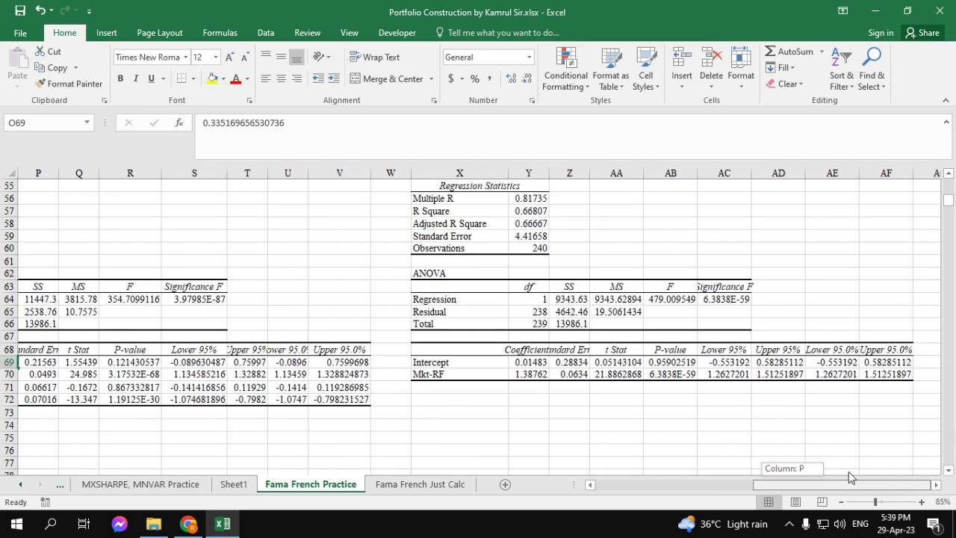
{"action": "scroll", "coordinate": [616, 440], "scroll_direction": "up", "scroll_amount": 1}
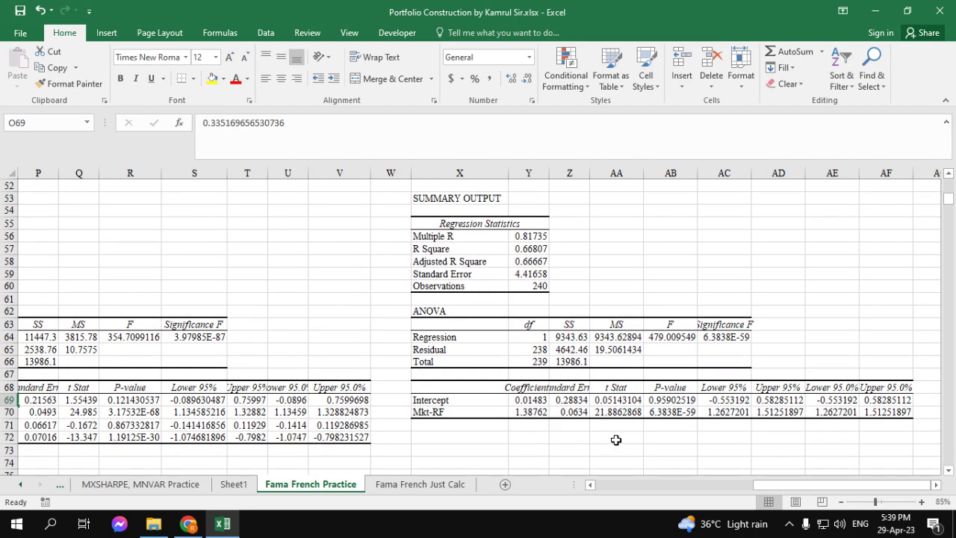
{"action": "left_click", "coordinate": [540, 401]}
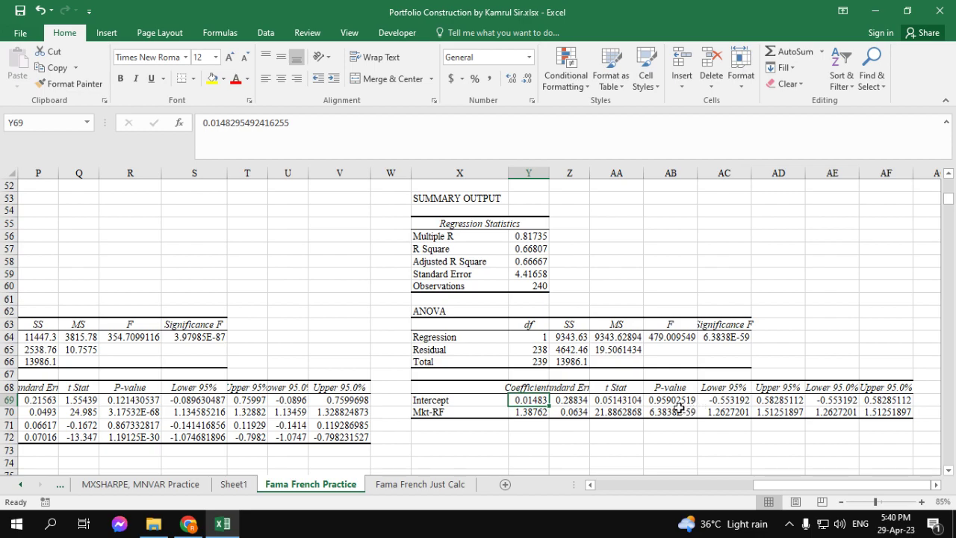
{"action": "left_click", "coordinate": [522, 413]}
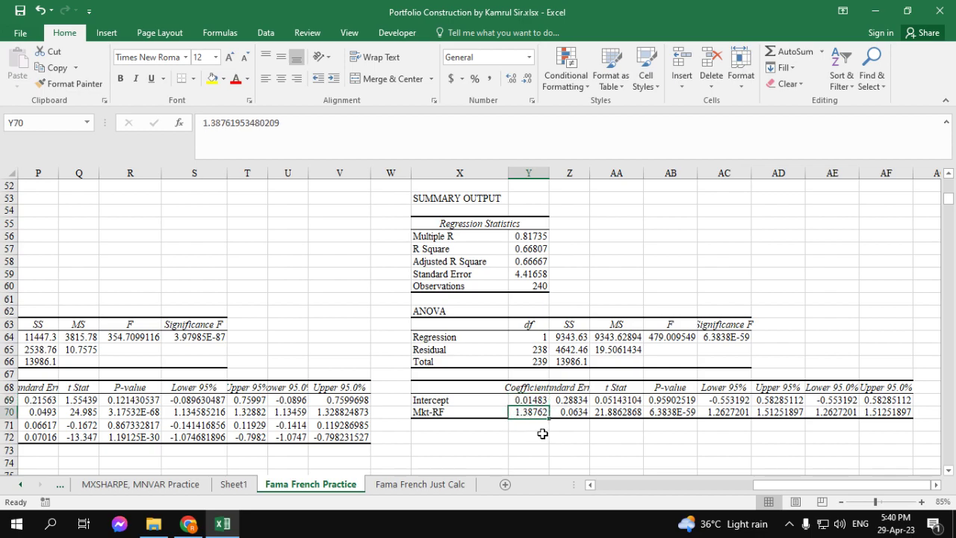
{"action": "left_click", "coordinate": [667, 411]}
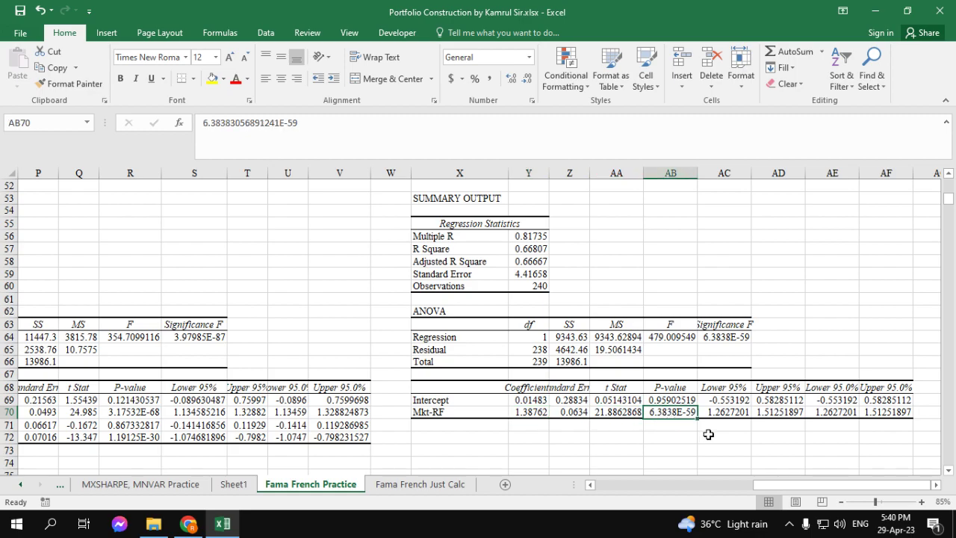
{"action": "left_click", "coordinate": [516, 415]}
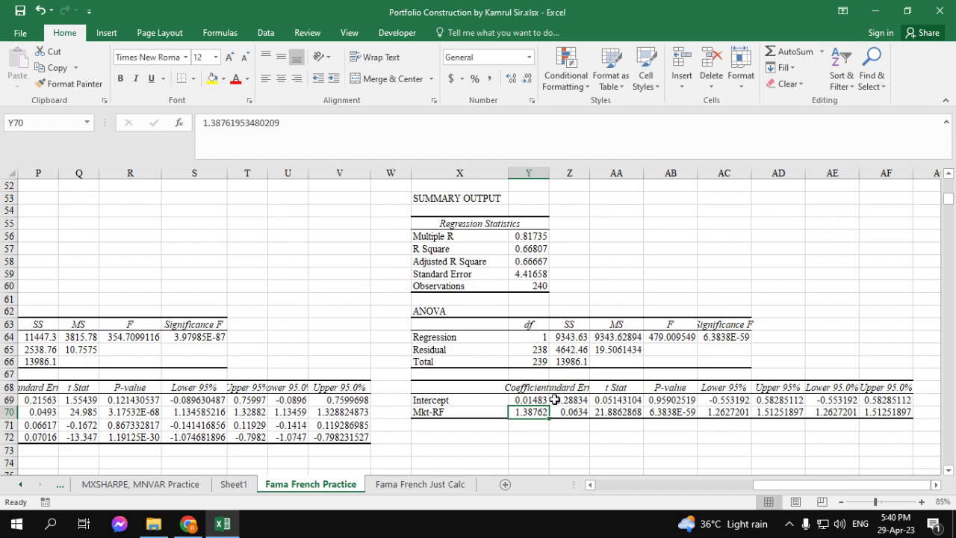
{"action": "scroll", "coordinate": [415, 234], "scroll_direction": "up", "scroll_amount": 1}
{"action": "scroll", "coordinate": [519, 324], "scroll_direction": "down", "scroll_amount": 2}
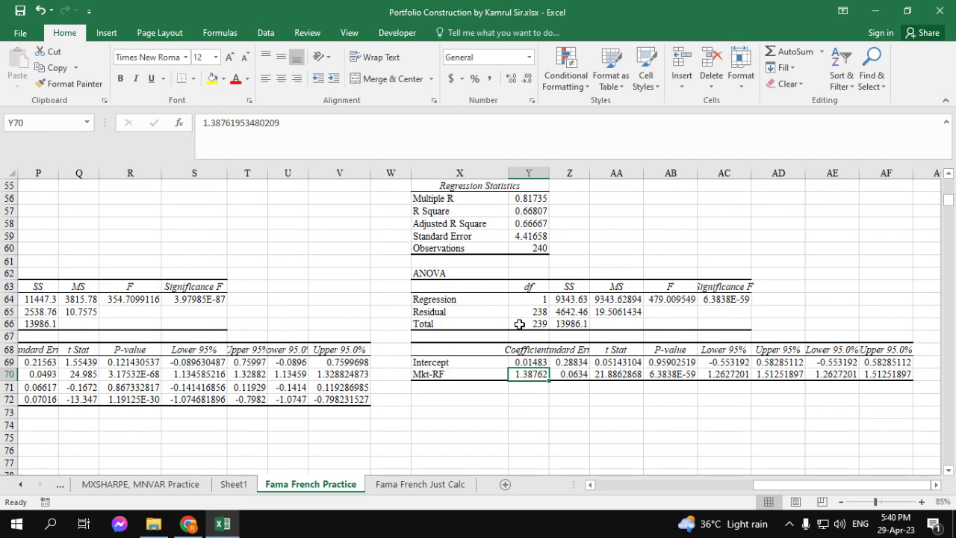
- Revisit the Sec 3 HML coefficient in the Multi Index Model alongside the Single Index Model output
{"action": "left_click_drag", "start_coordinate": [786, 485], "coordinate": [749, 483]}
{"action": "scroll", "coordinate": [374, 393], "scroll_direction": "up", "scroll_amount": 1}
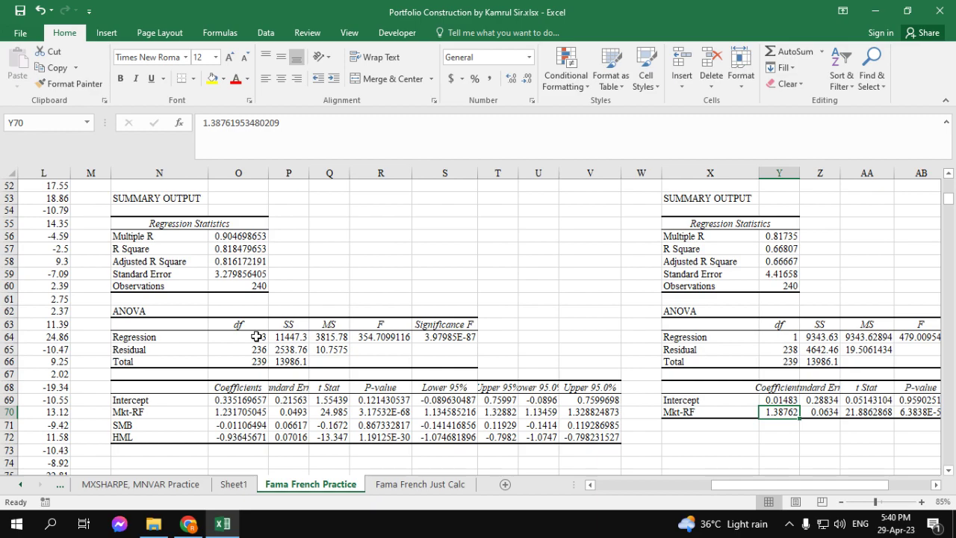
{"action": "left_click", "coordinate": [233, 438]}
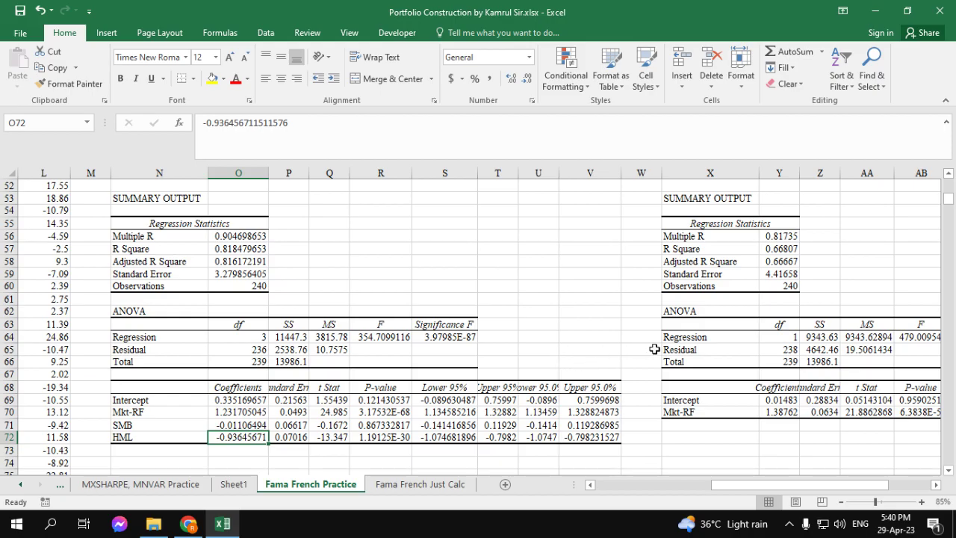
- Zoom the sheet out to 40% and view the Multi Index and Single Index outputs from the first row
{"action": "scroll", "coordinate": [654, 349], "scroll_direction": "down", "scroll_amount": 3, "text": "ctrl"}
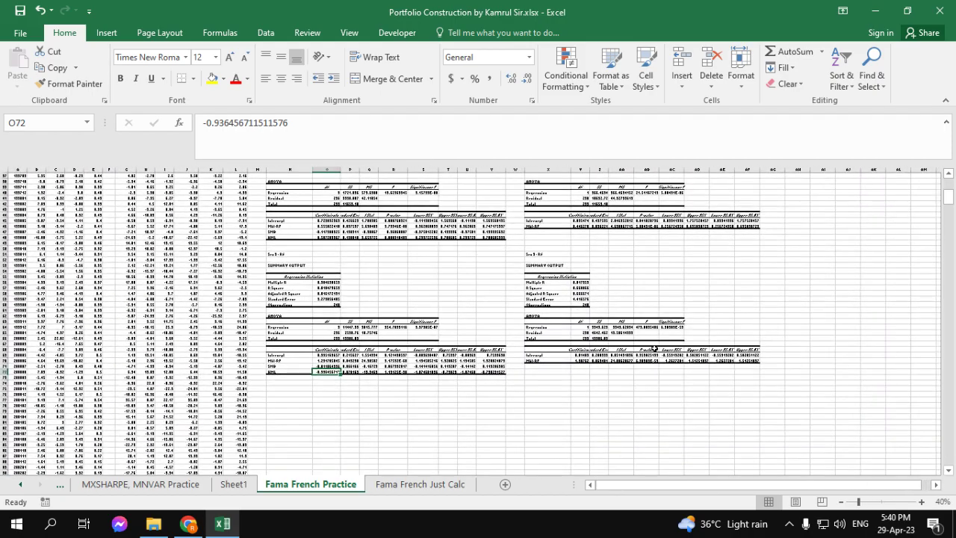
{"action": "scroll", "coordinate": [515, 403], "scroll_direction": "up", "scroll_amount": 7}
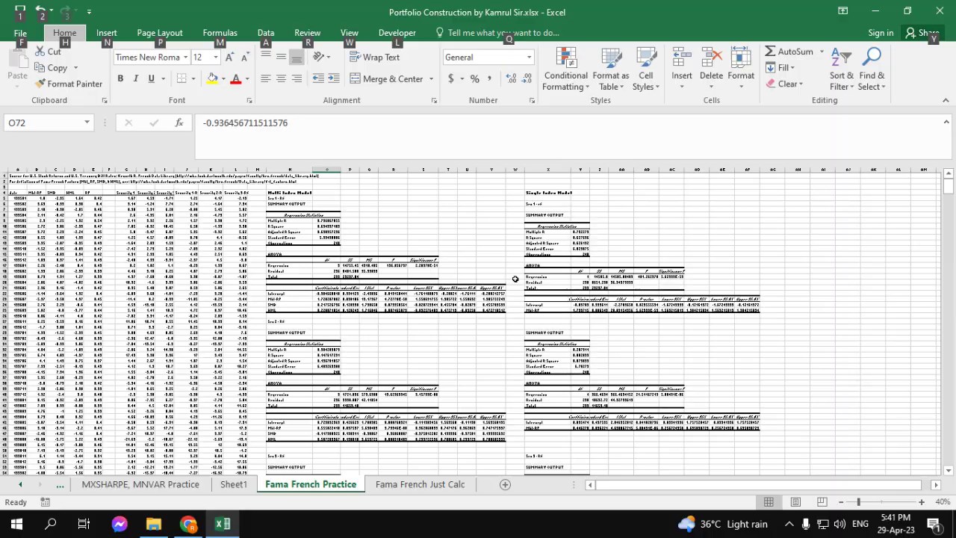
{"action": "key", "text": "alt+z"}
{"action": "left_click", "coordinate": [485, 176]}
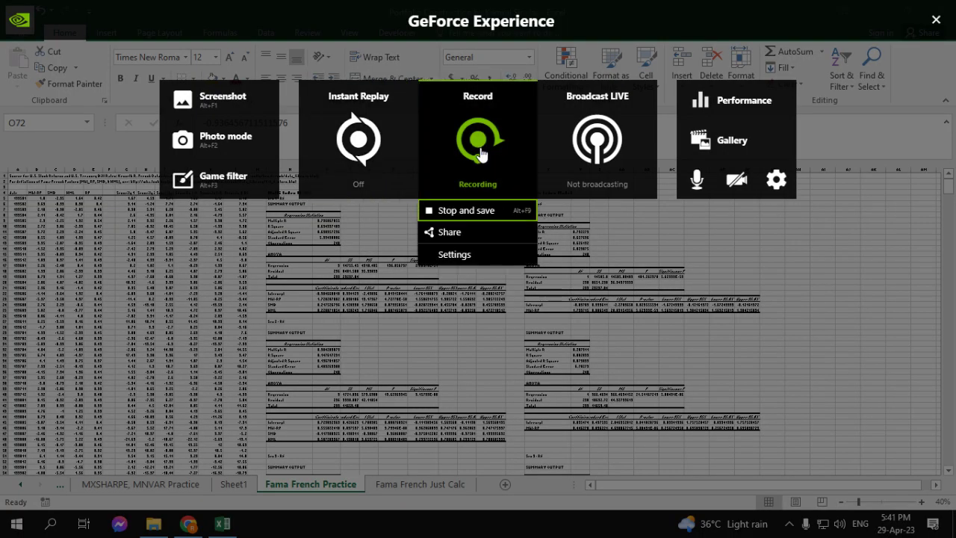